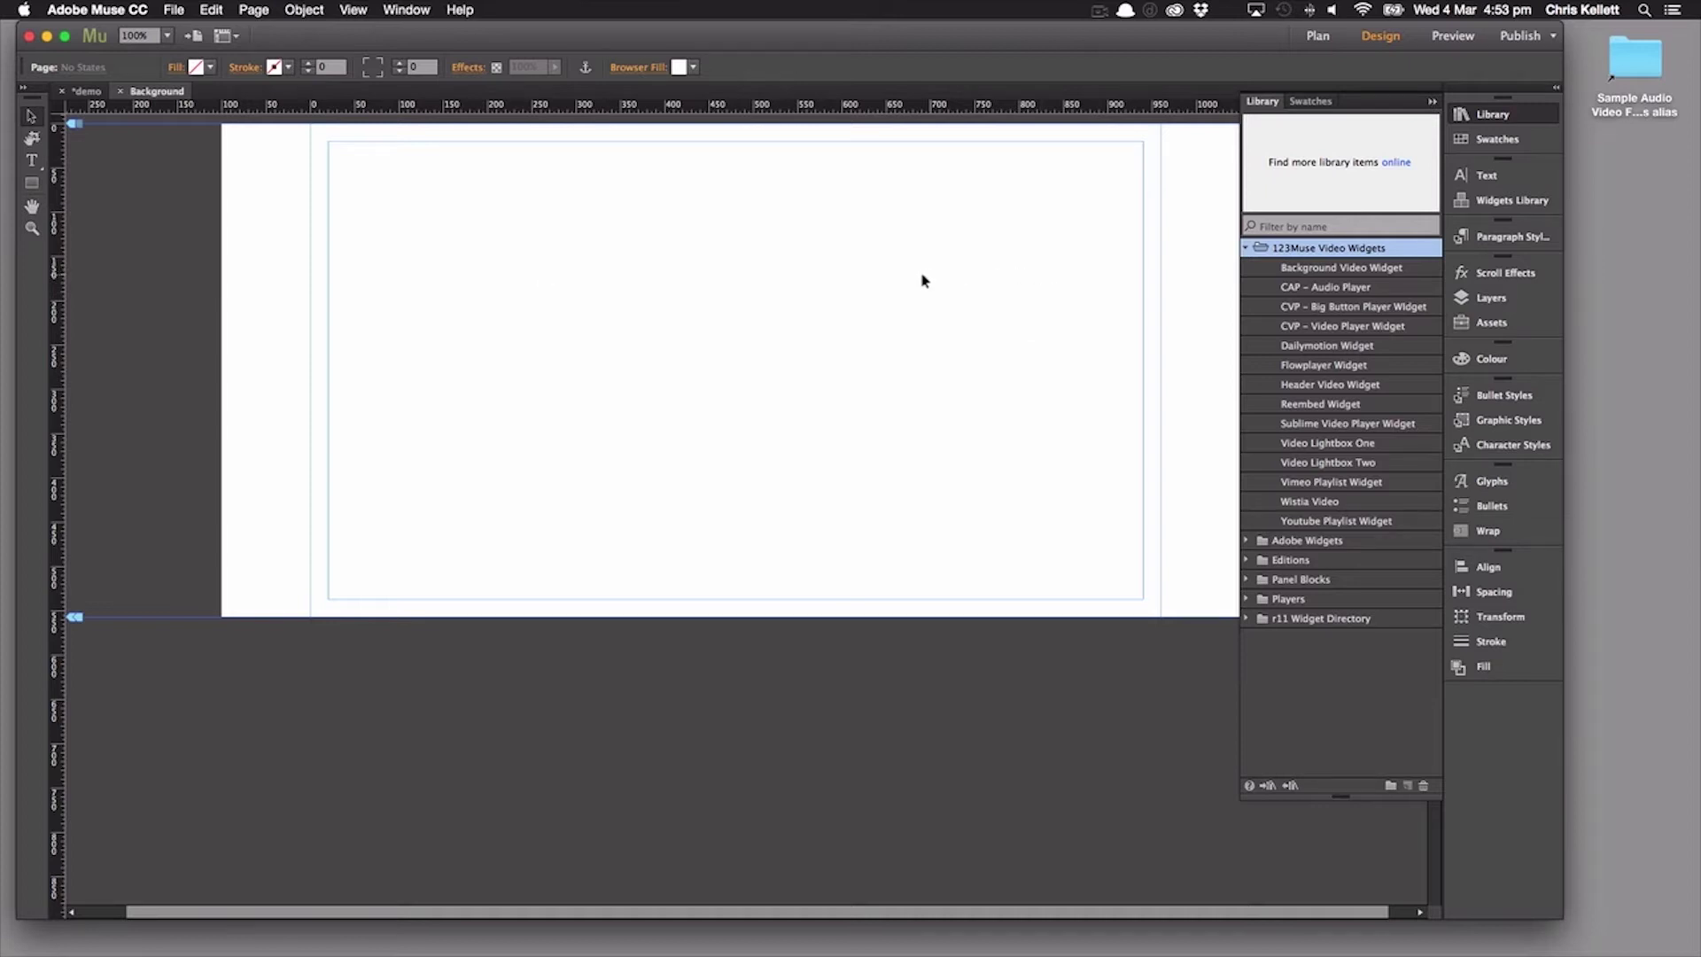
Place the Background Video Widget on the page and move it up to the page top.
left_click(1315, 269)
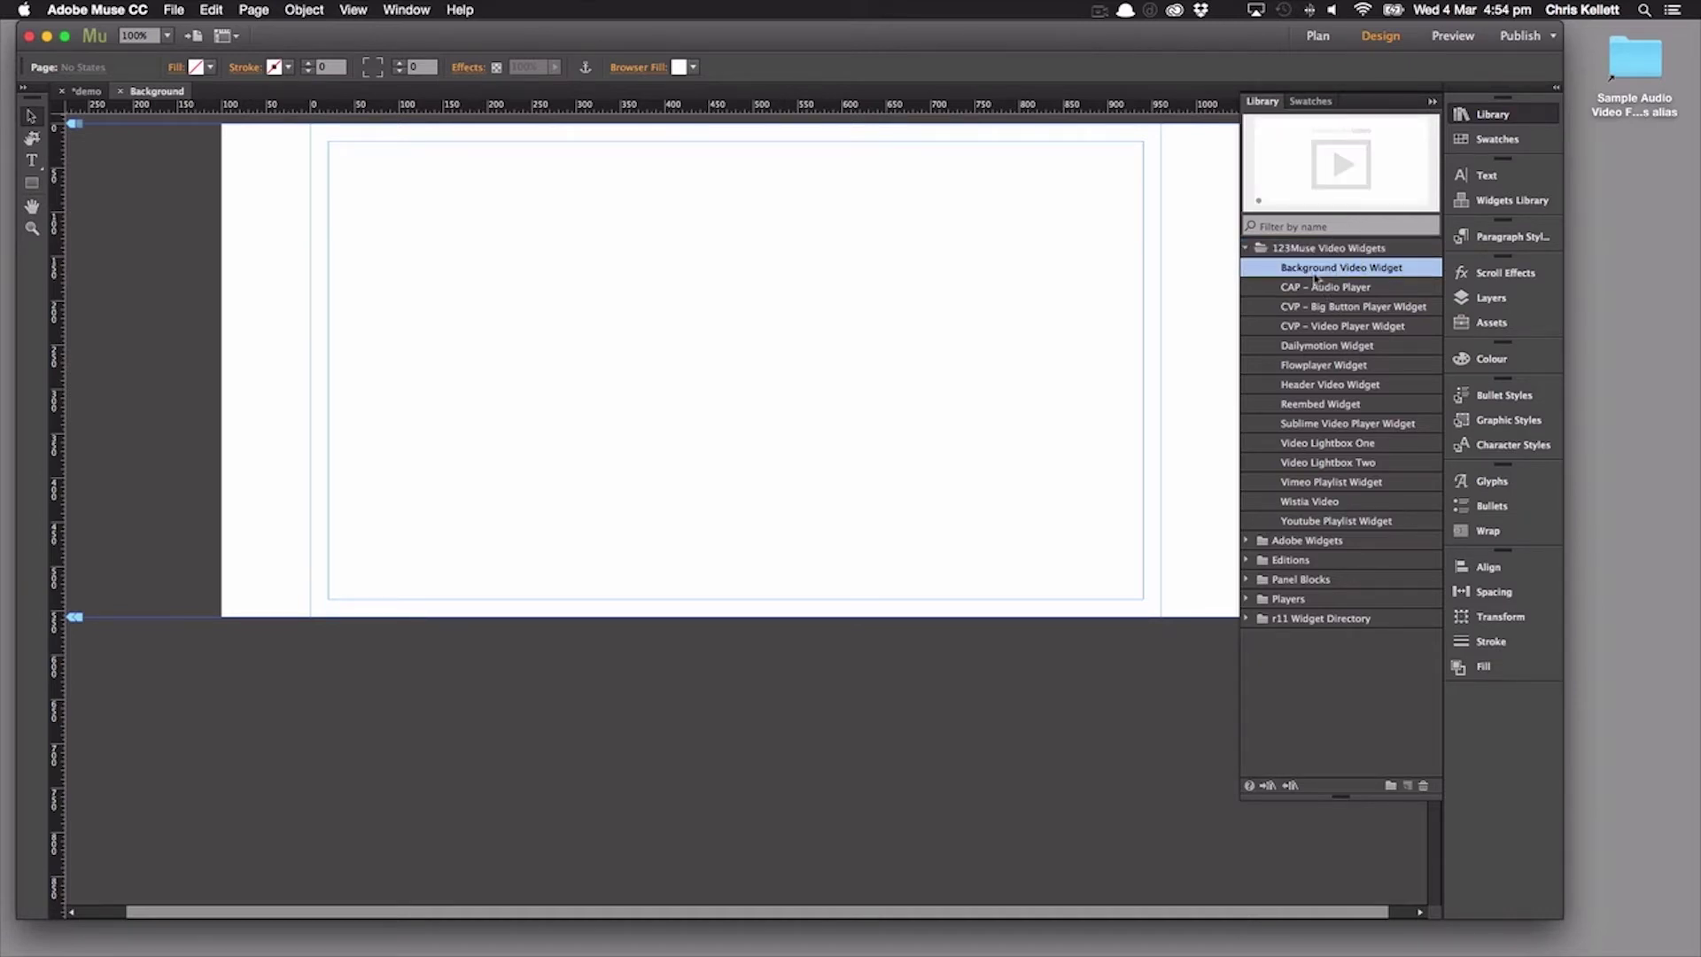
left_click_drag(1404, 163, 486, 218)
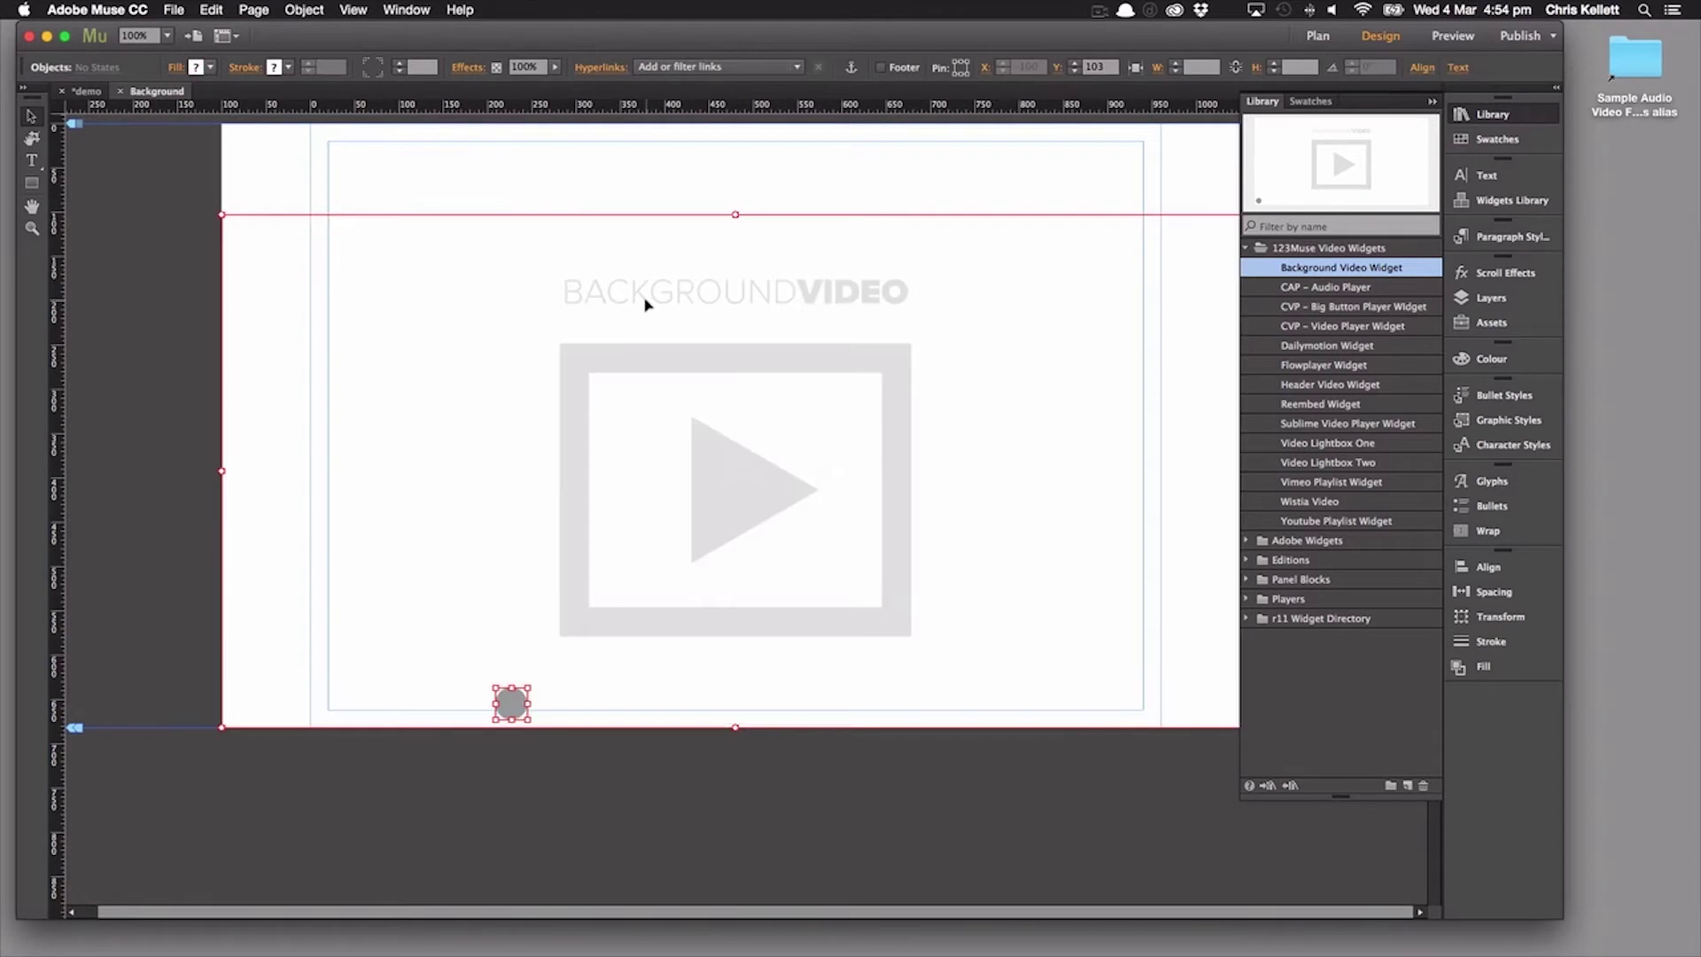
left_click_drag(646, 265, 642, 215)
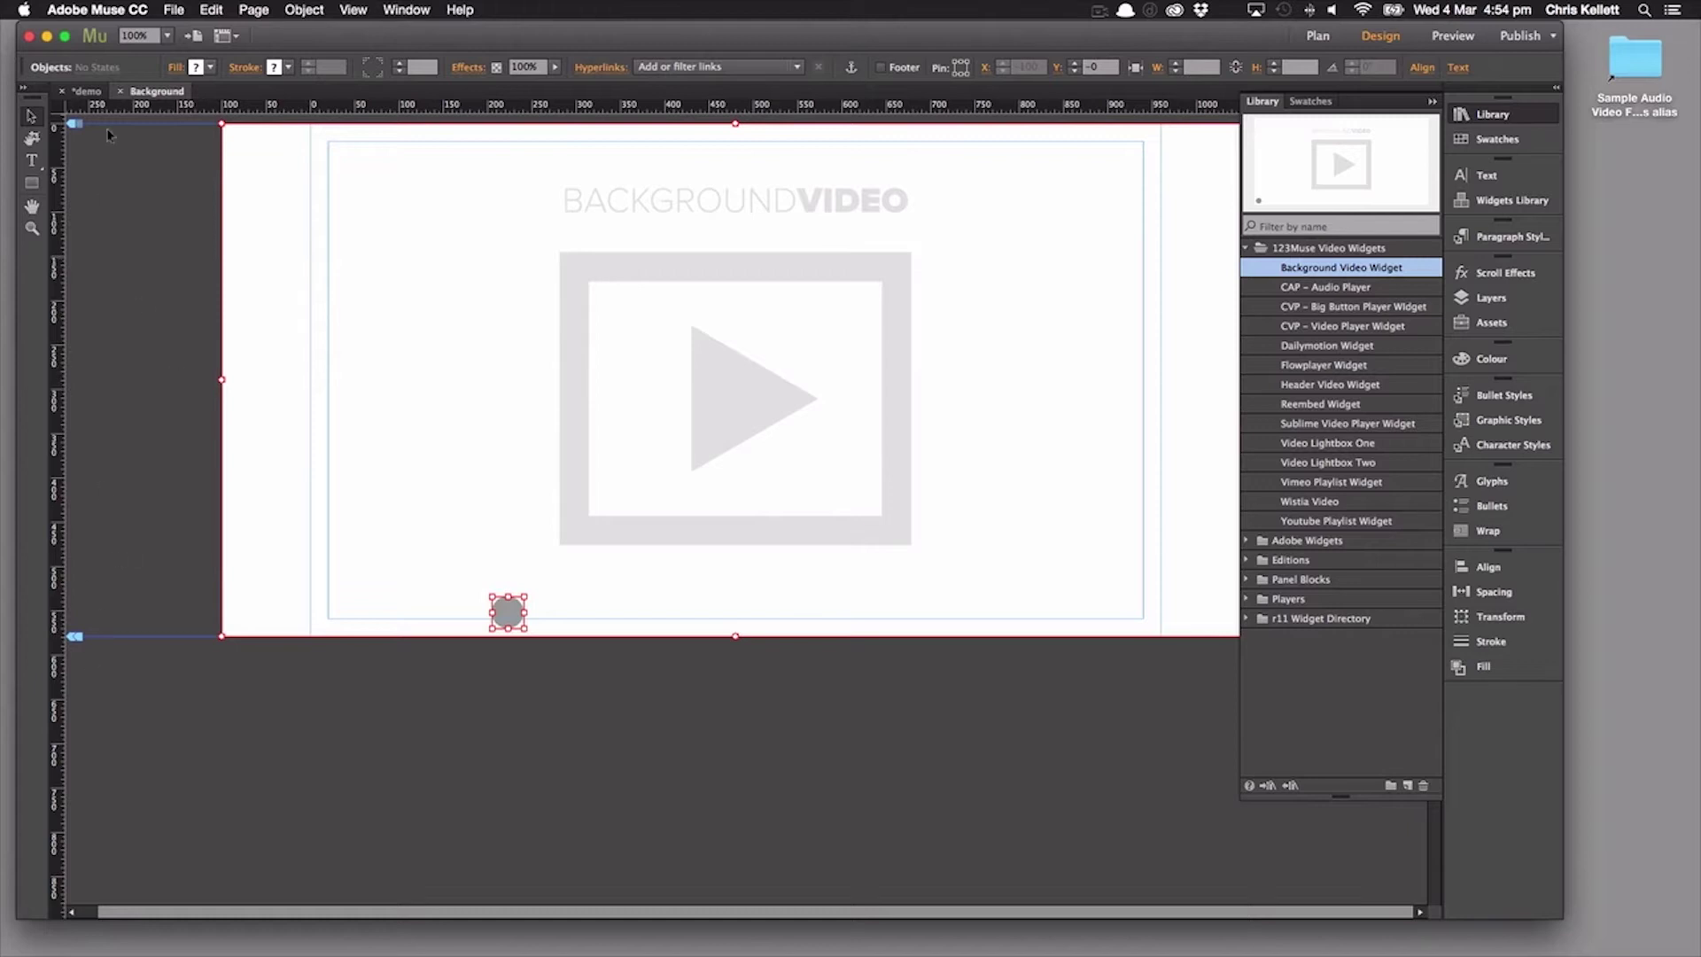
left_click(461, 705)
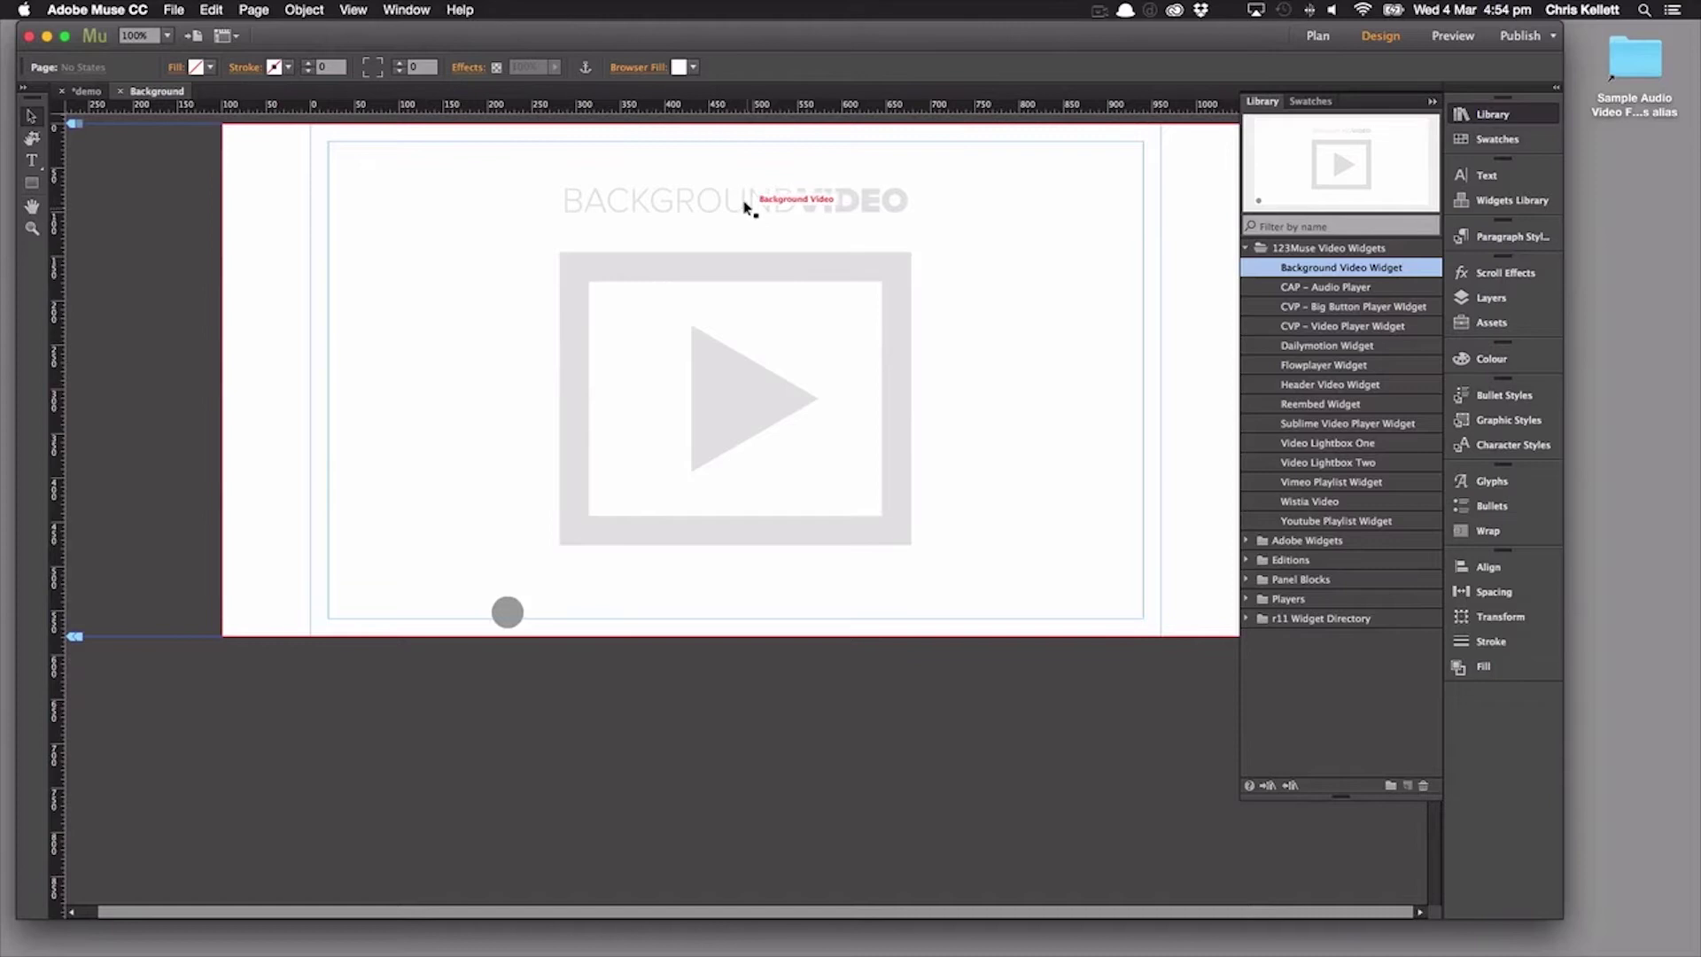
Move the play/pause circle to the bottom-left corner, then preview the page and return to Design.
left_click(505, 617)
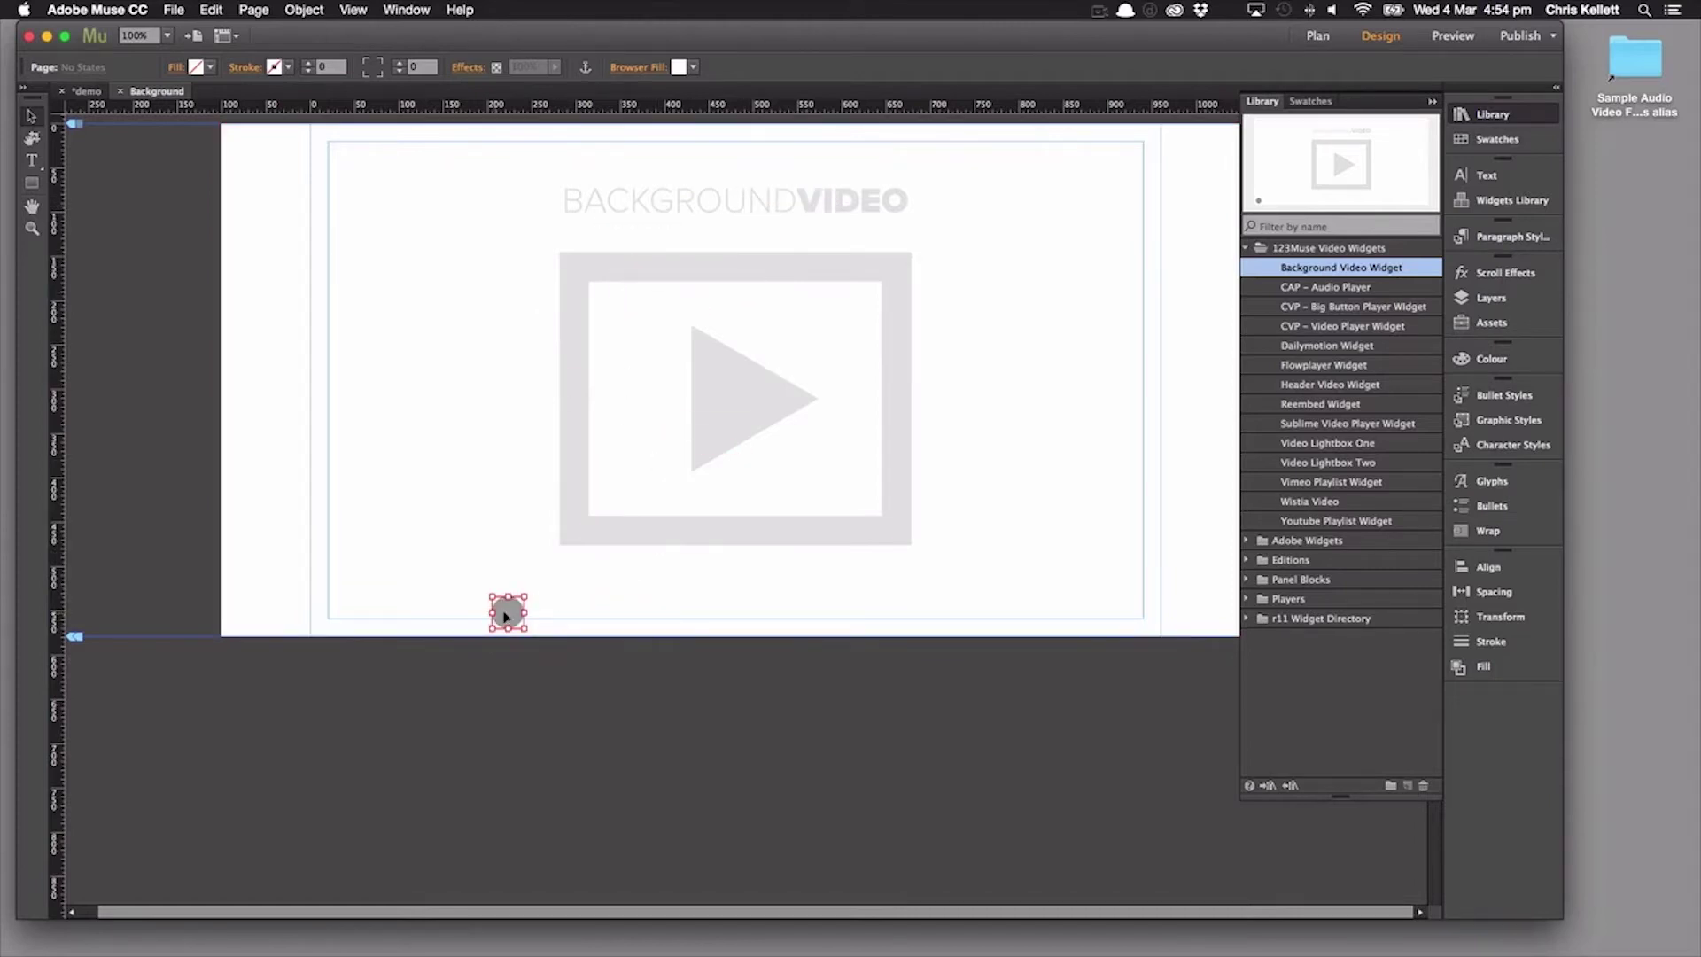
left_click_drag(506, 617, 247, 619)
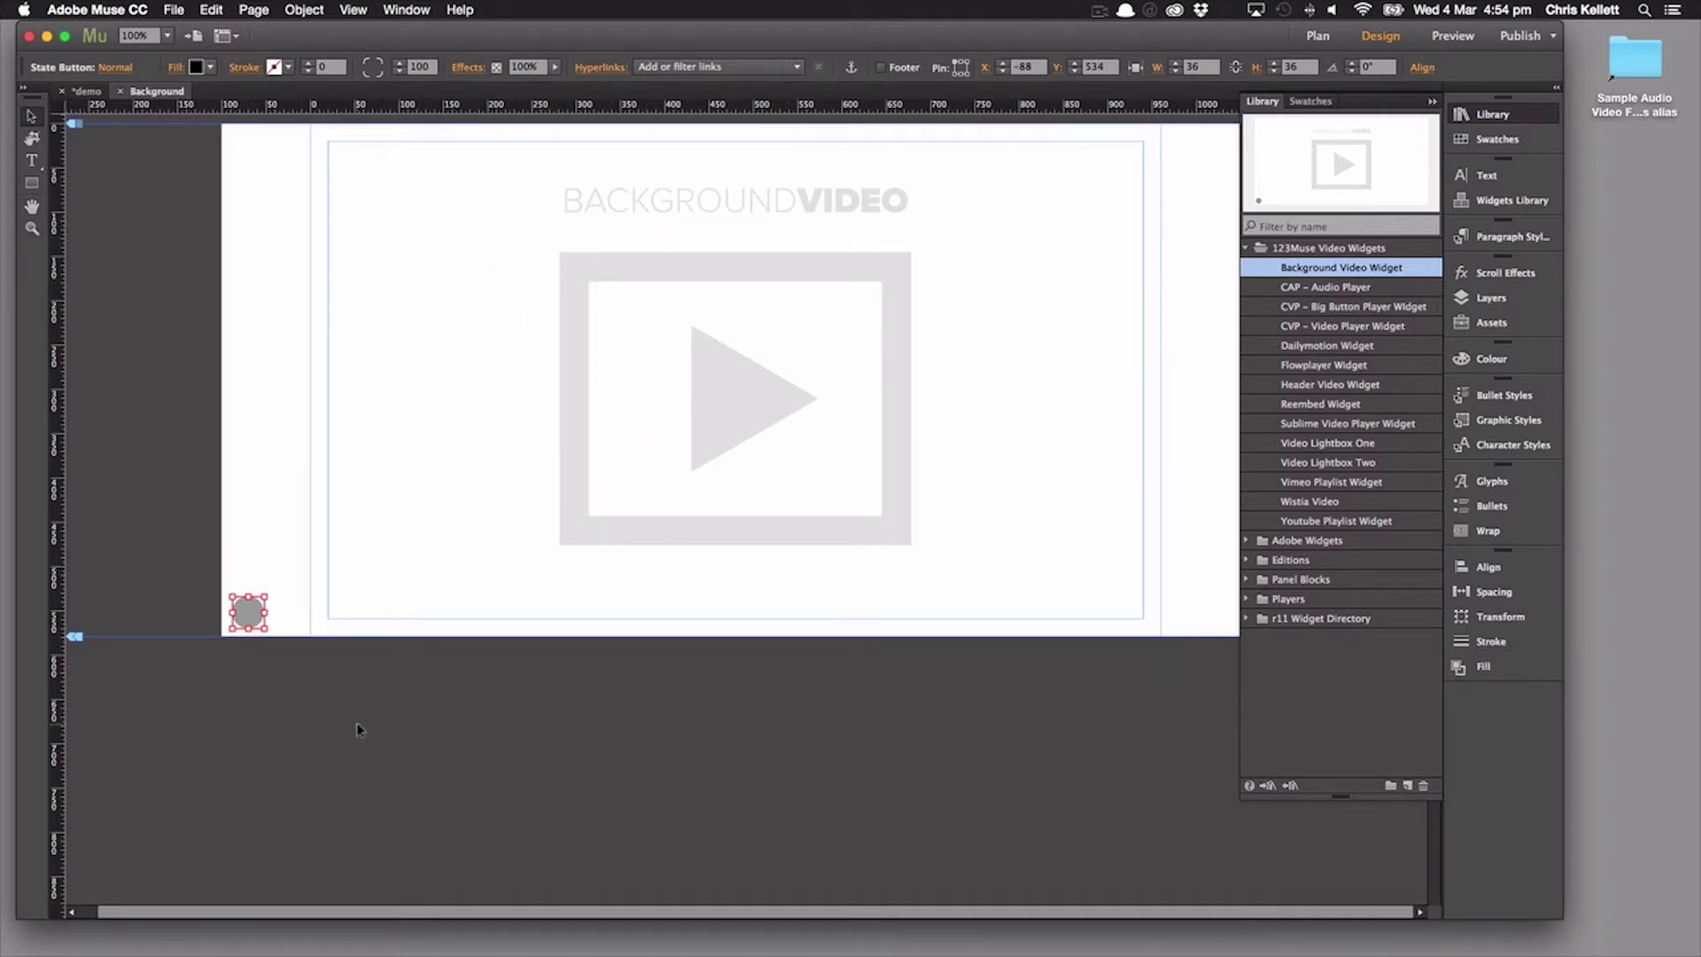
left_click(304, 709)
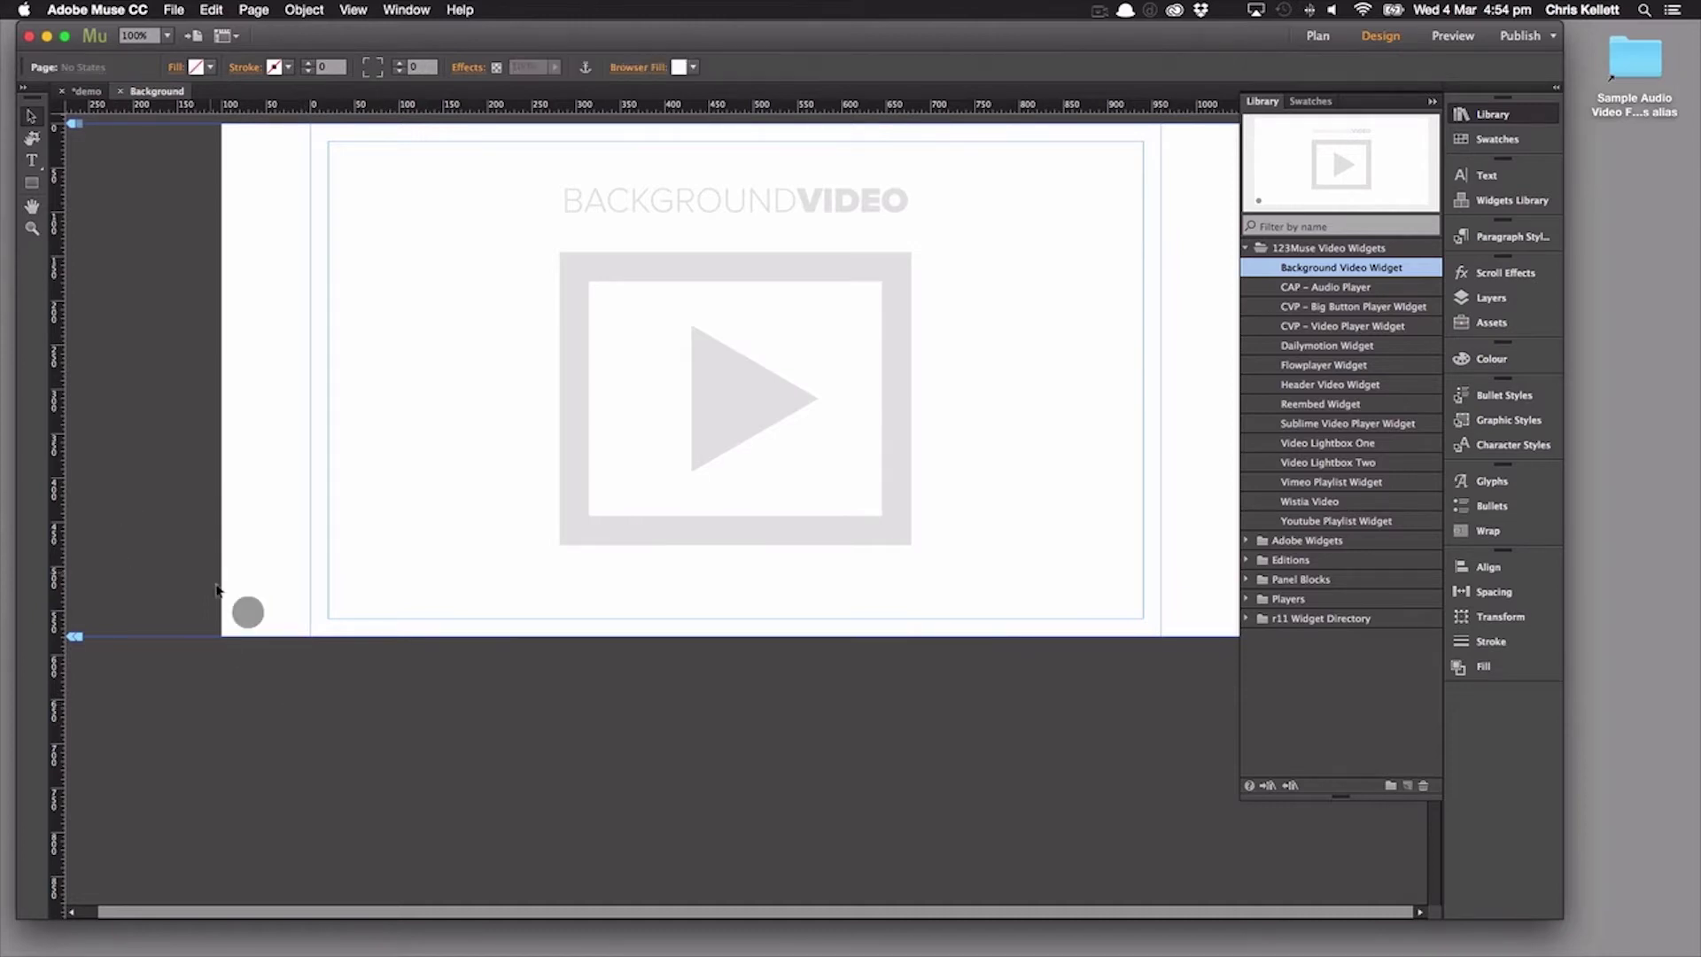
left_click(251, 612)
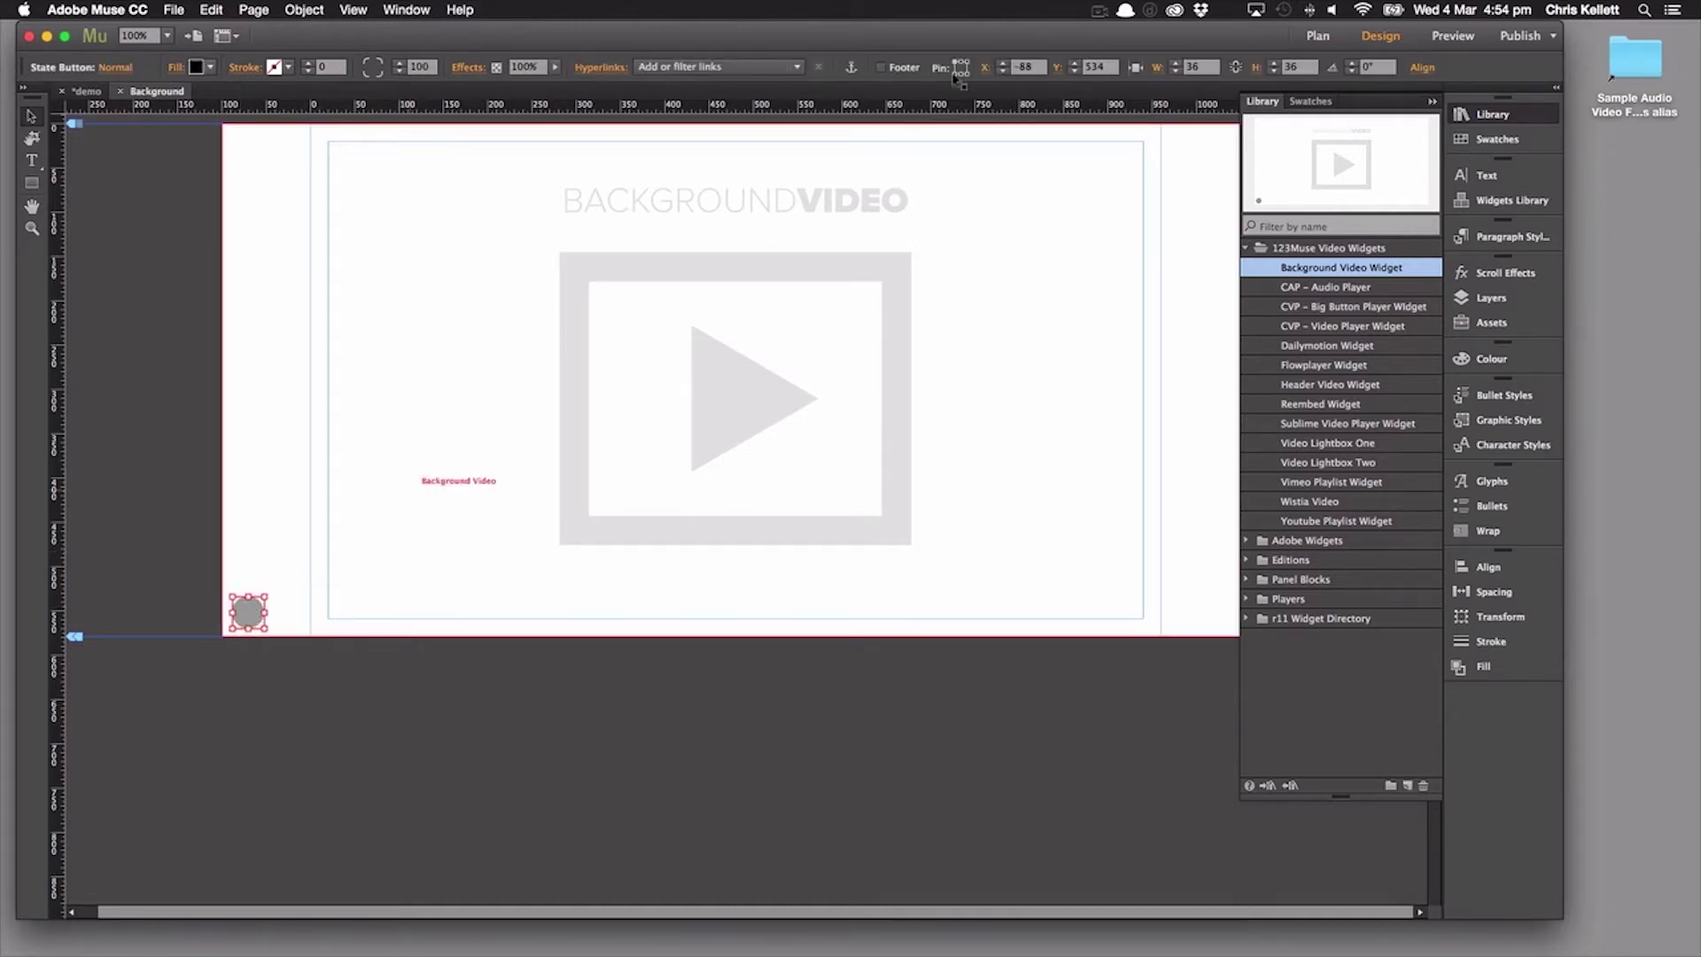
left_click(1449, 35)
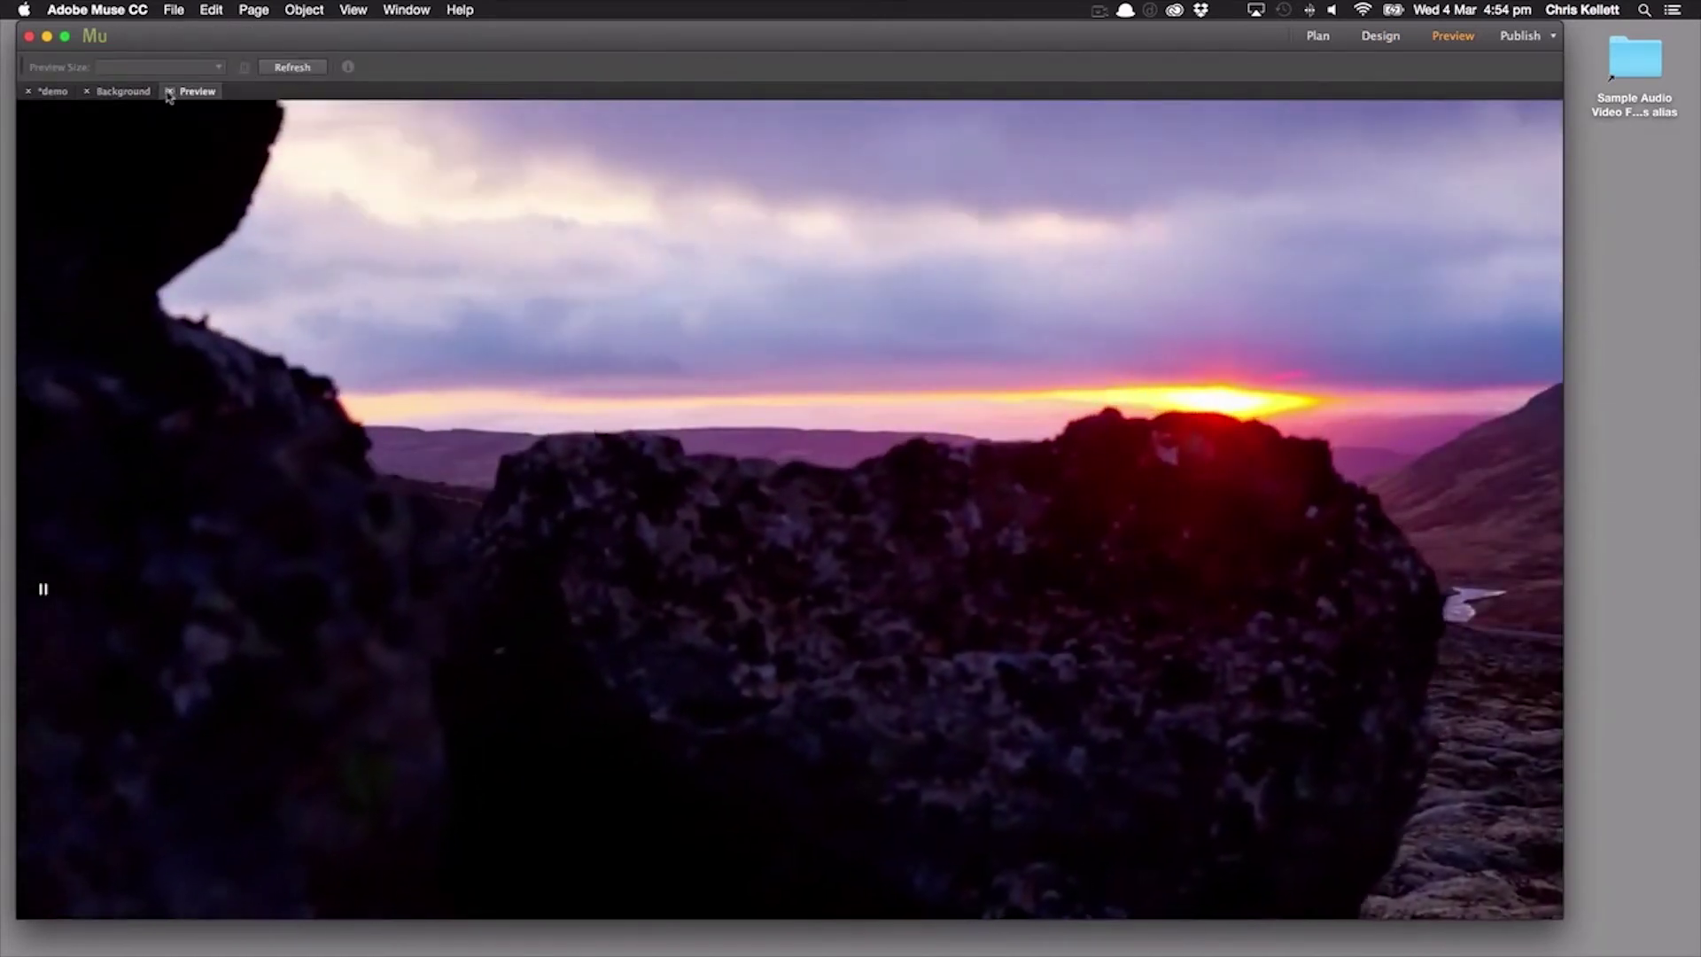
left_click(169, 92)
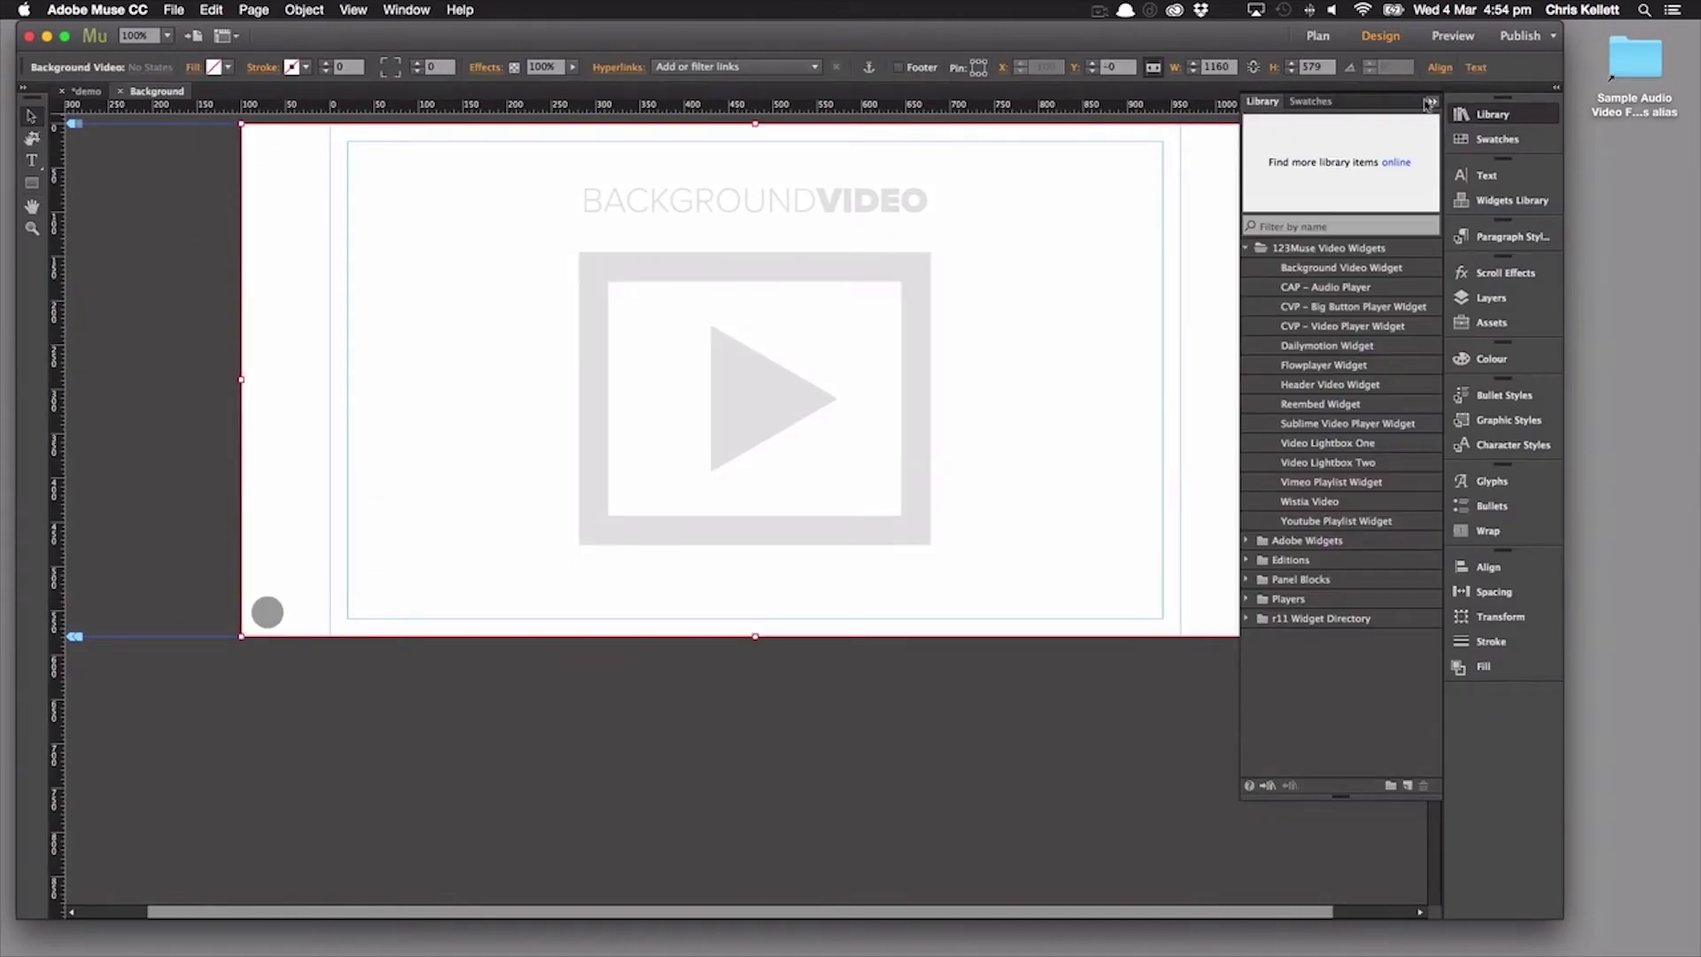
Switch both the MP4 and WebM file sources in the widget options to Uploaded File.
left_click(1284, 122)
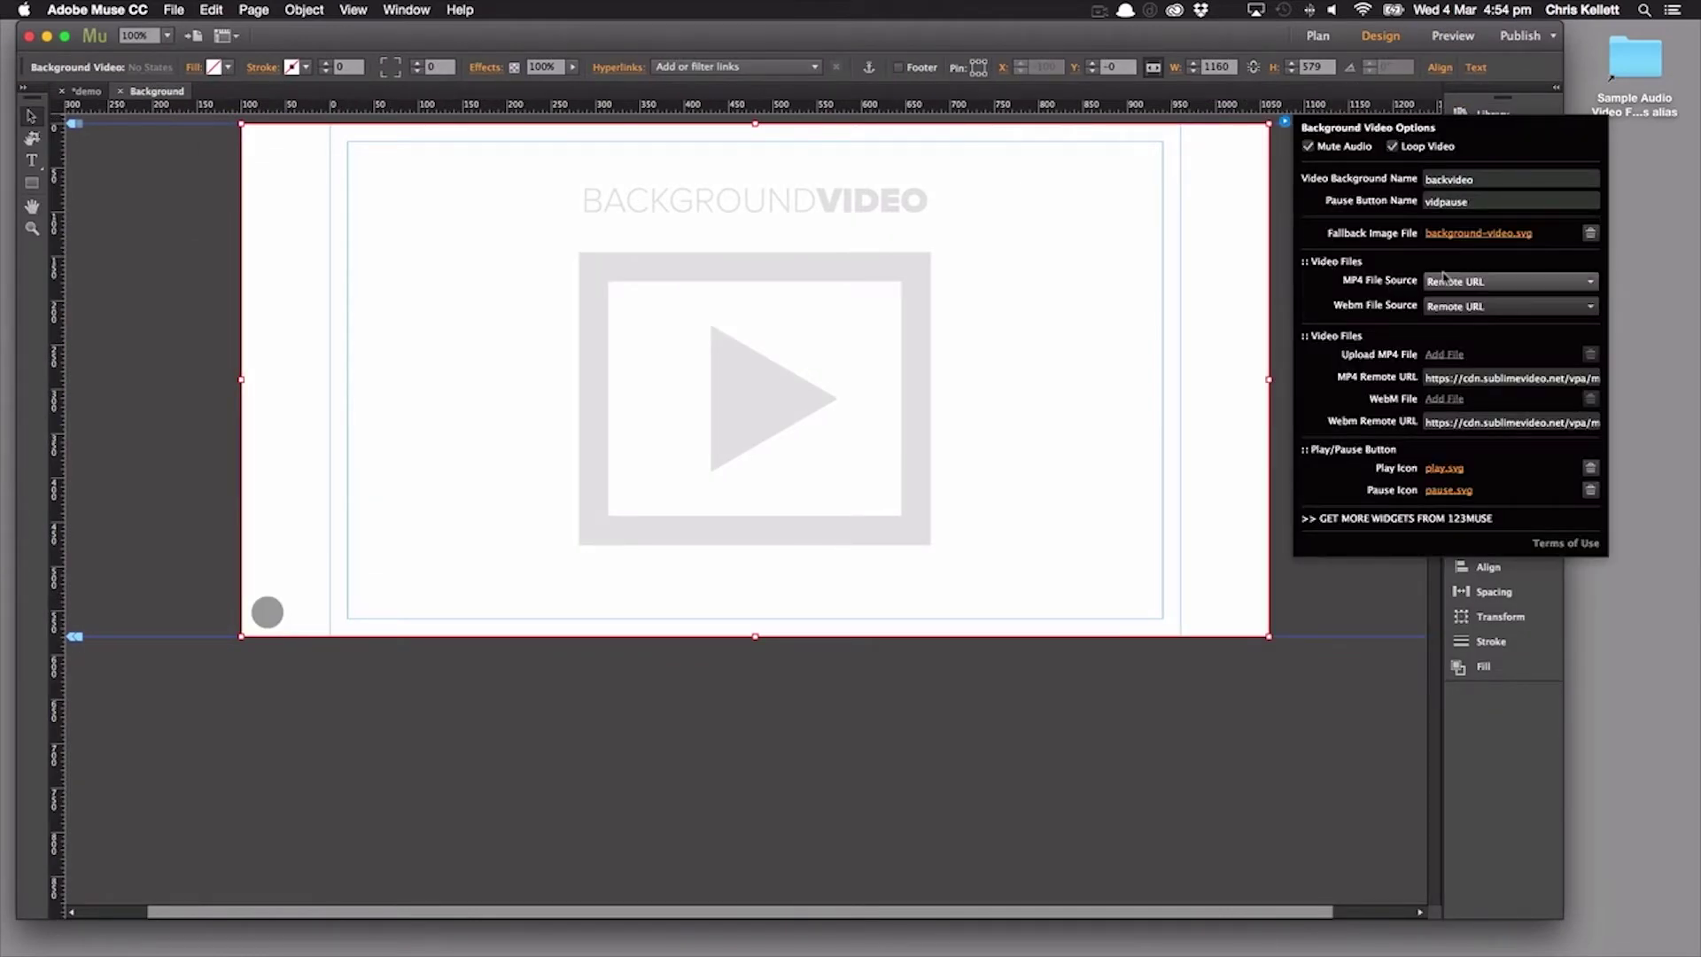
left_click(1440, 283)
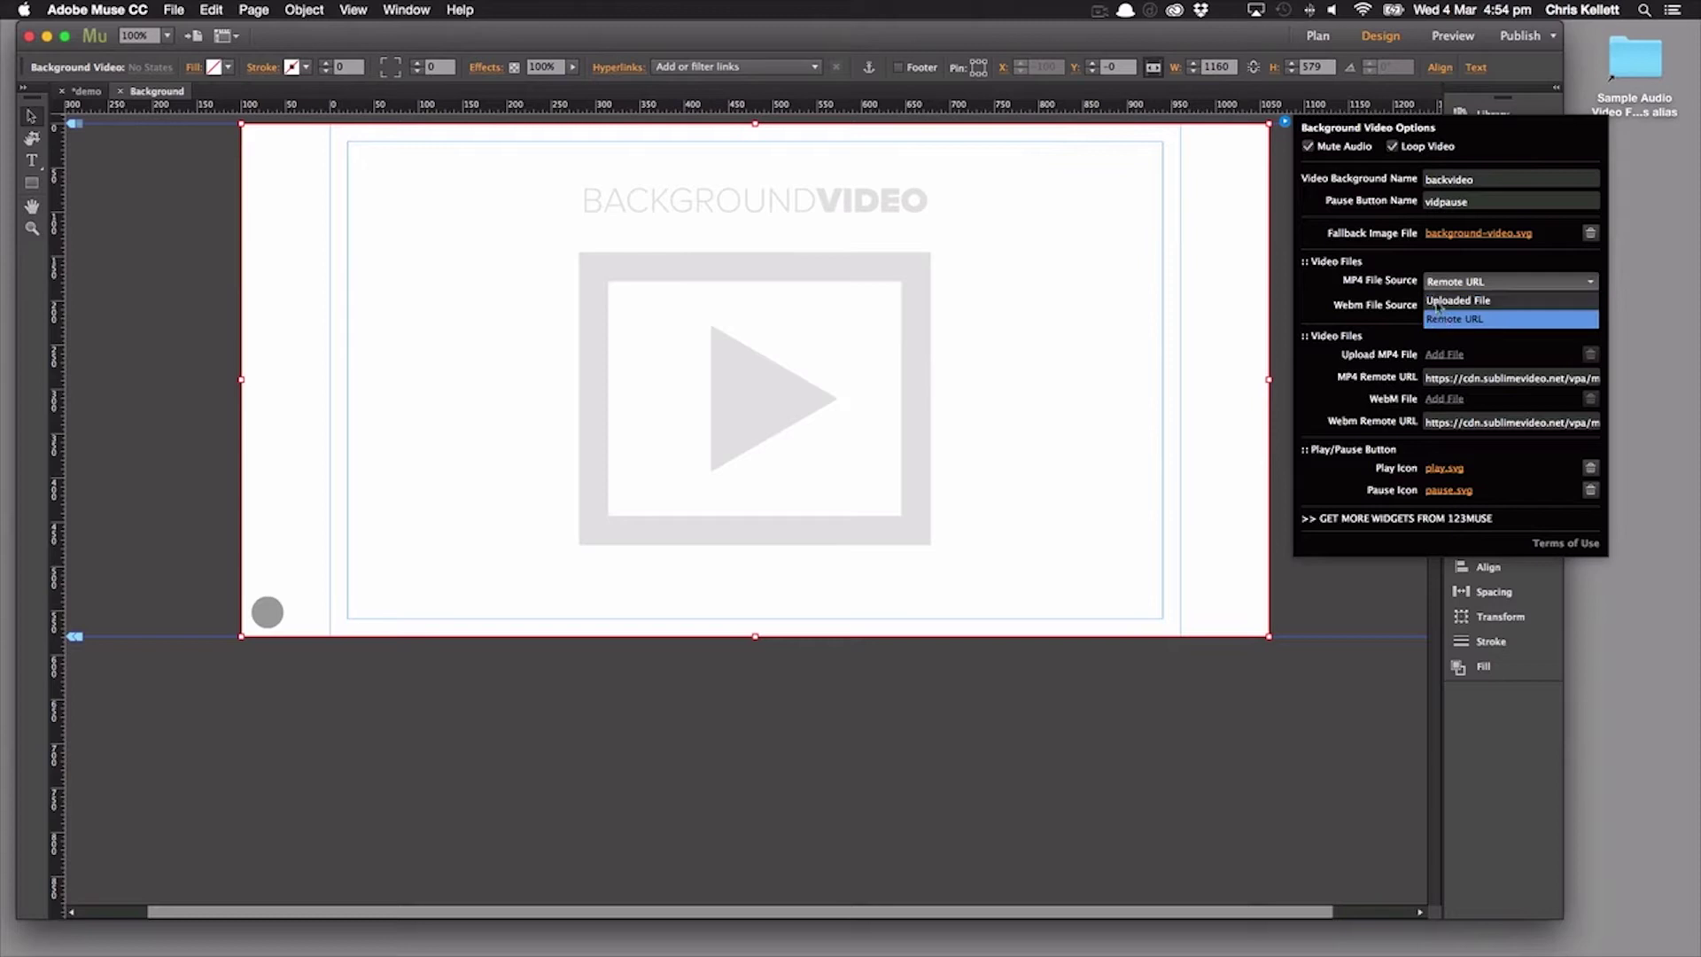
left_click(1418, 270)
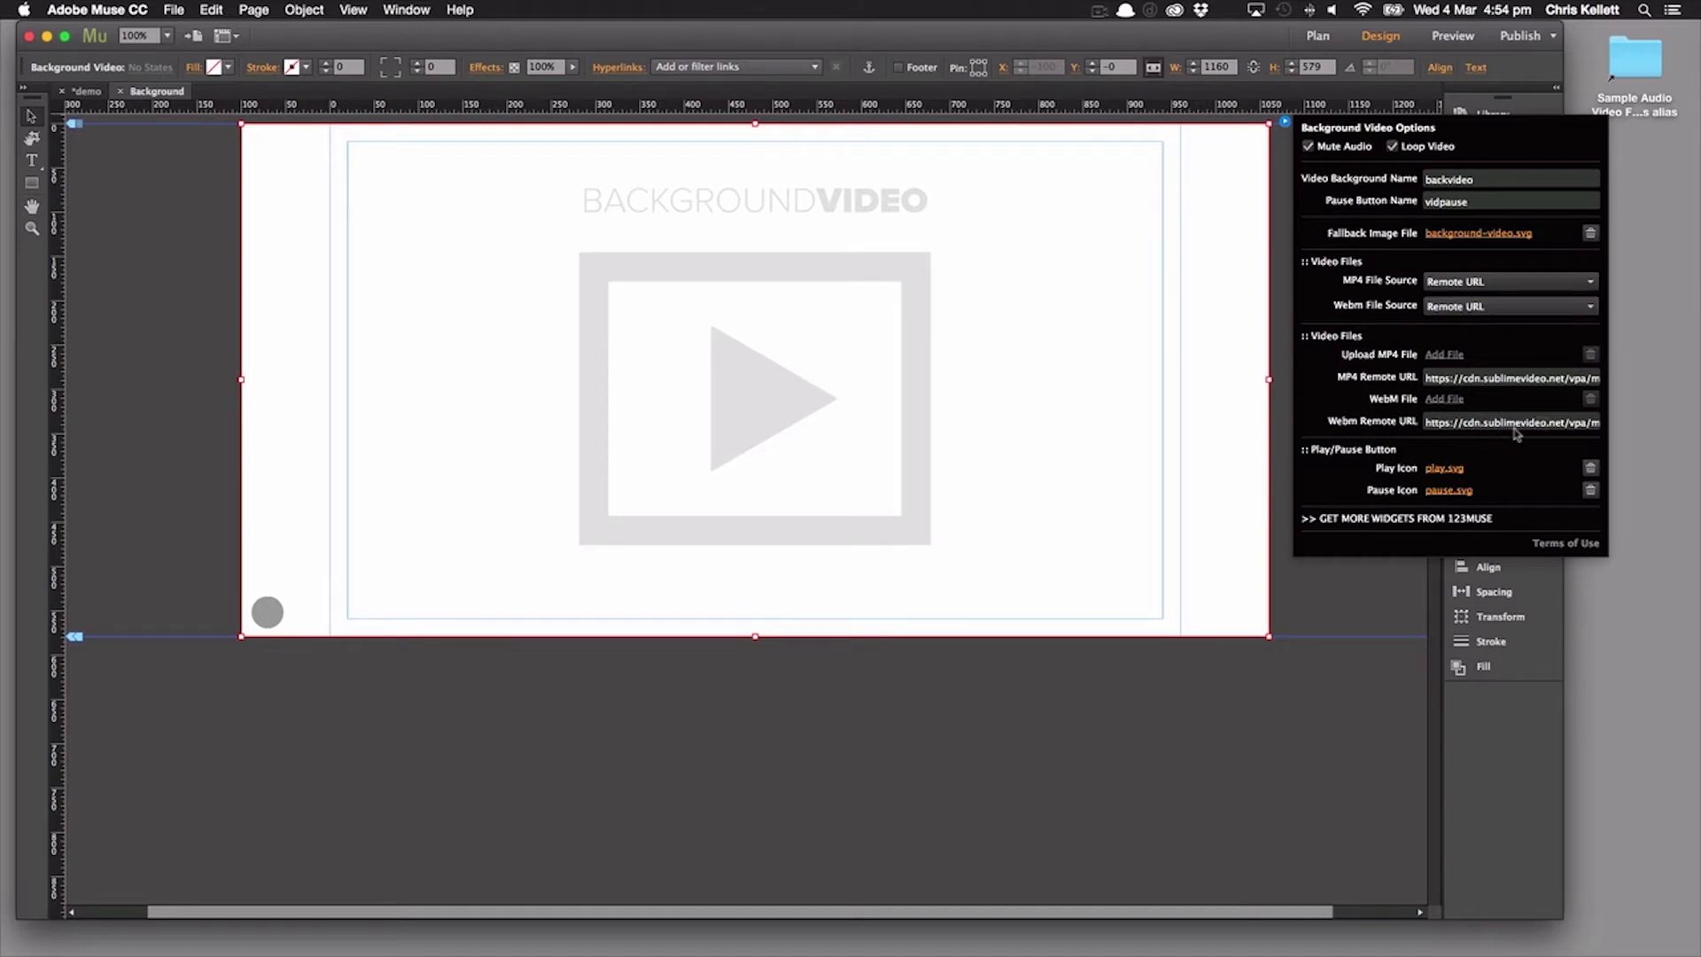
left_click(1458, 282)
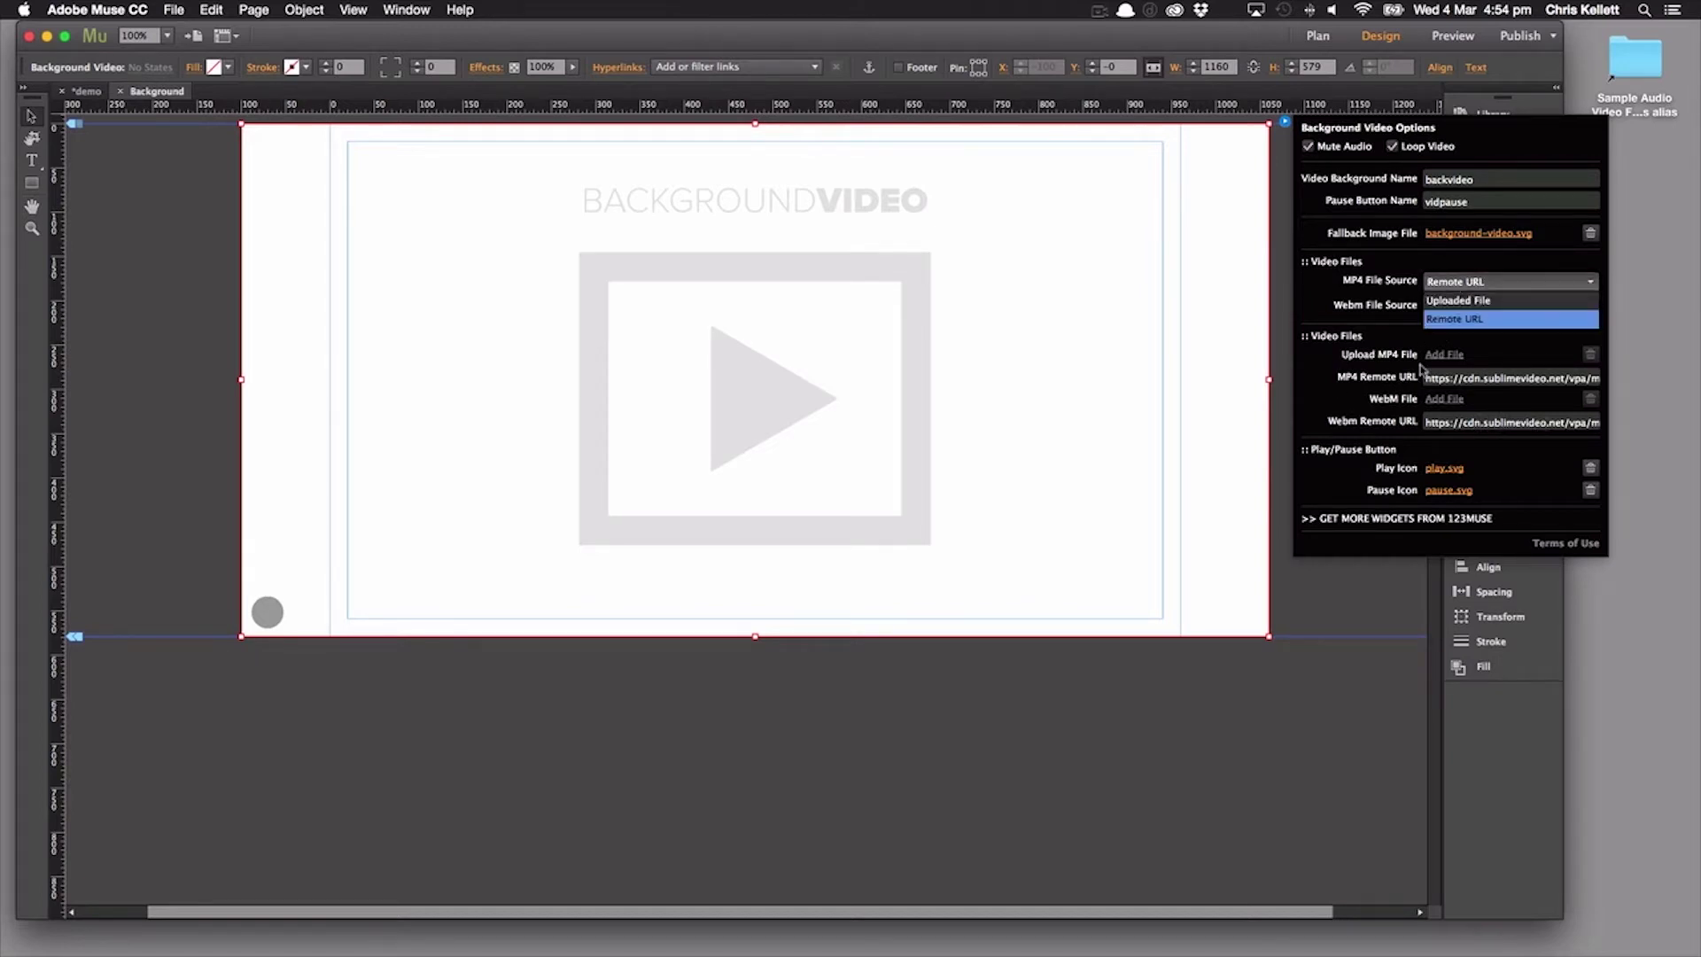
left_click(1461, 300)
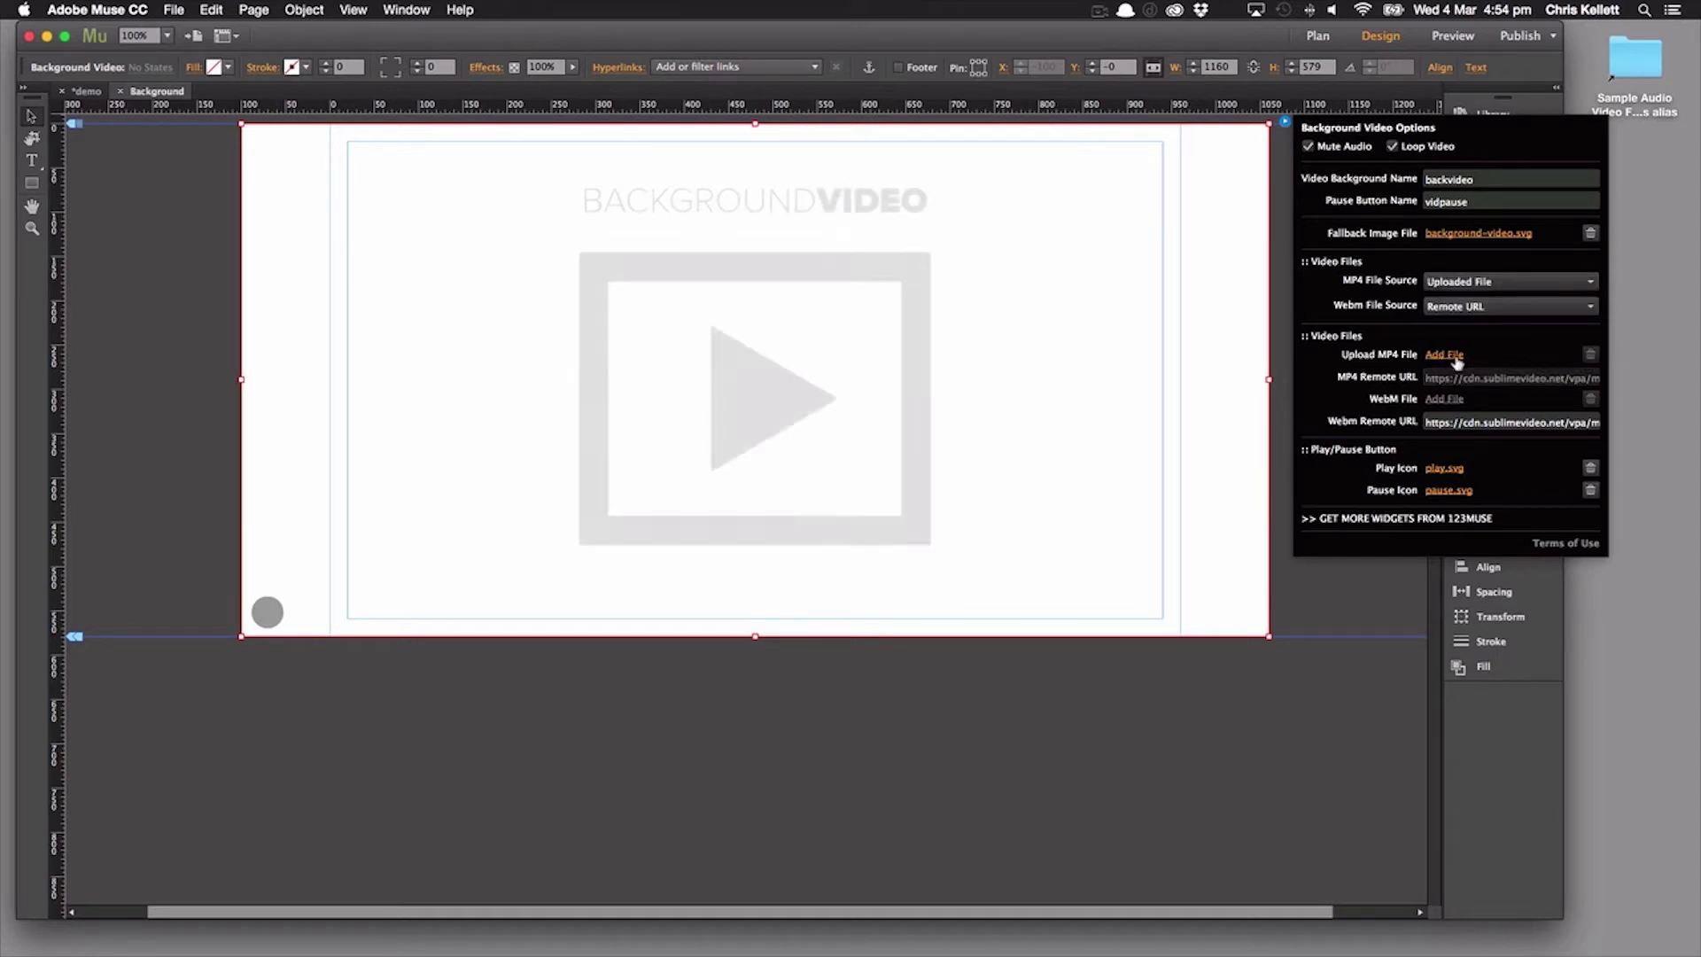
left_click(1459, 308)
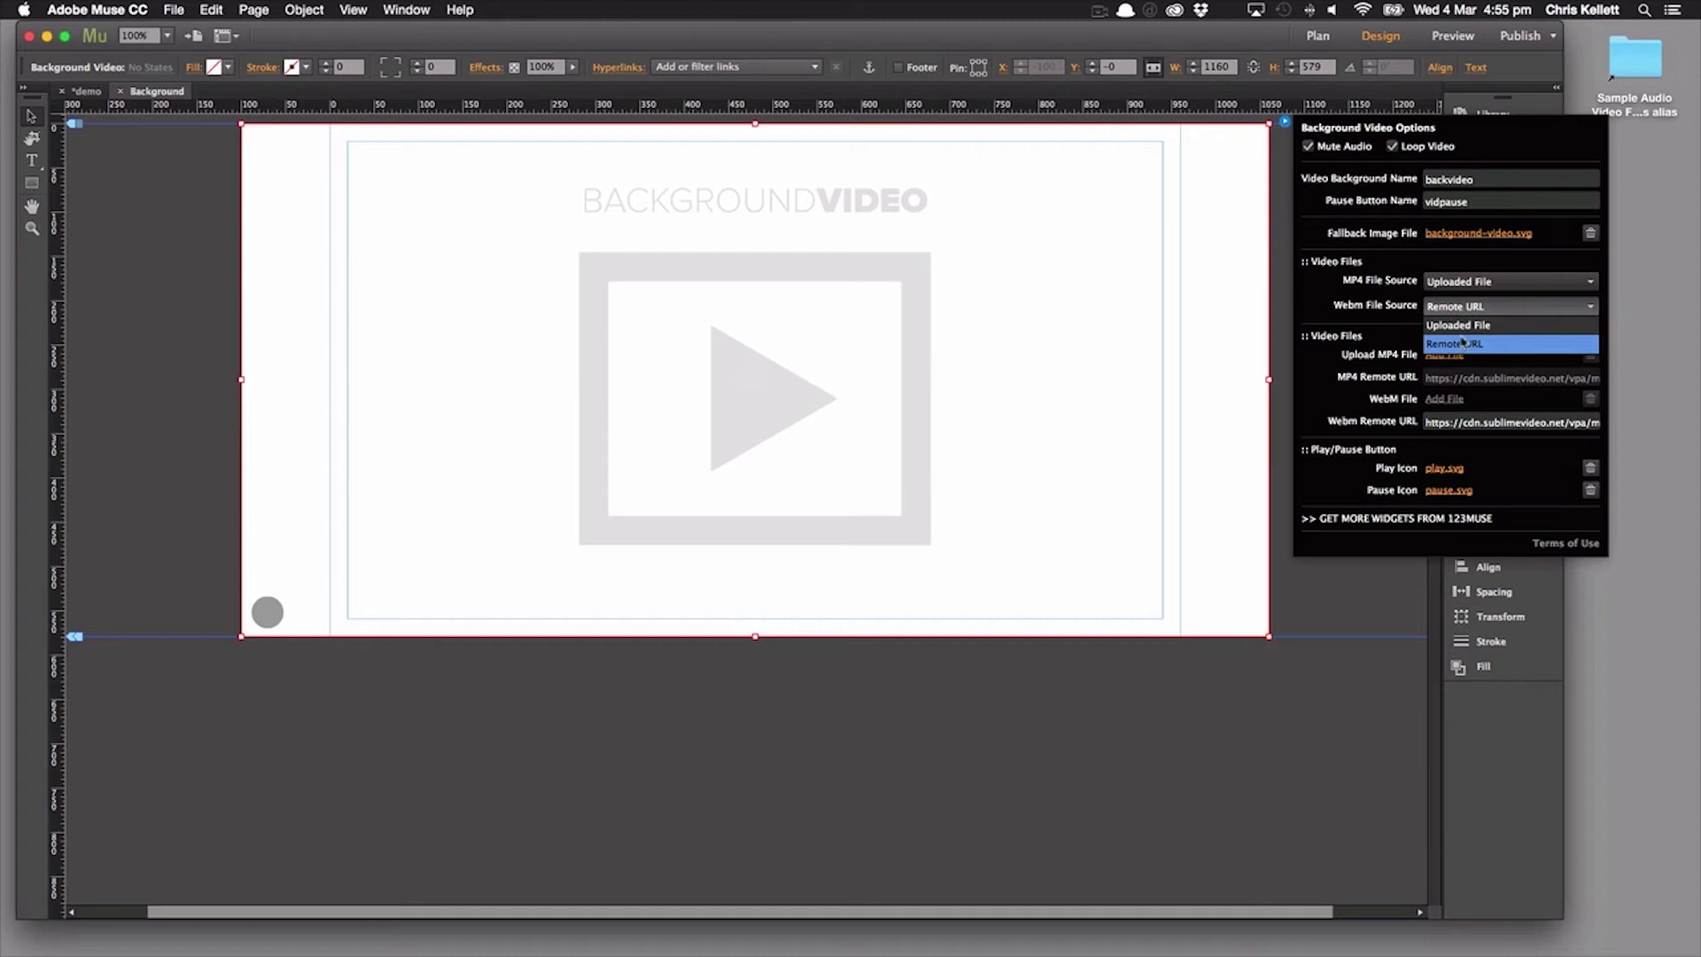
left_click(1458, 326)
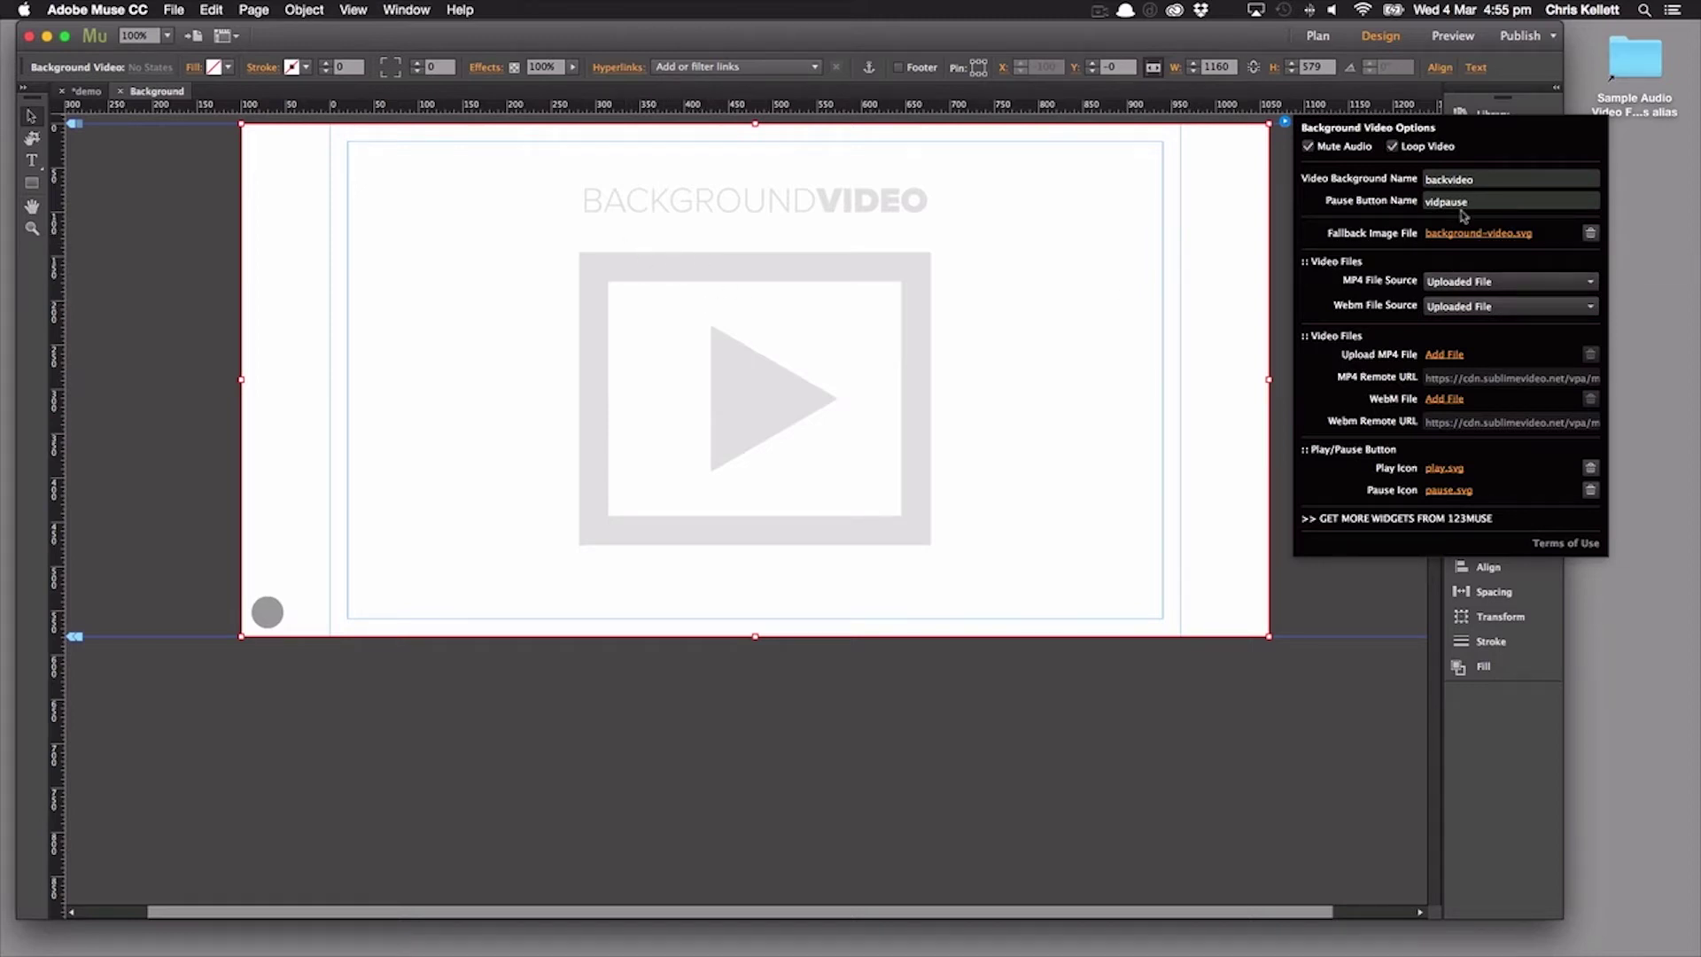
Set sample.png from Desktop > Sample Audio Video Files > Video as the fallback image.
left_click(1436, 234)
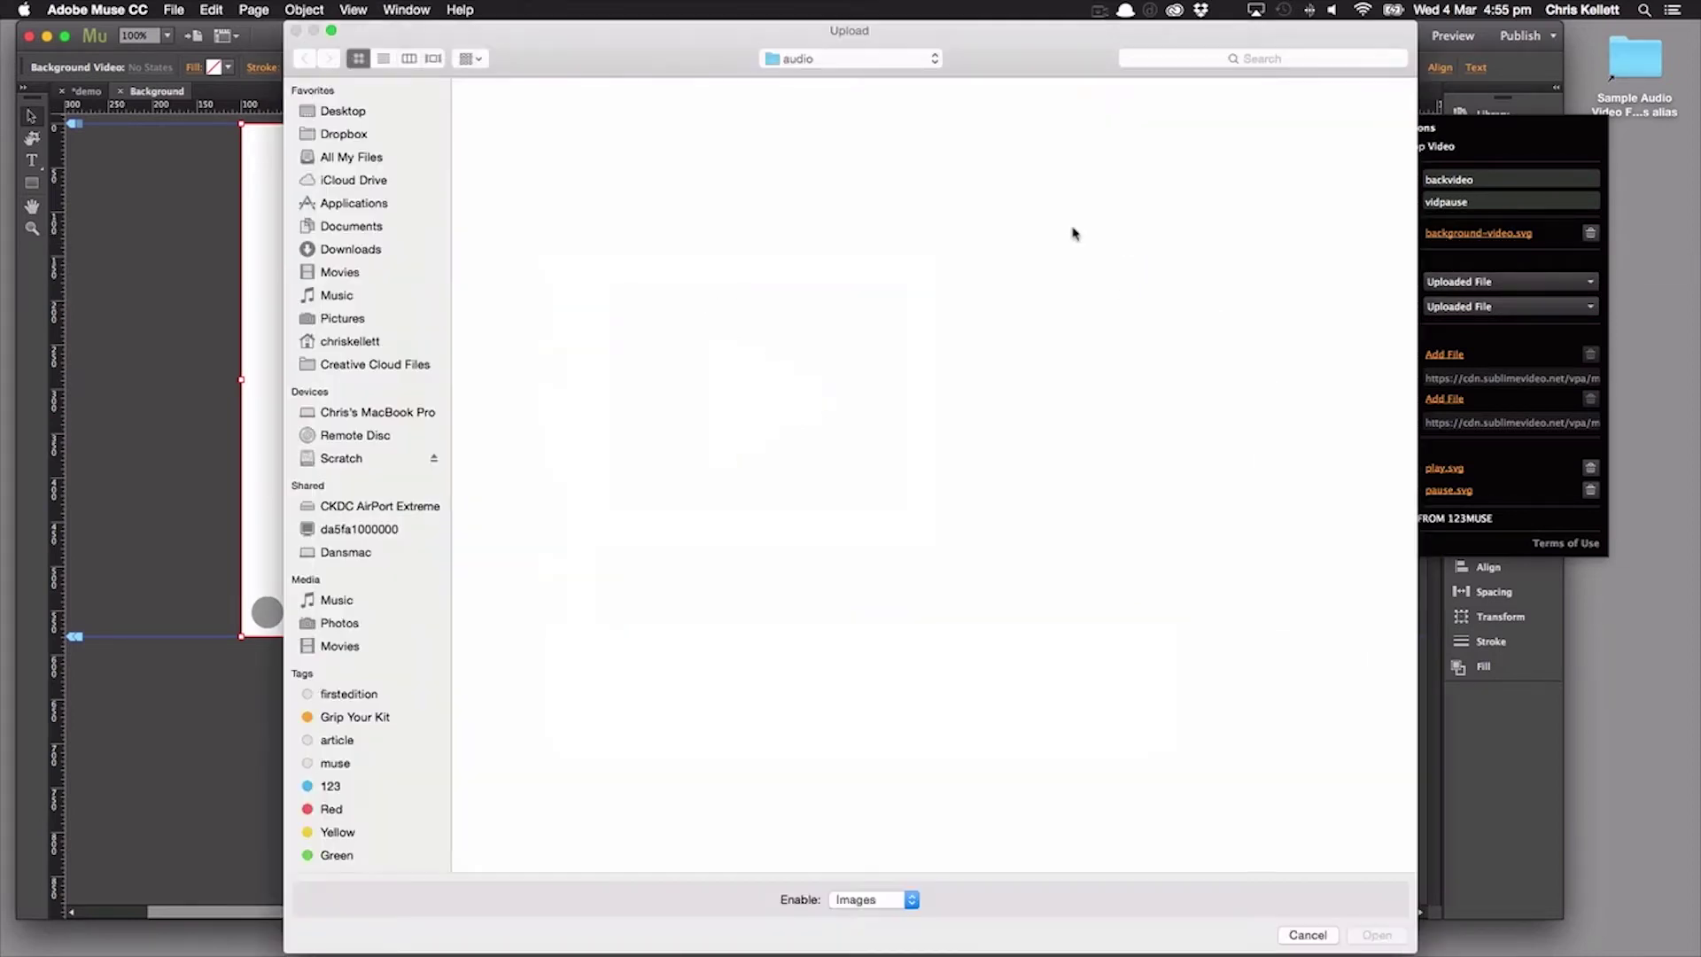
left_click(349, 115)
double_click(519, 121)
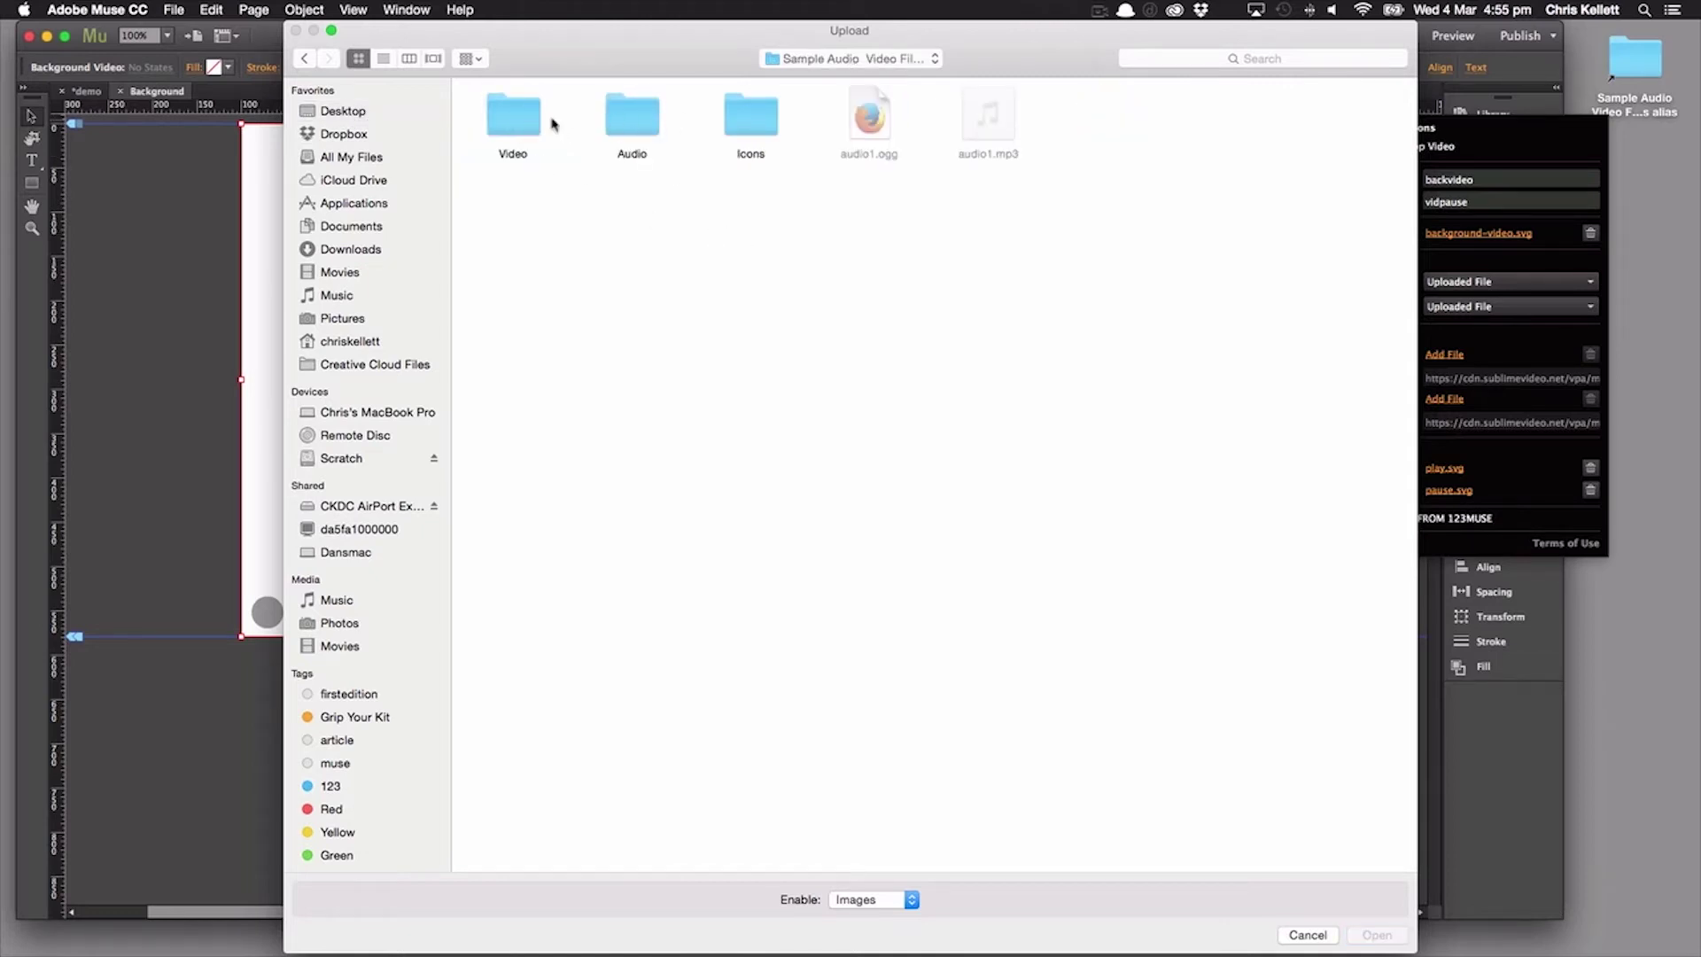
double_click(502, 128)
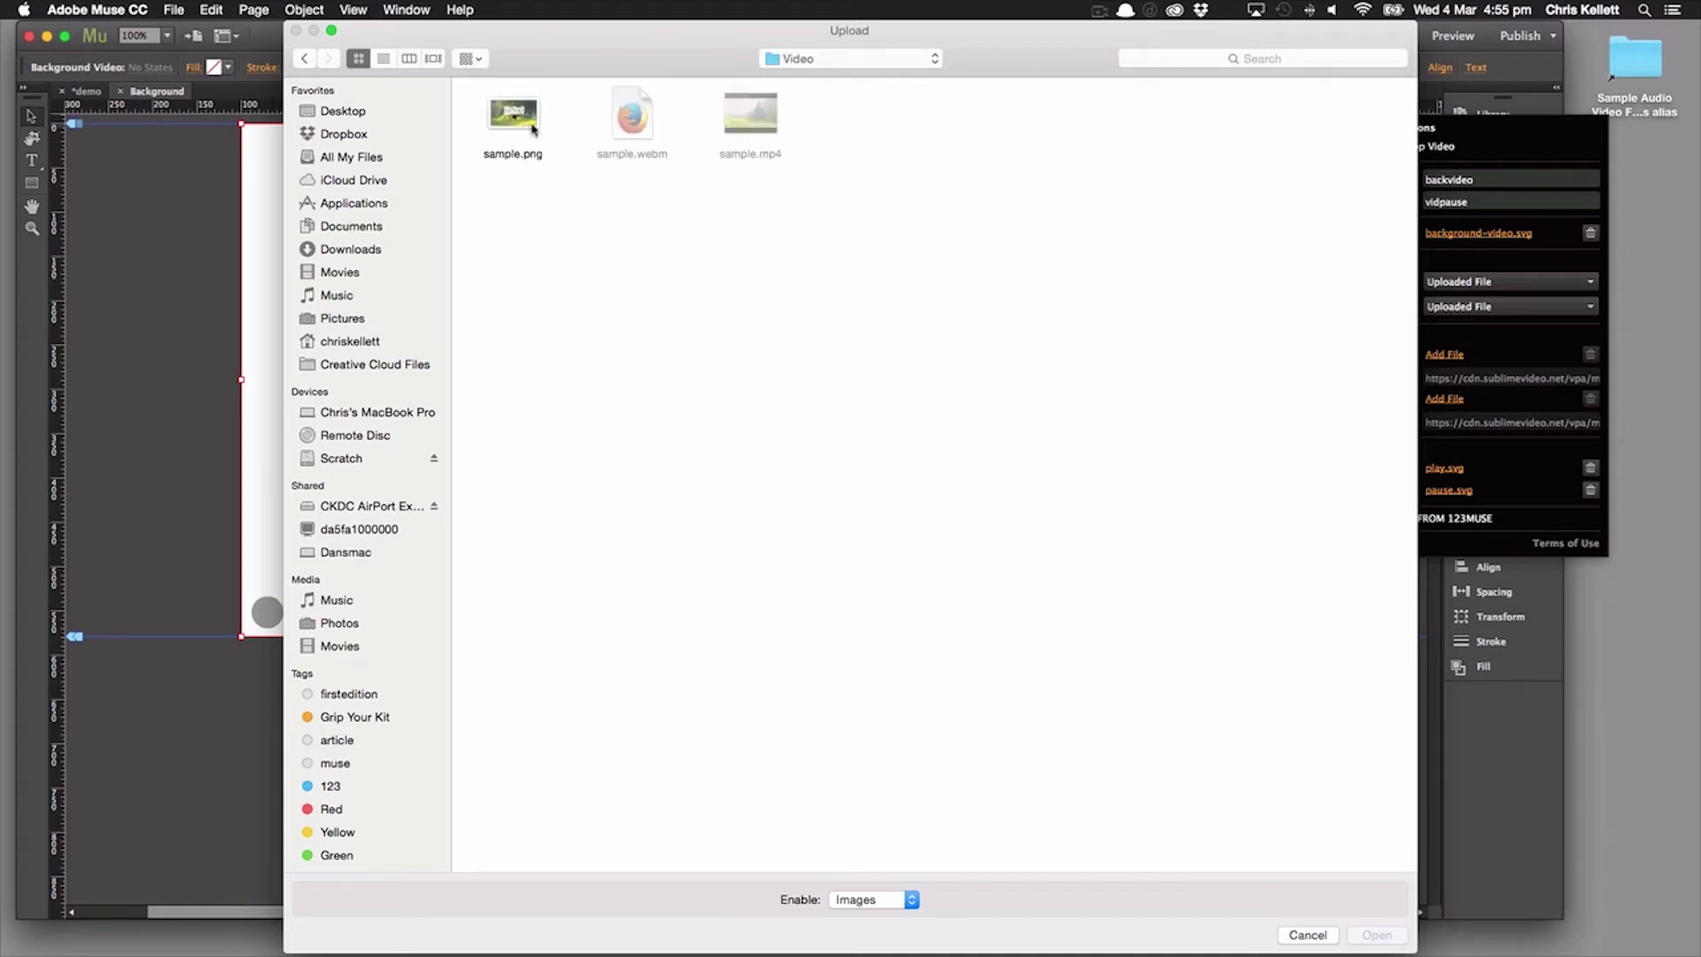
left_click(532, 130)
left_click(1370, 936)
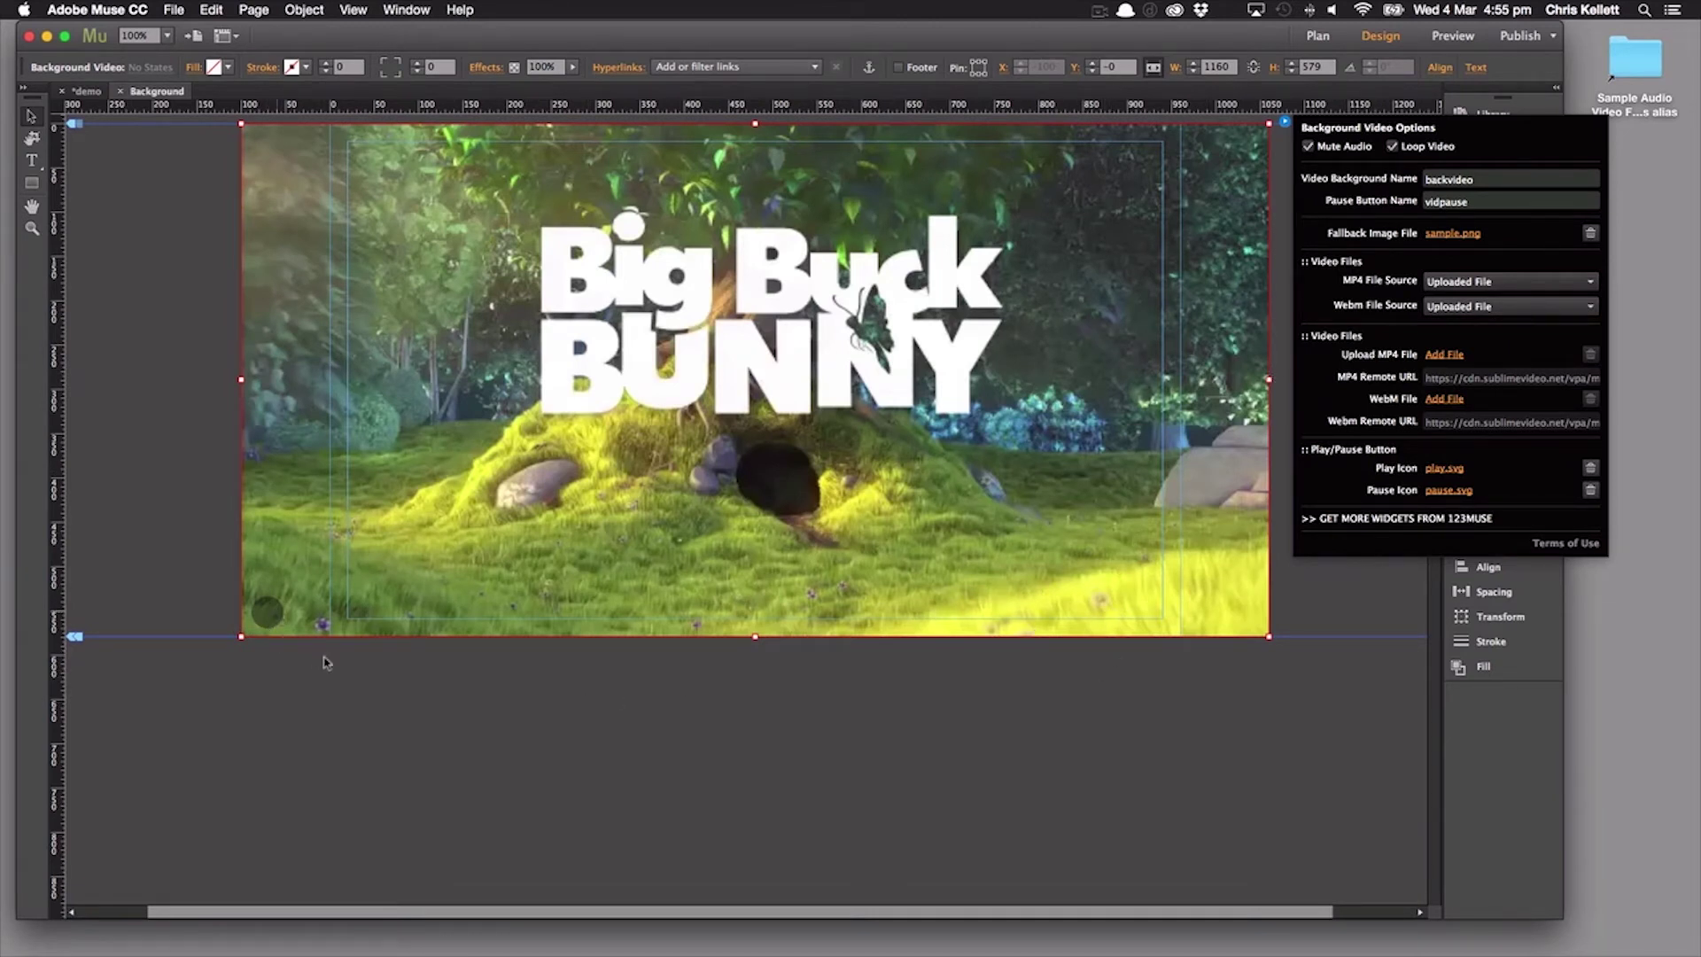
left_click(267, 613)
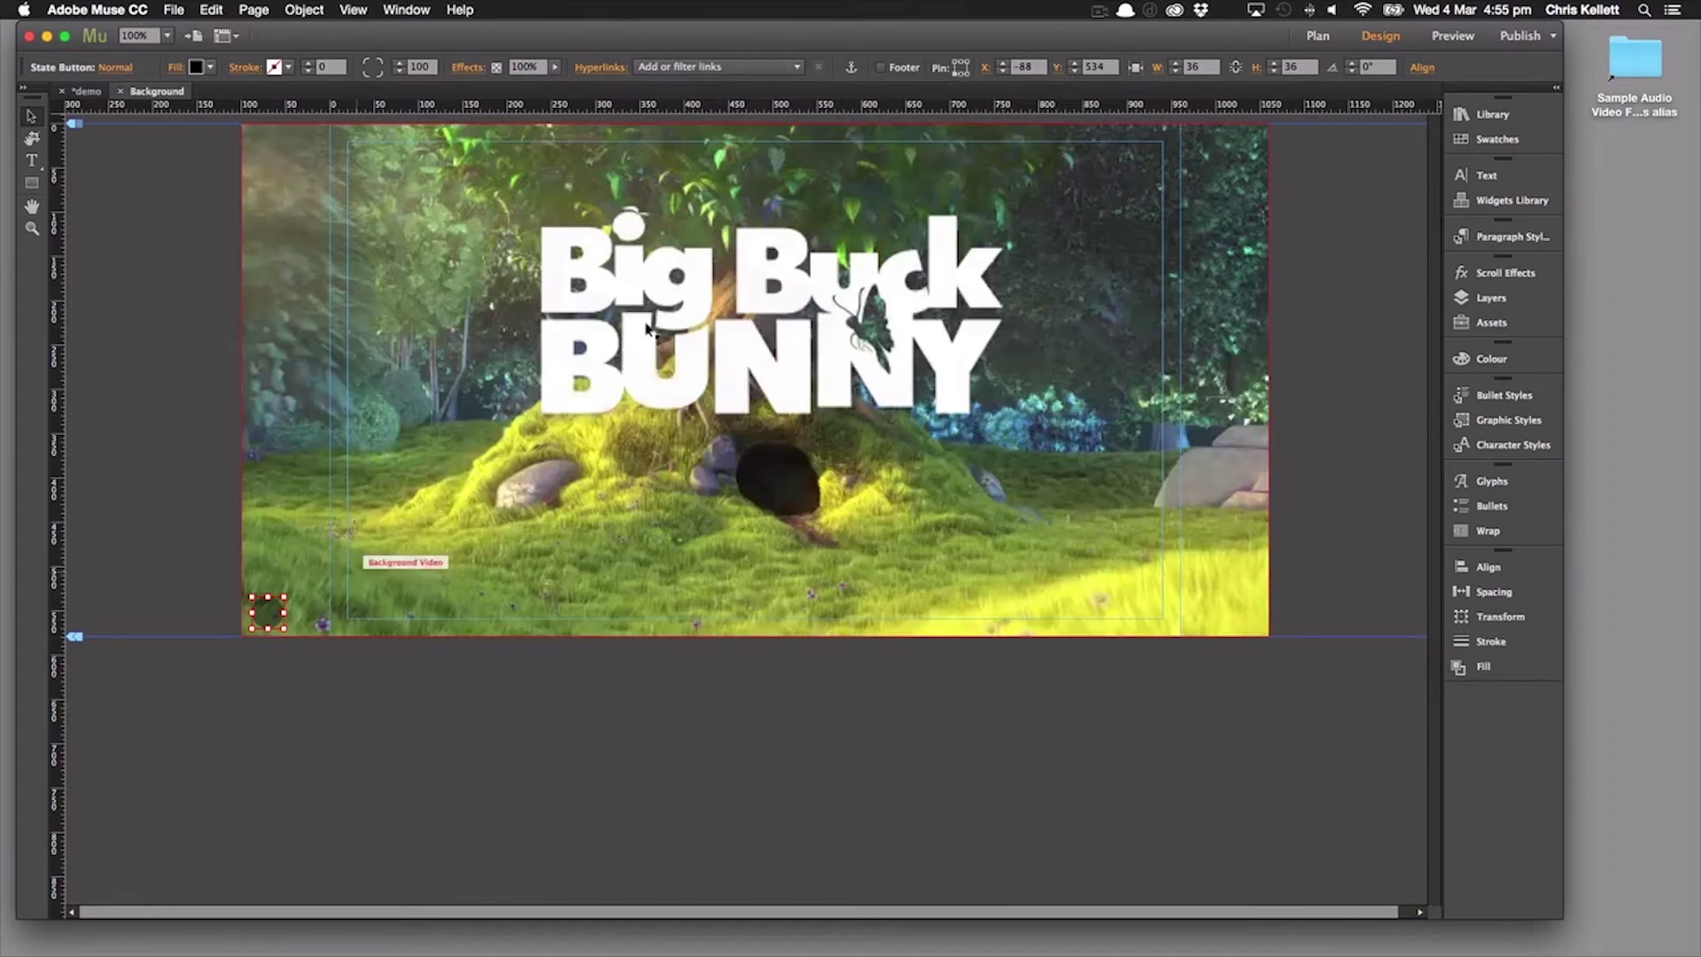
Upload sample.mp4 as the MP4 file and sample.webm as the WebM file.
left_click(1258, 141)
left_click(1284, 122)
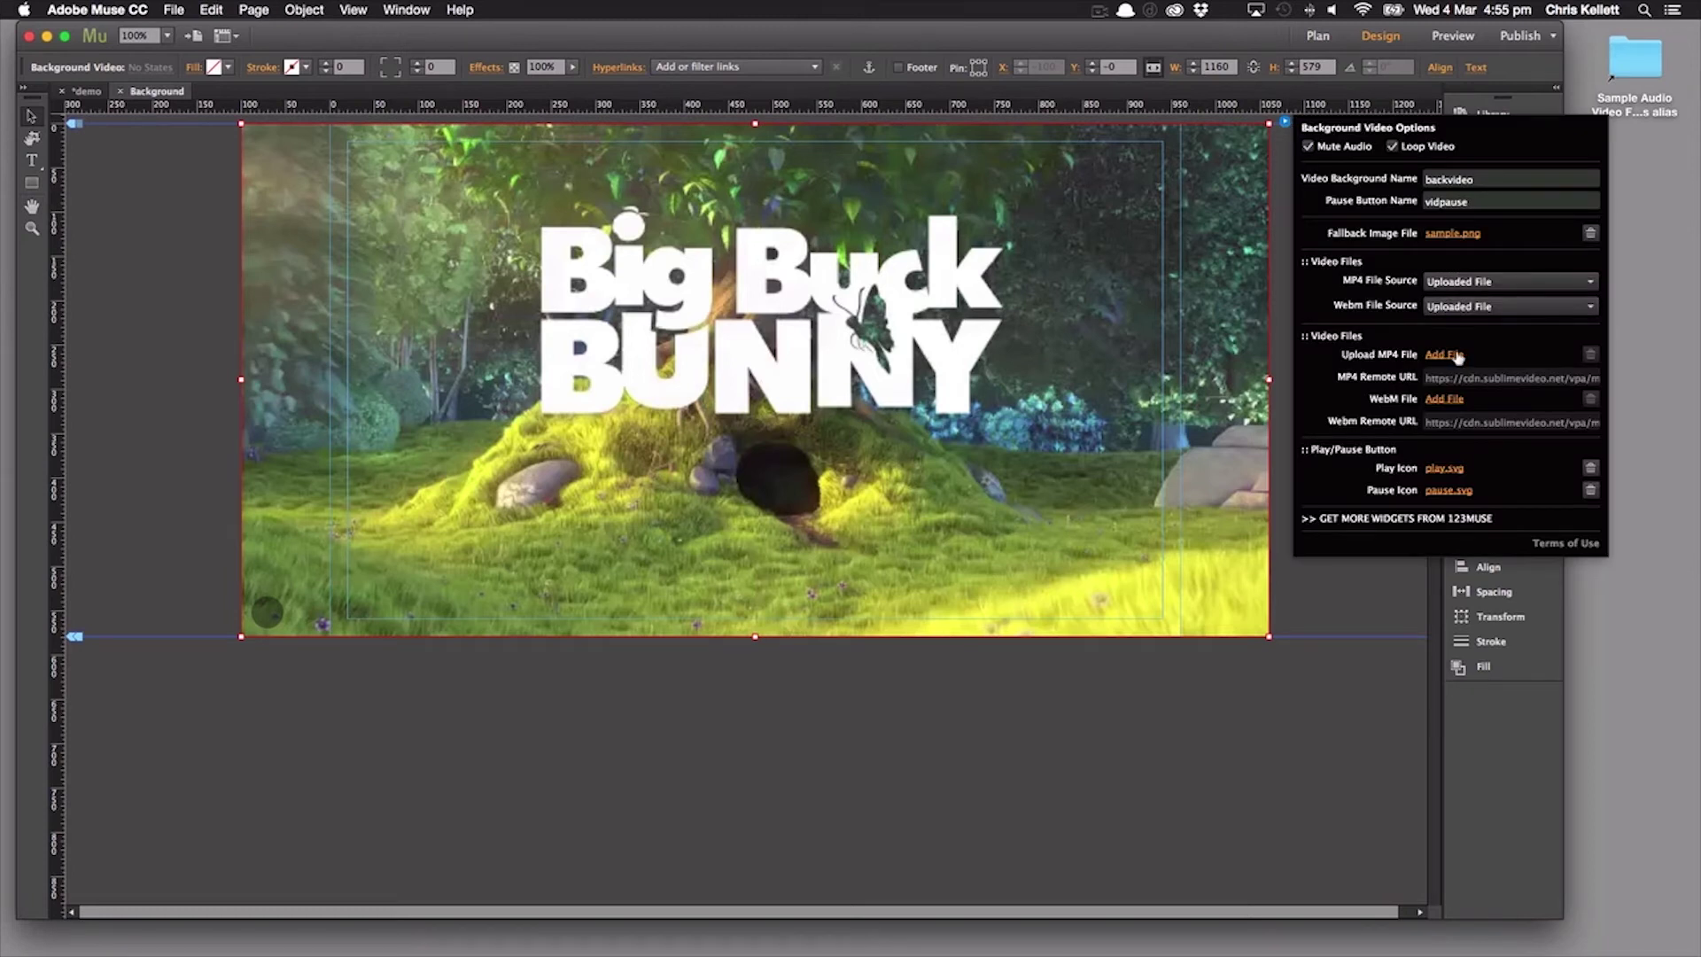
left_click(1446, 354)
left_click(750, 113)
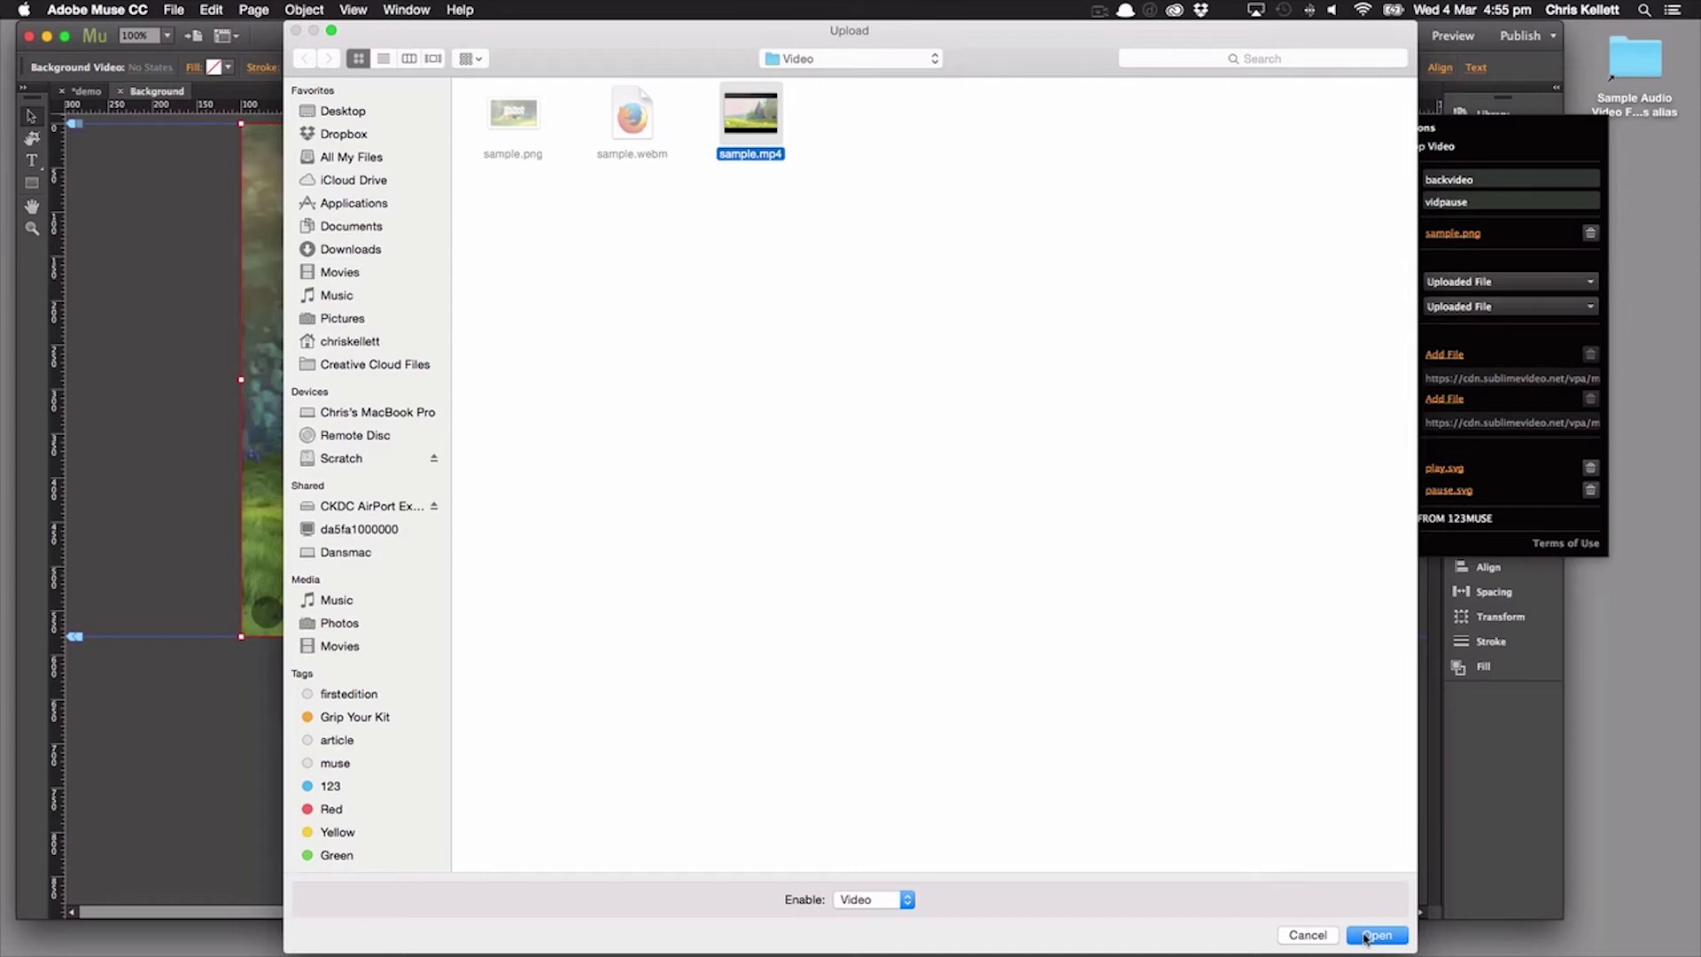
left_click(1375, 936)
left_click(1444, 399)
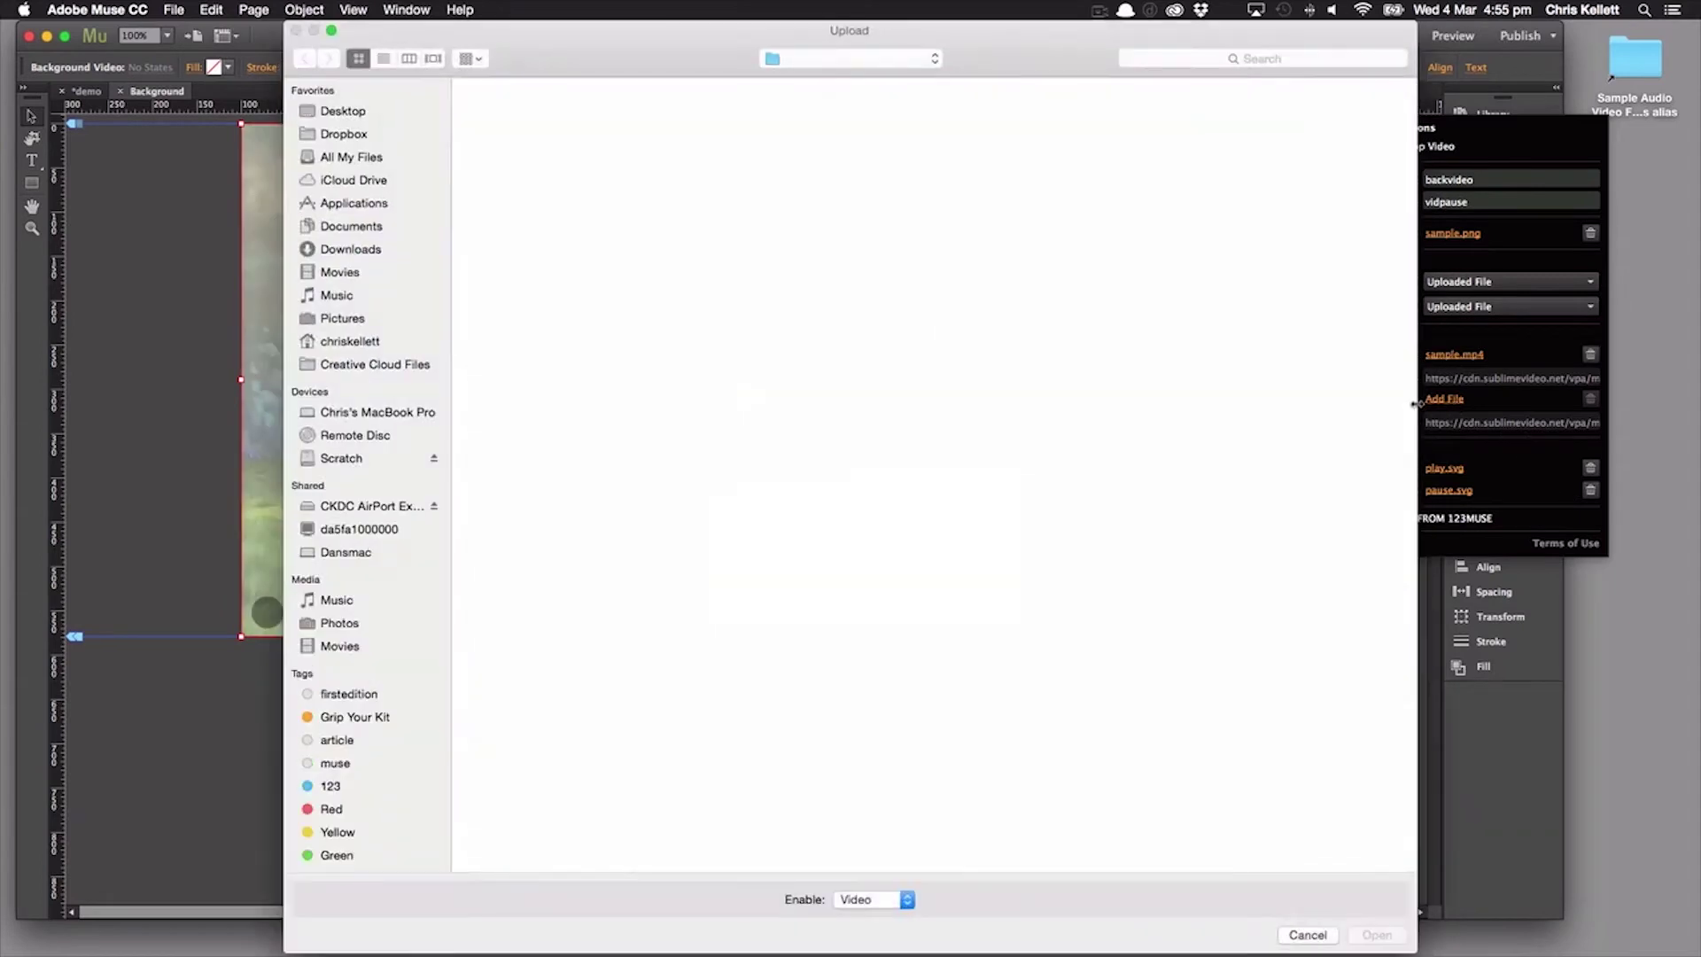
left_click(626, 113)
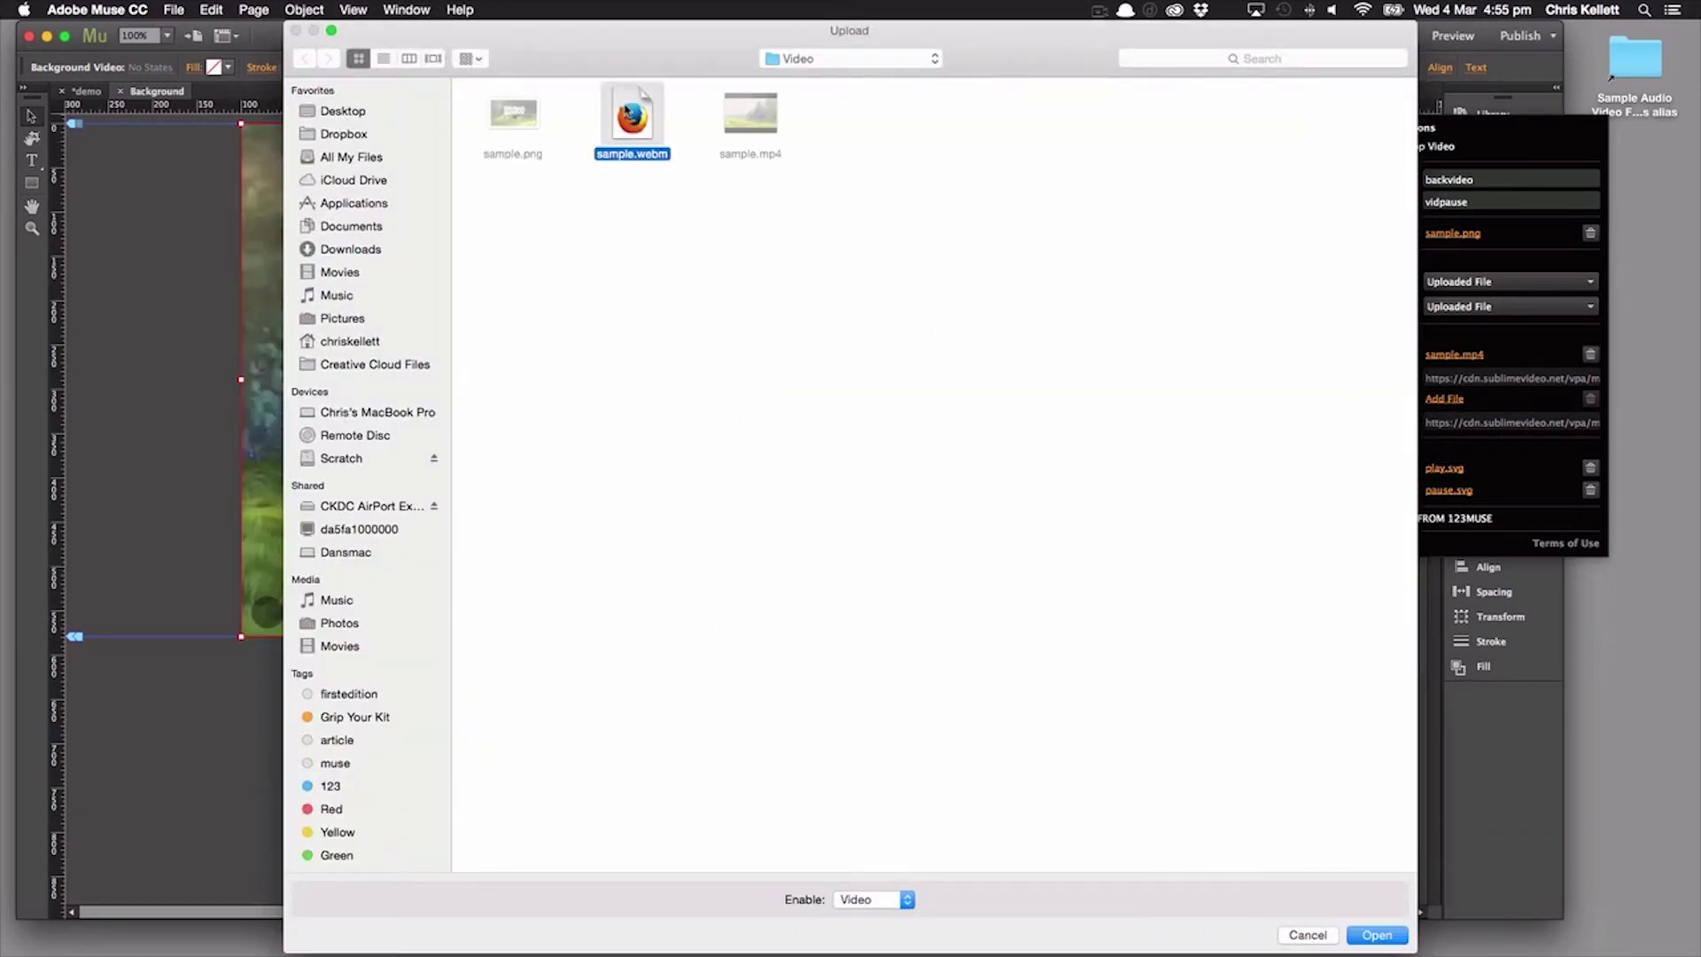
left_click(1376, 935)
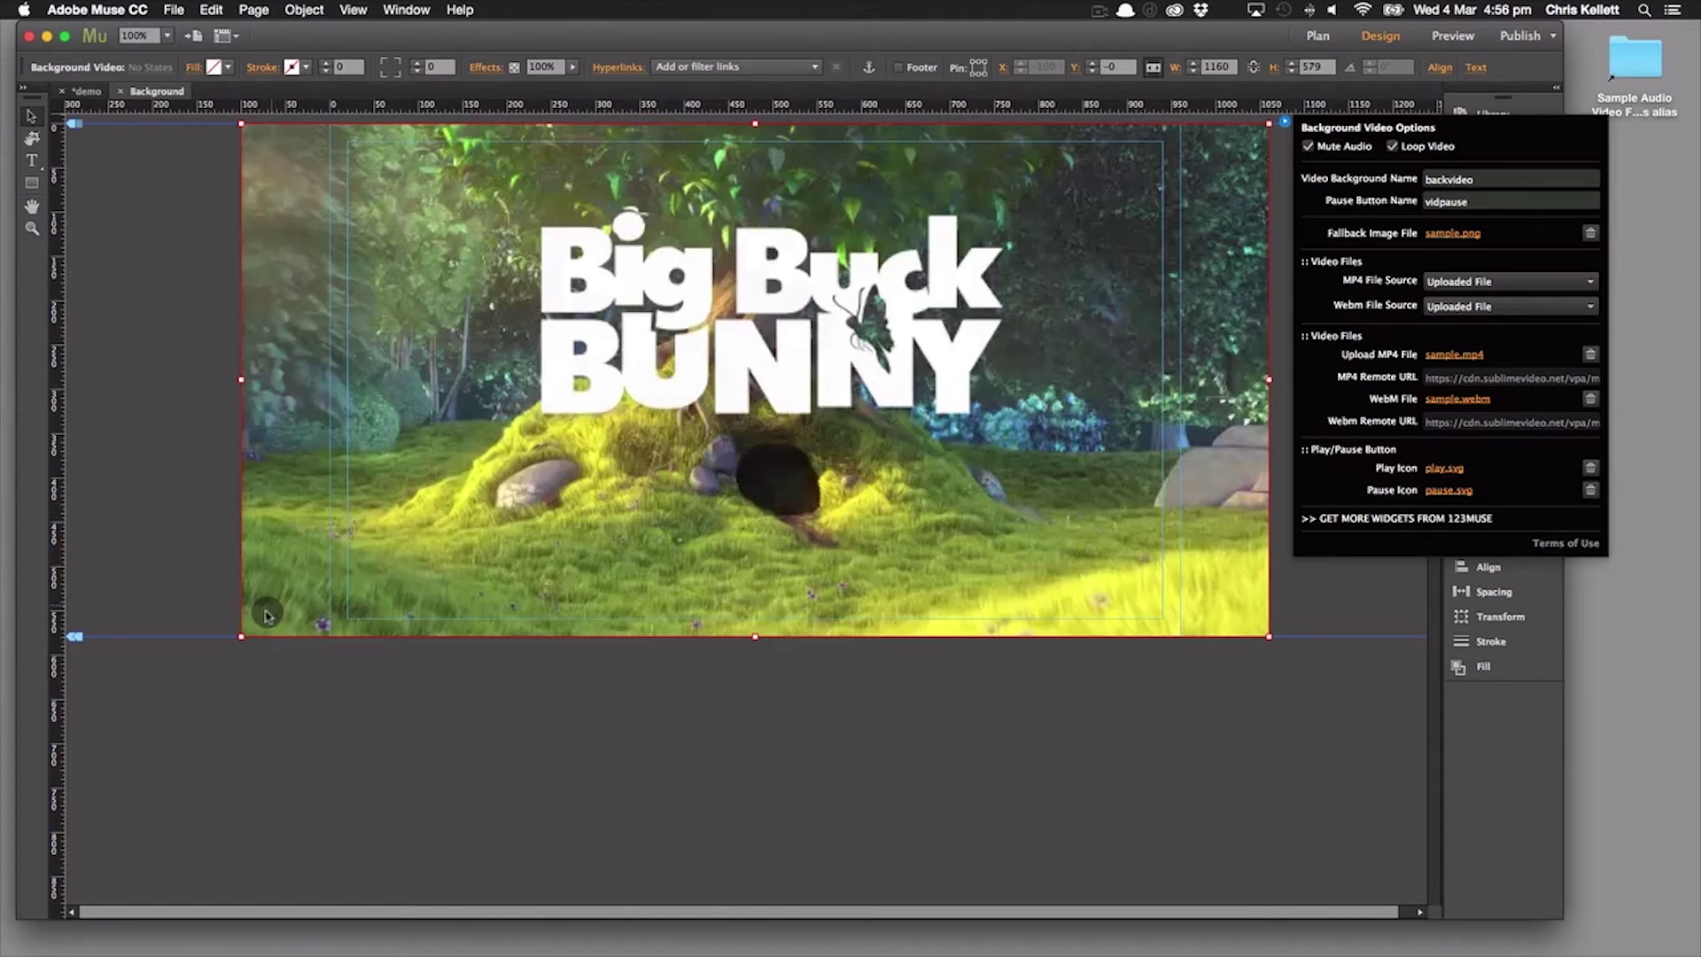
Inspect the play/pause button's states, then reopen the background video widget's options.
left_click(164, 564)
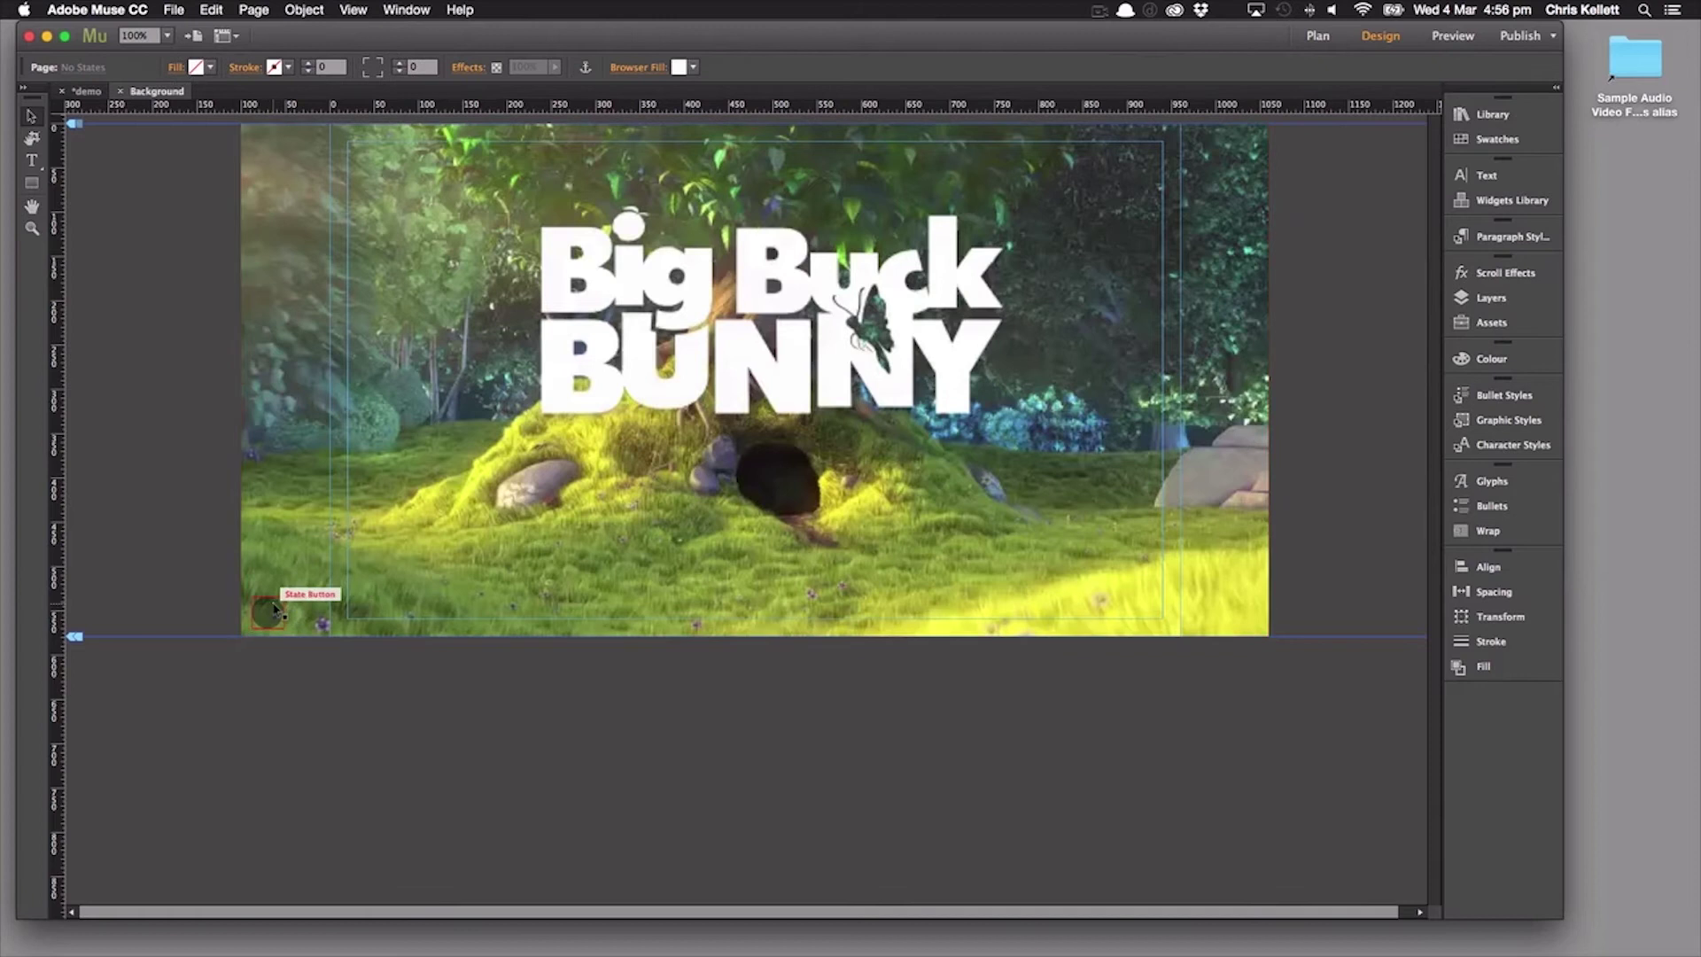
left_click(275, 609)
left_click(116, 67)
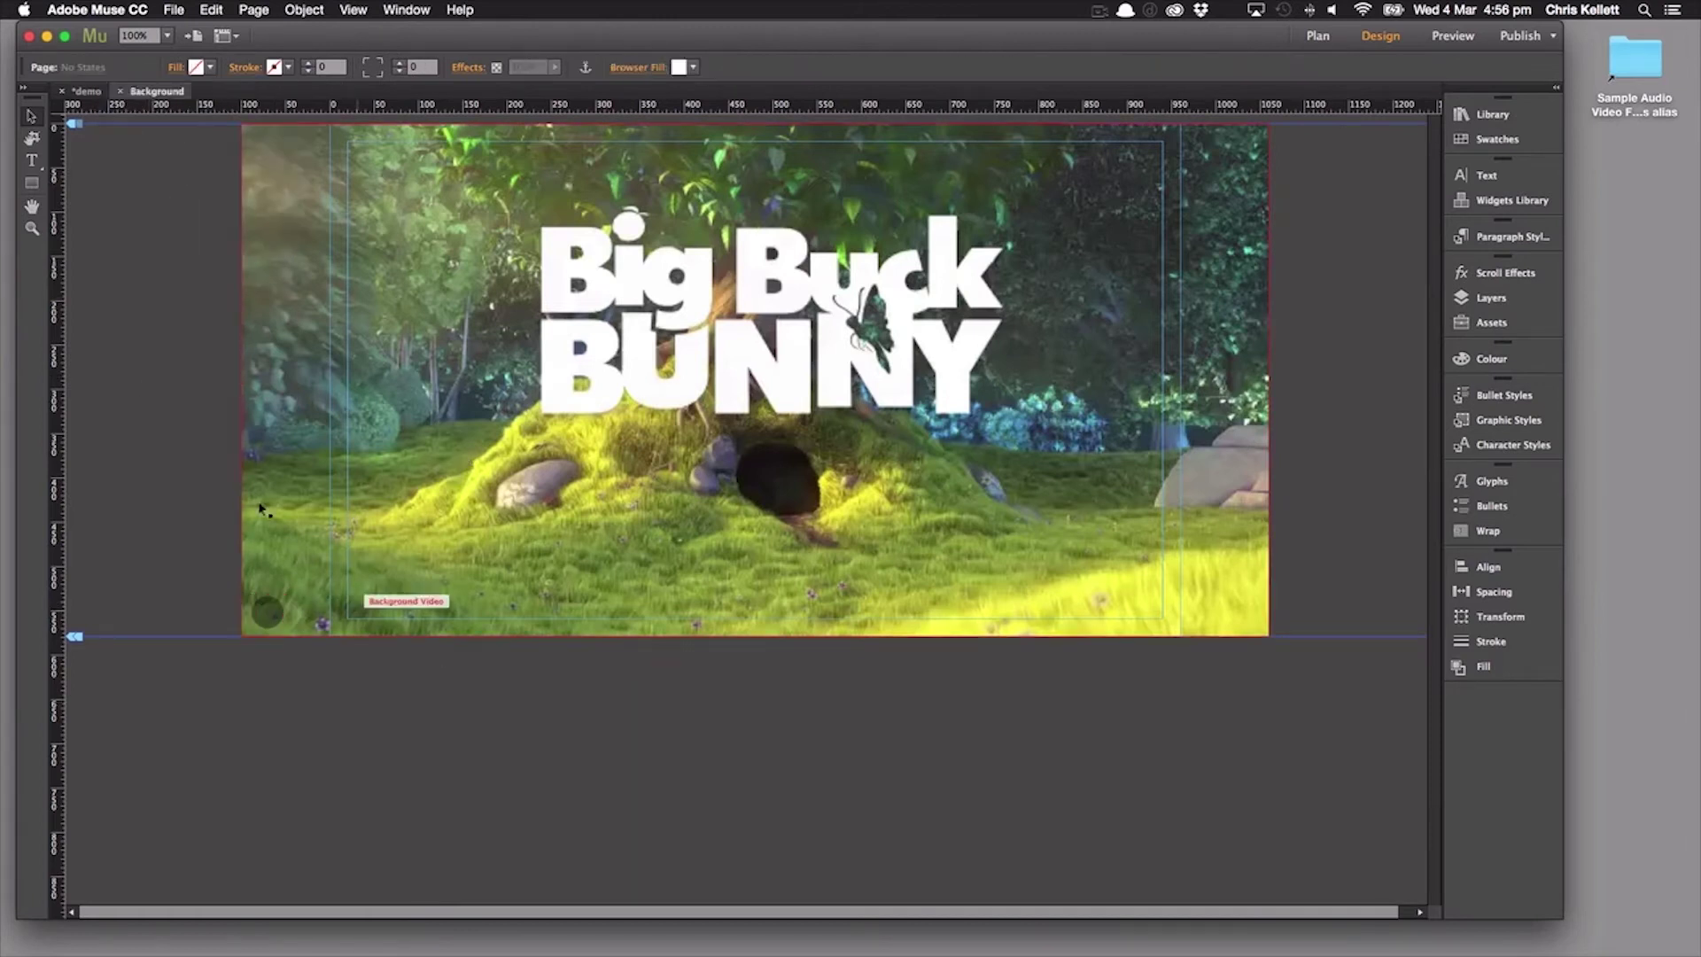
left_click(632, 402)
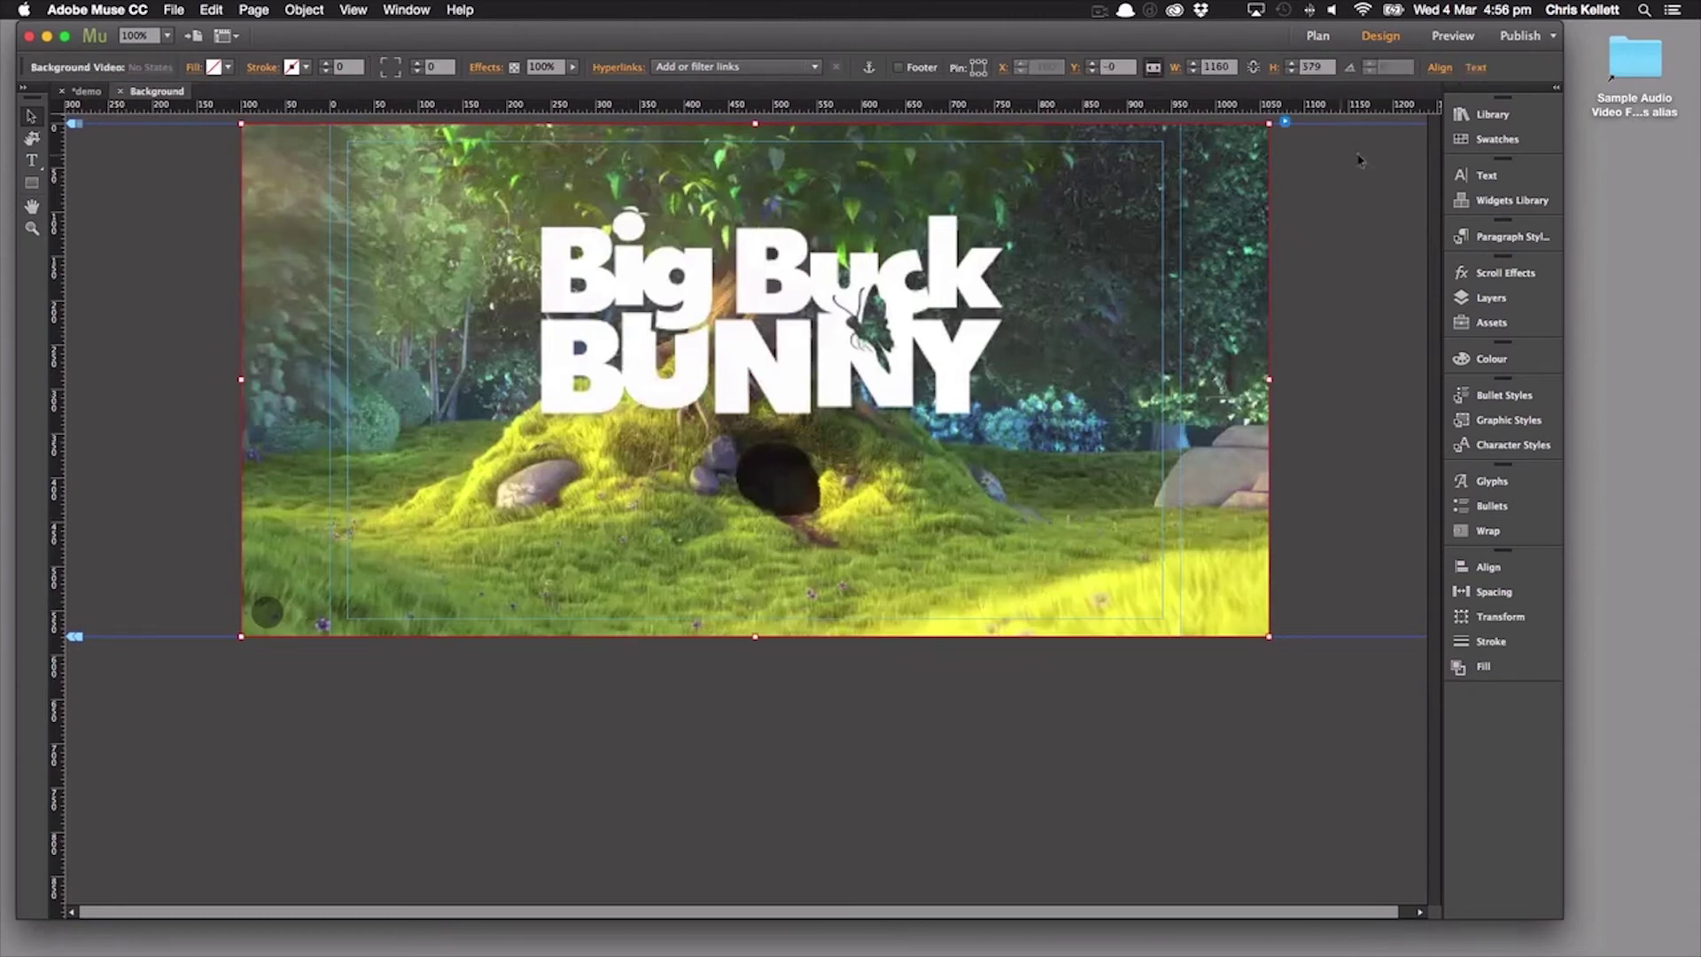
left_click(1282, 122)
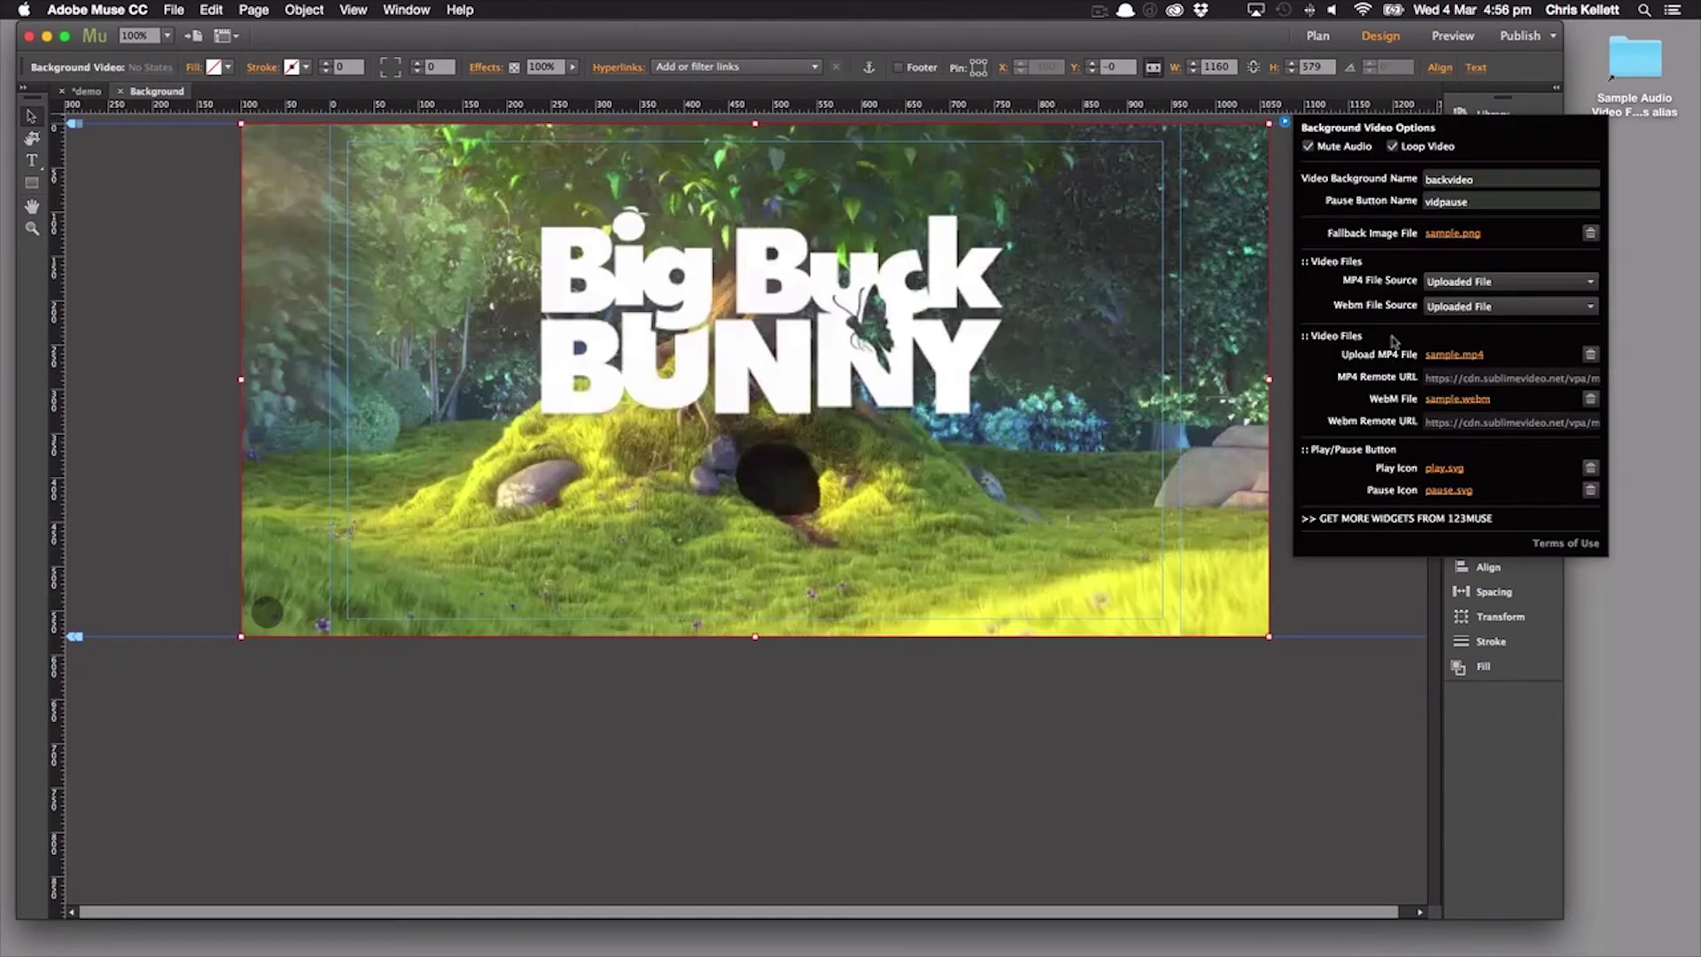
Set play-white.svg from Downloads > Sample Audio Video Files and Icons > Icons as the play icon.
left_click(1445, 469)
left_click(823, 61)
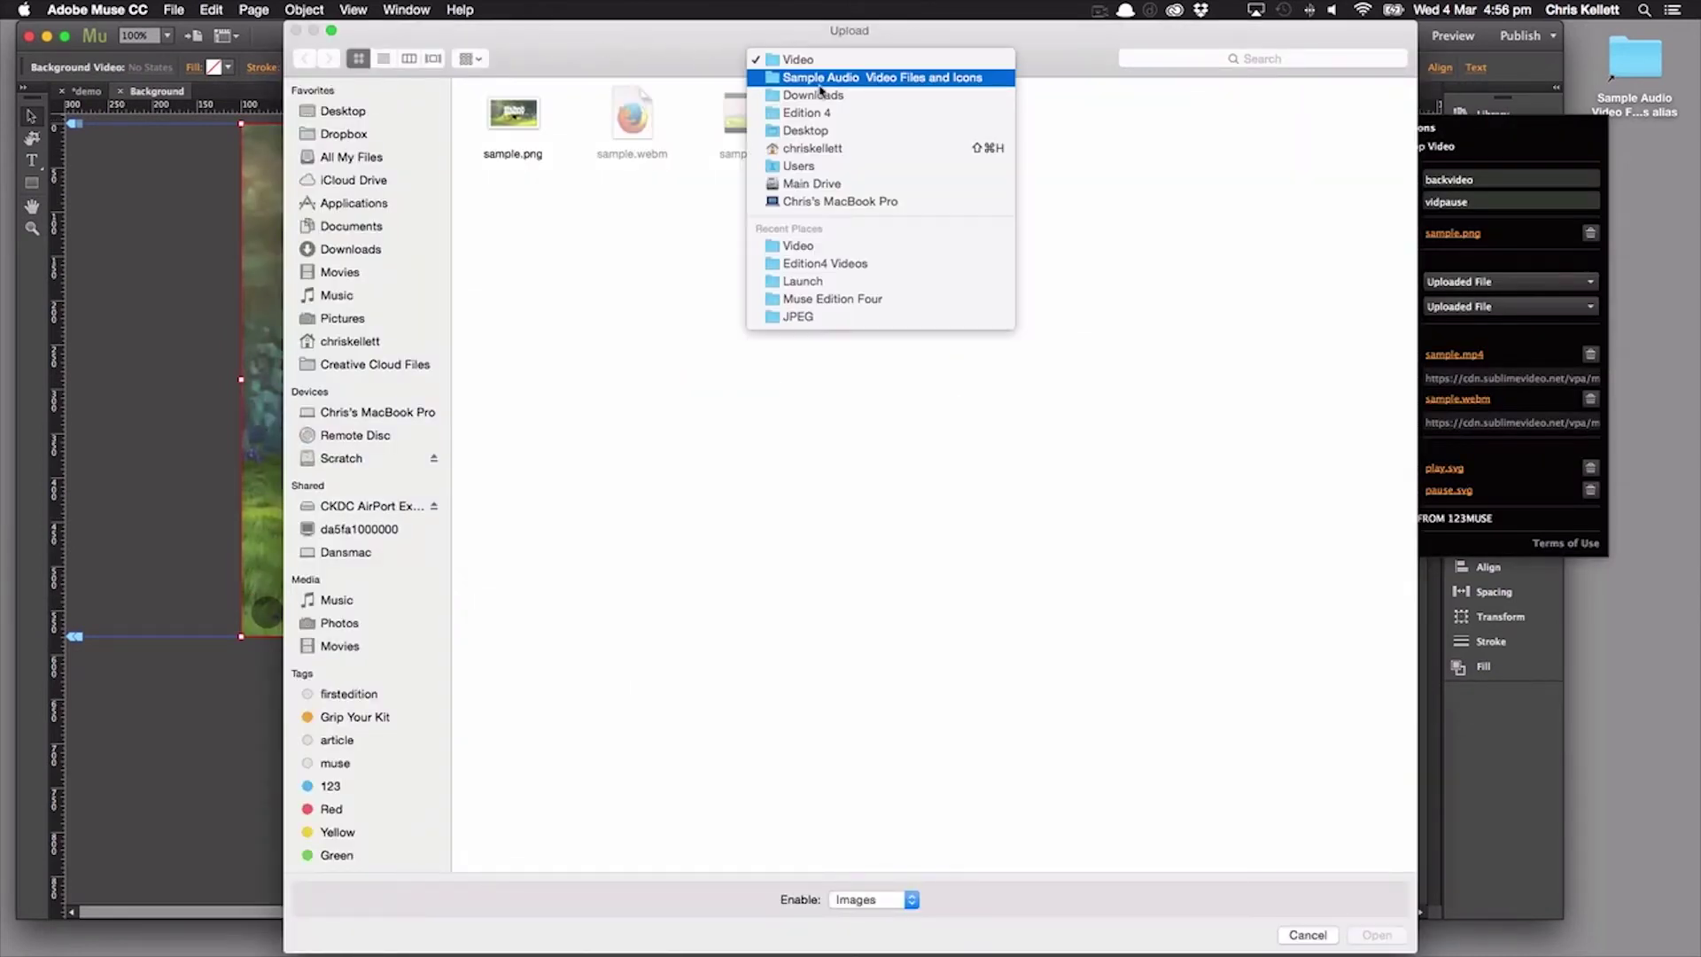
left_click(819, 76)
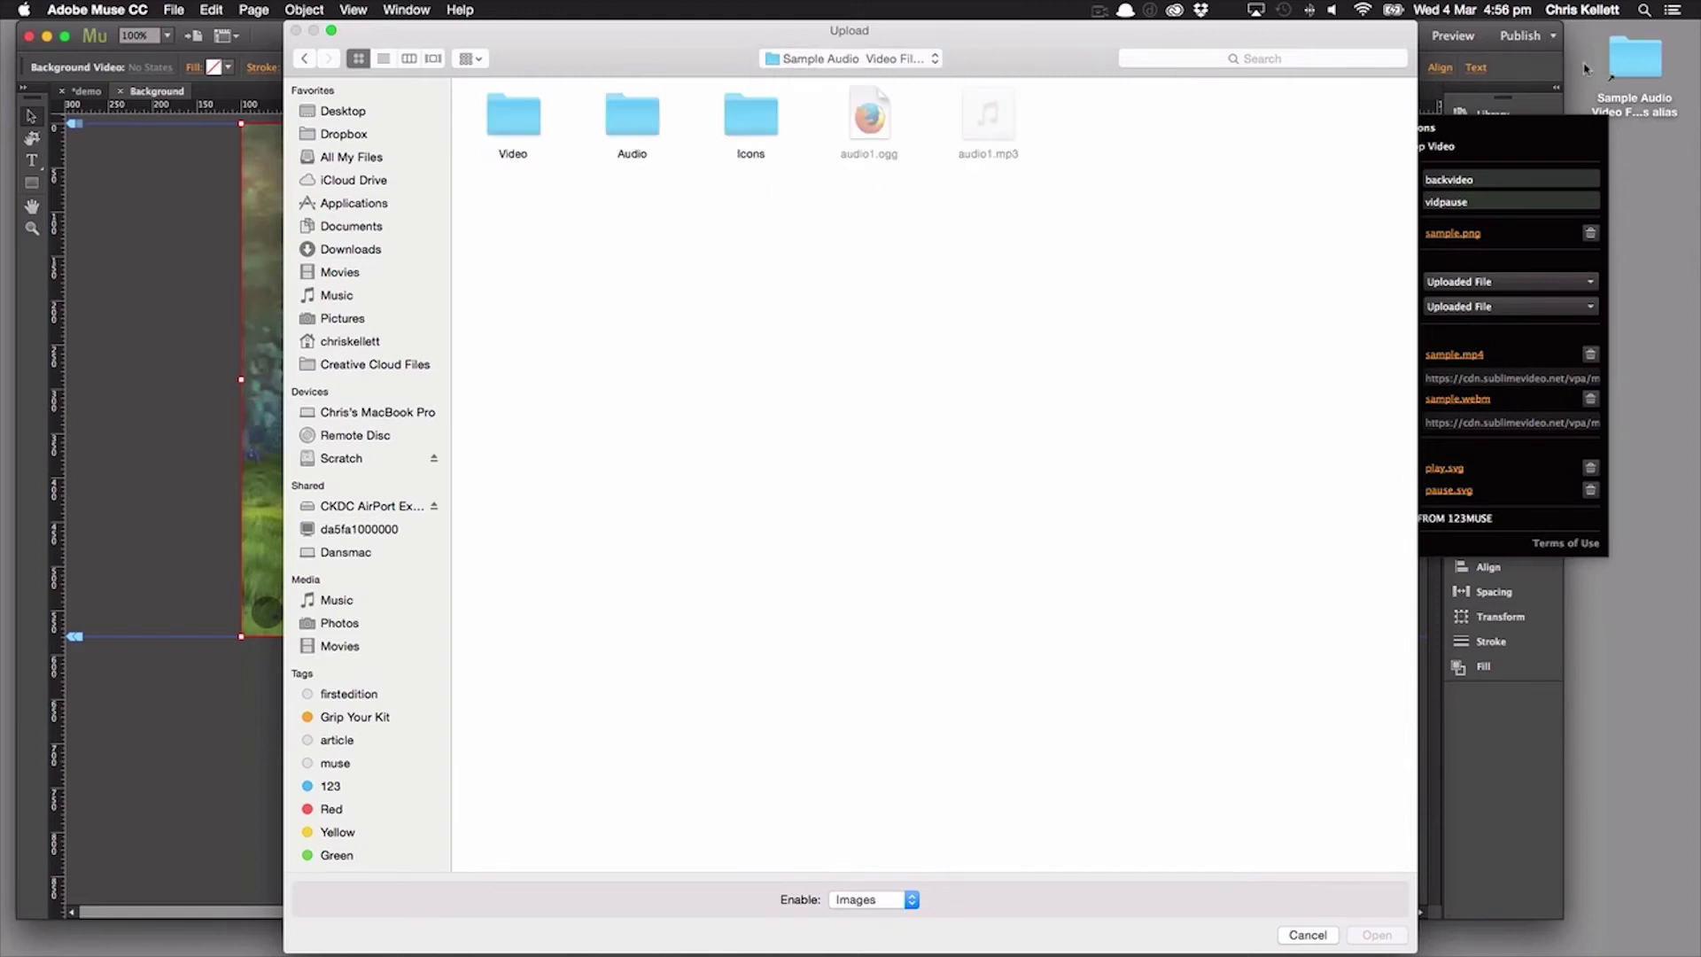
left_click(875, 57)
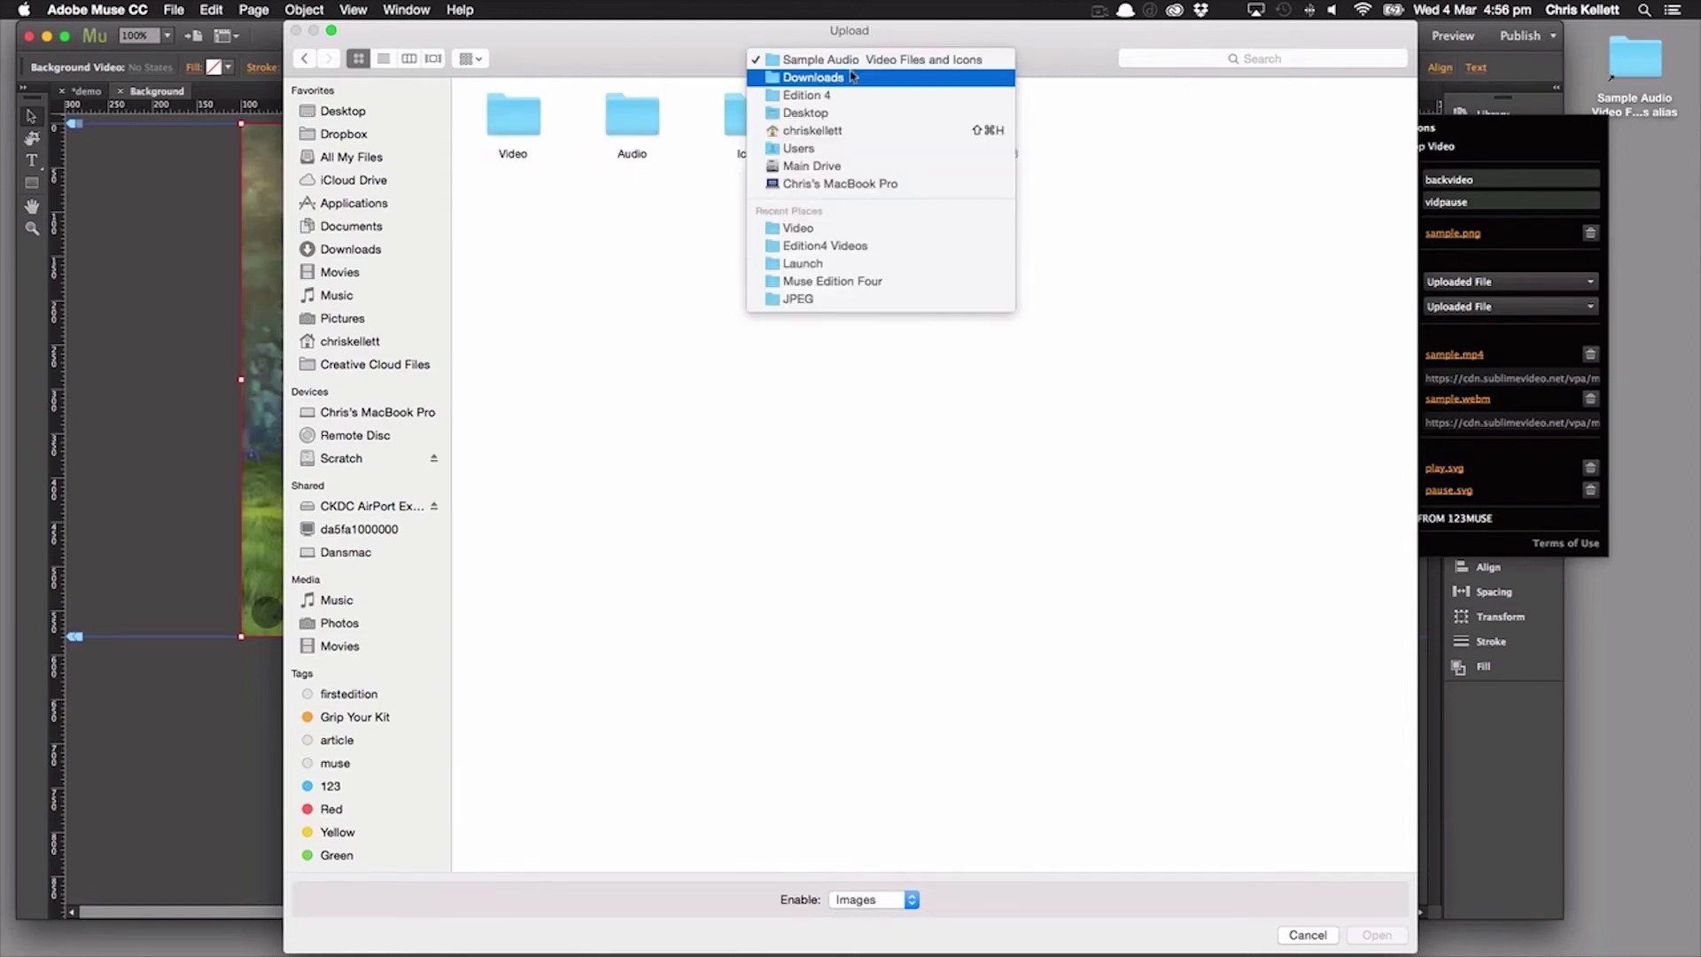
left_click(849, 77)
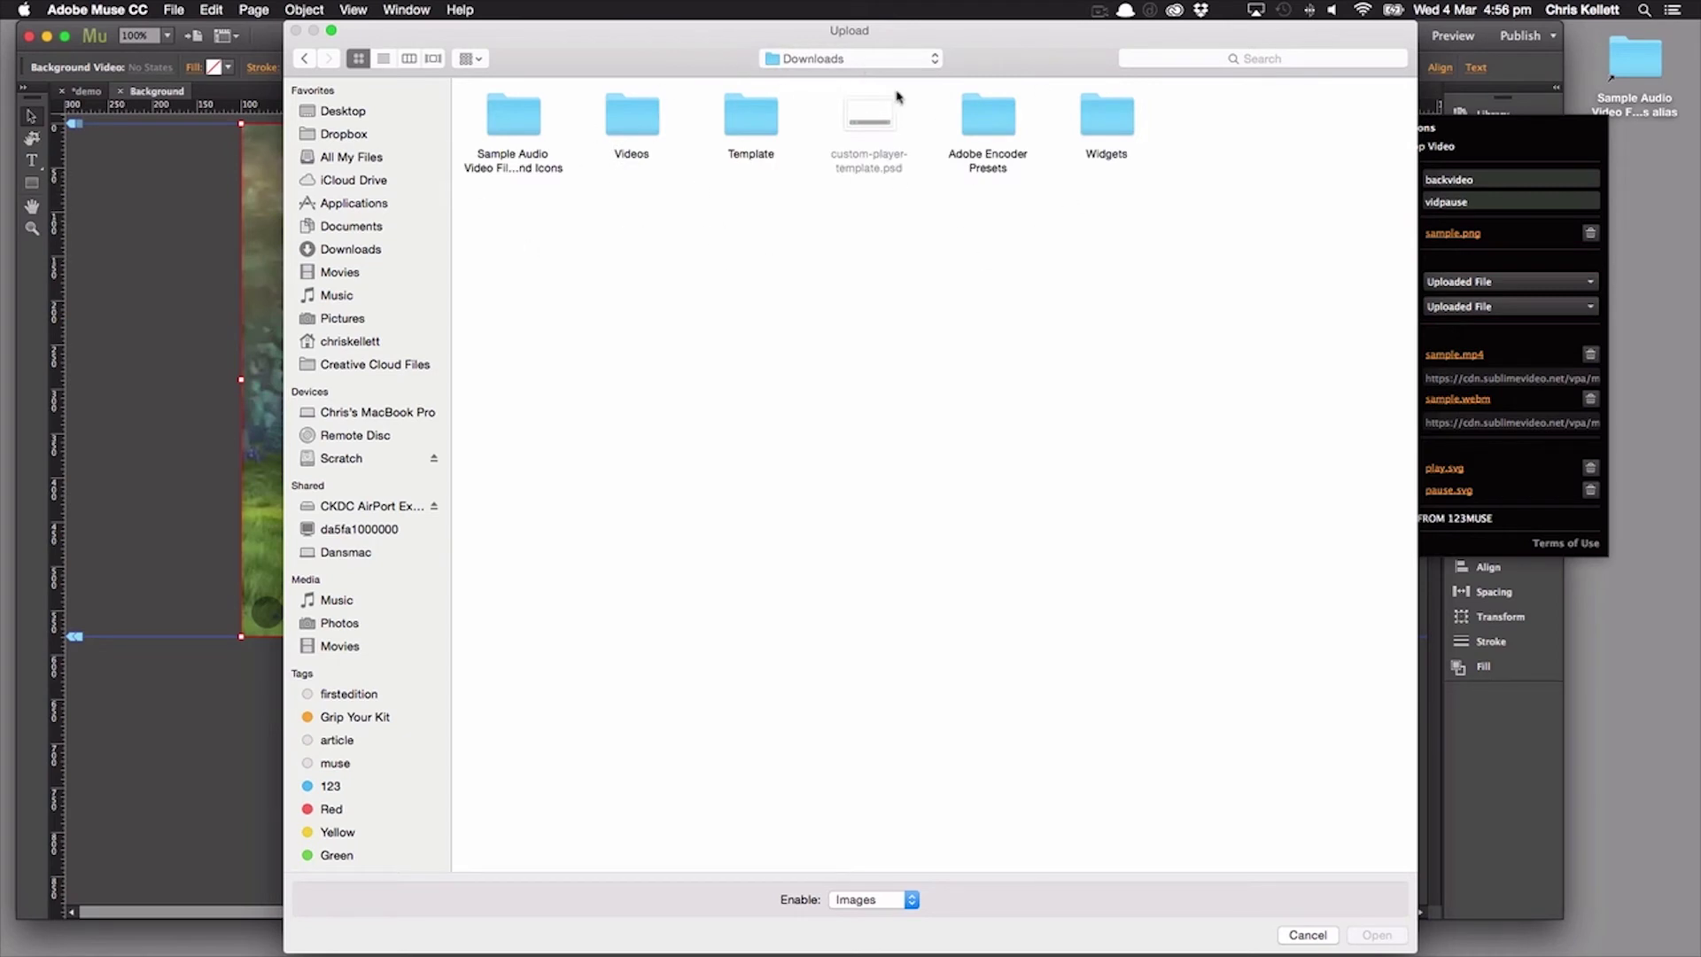
left_click(879, 60)
left_click(631, 245)
double_click(511, 122)
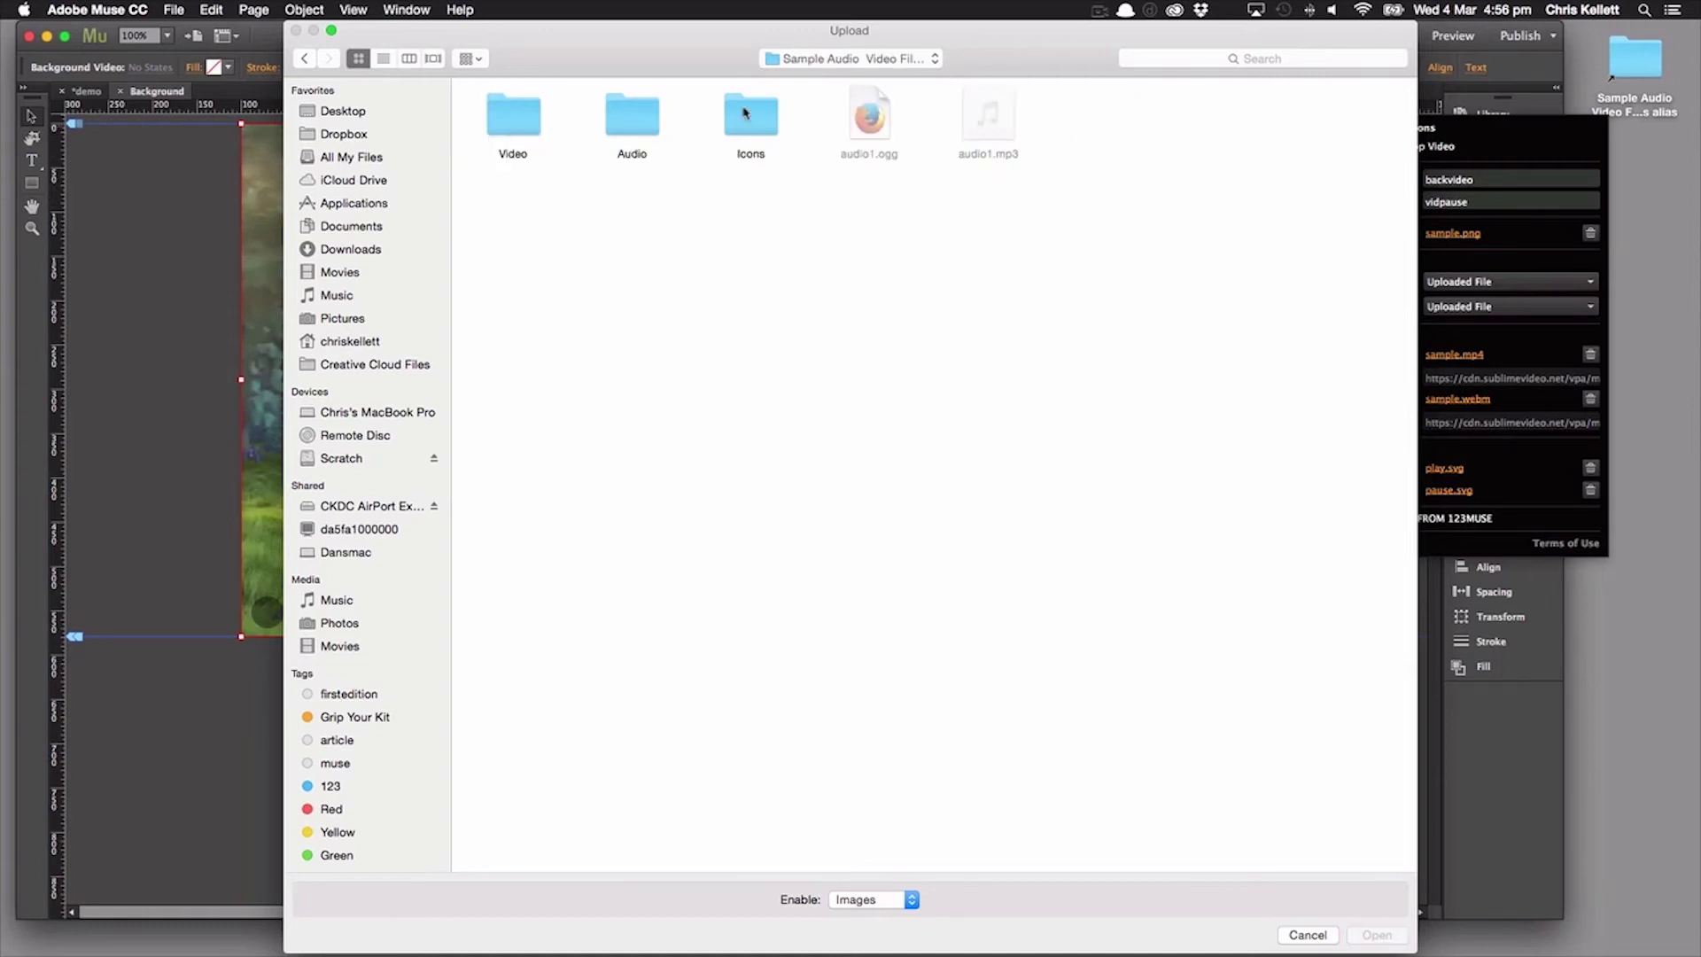
double_click(749, 124)
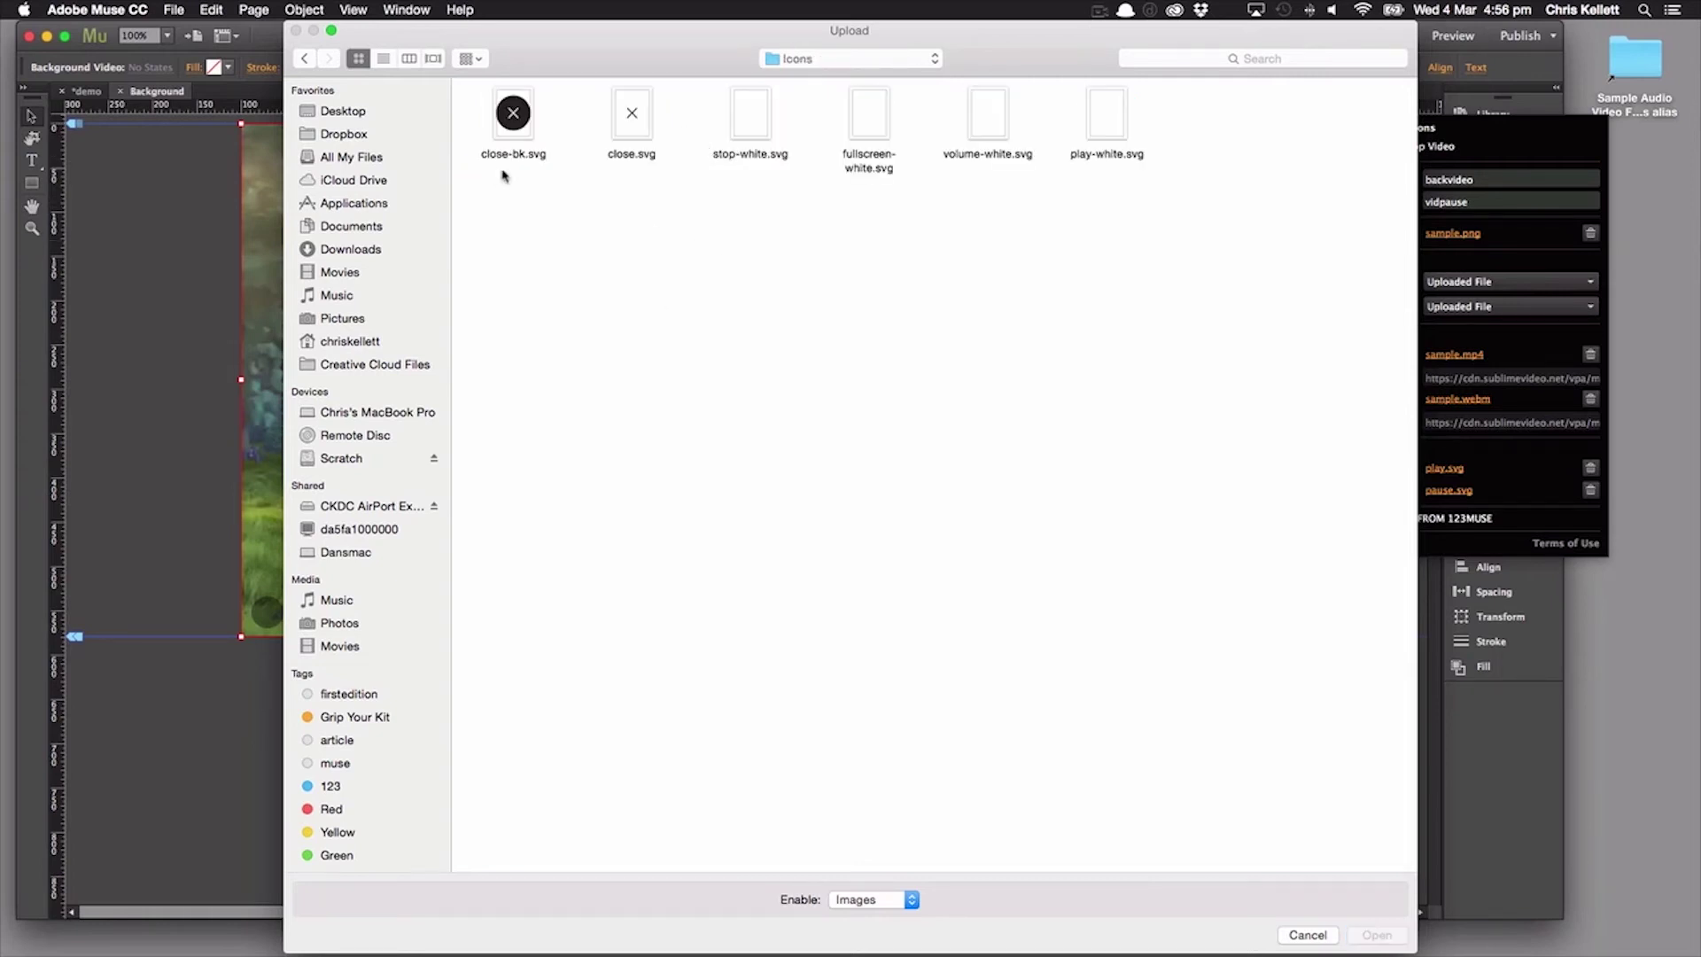
left_click(1115, 115)
left_click(1376, 935)
Set stop-white.svg as the pause icon and preview the page.
left_click(747, 131)
left_click(1355, 938)
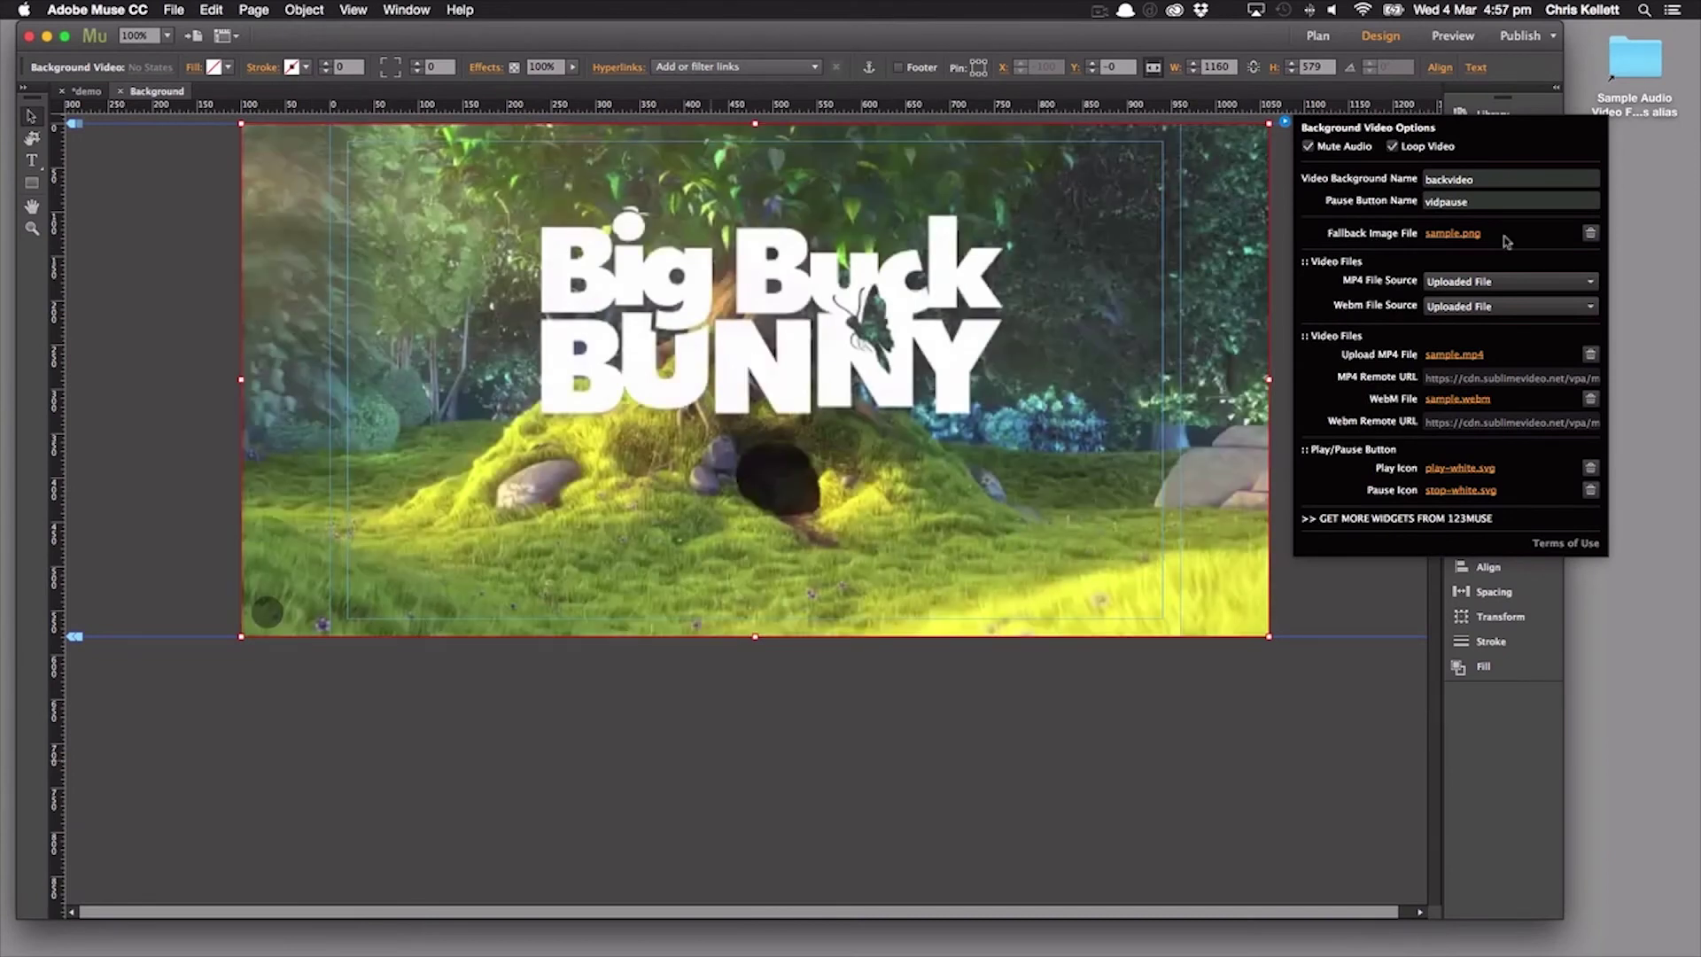
left_click(1453, 35)
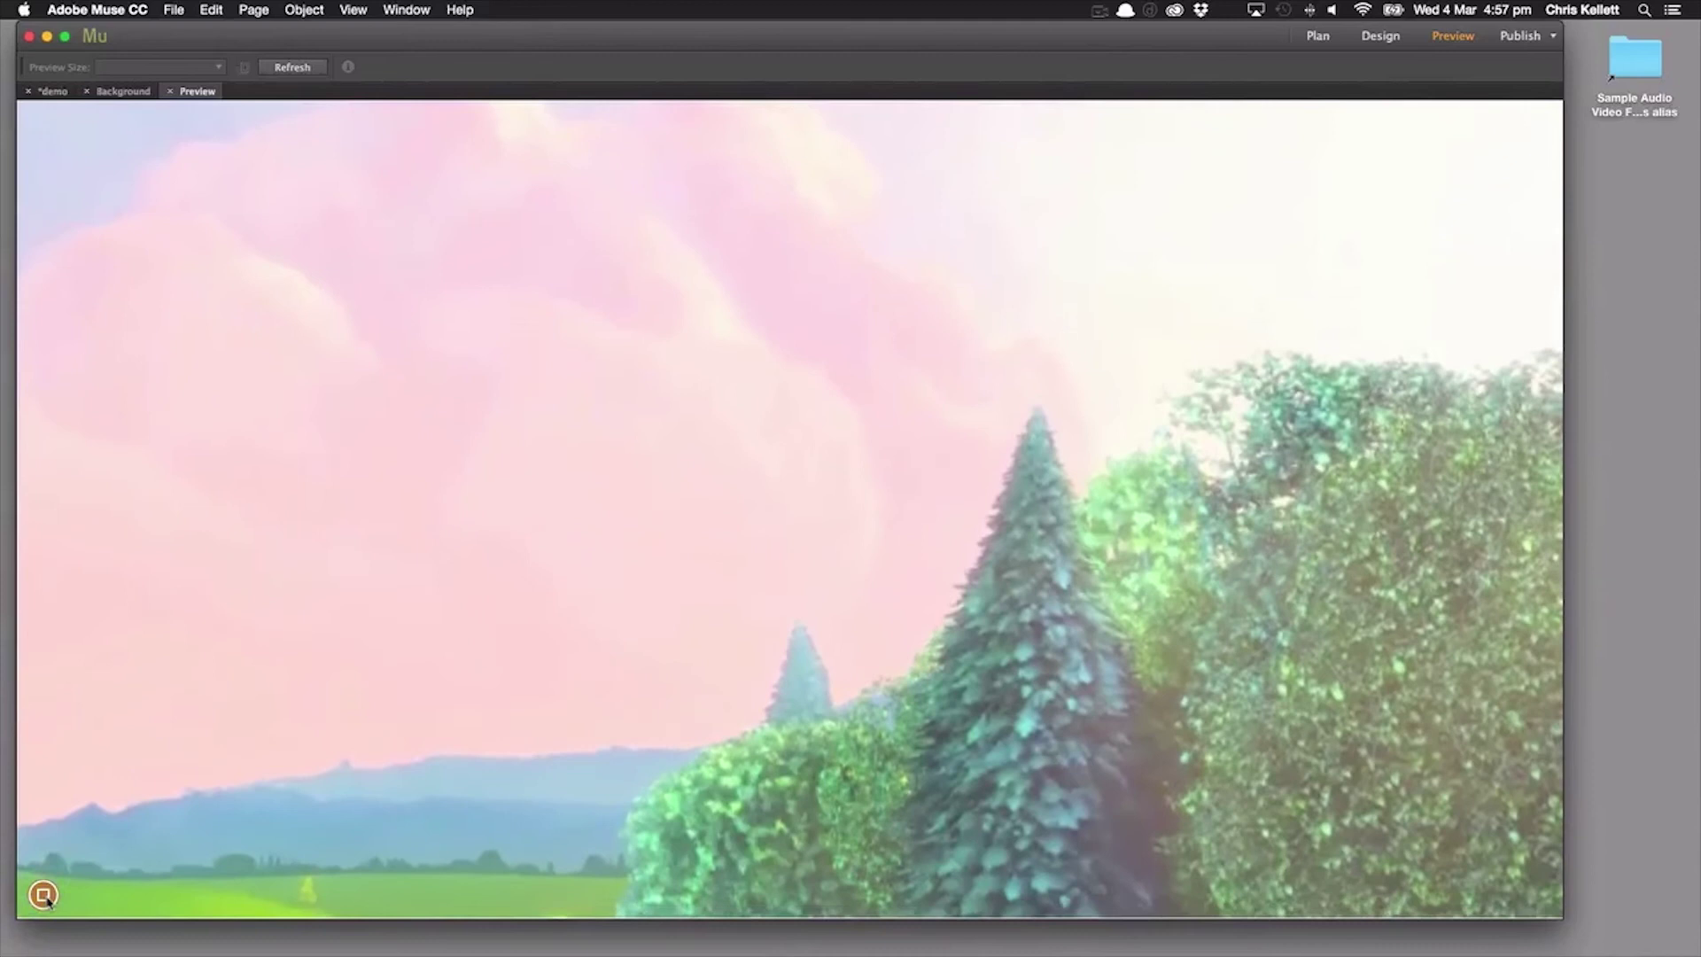
Pause and resume the background video twice with the bottom-left button, then return to Design.
left_click(44, 896)
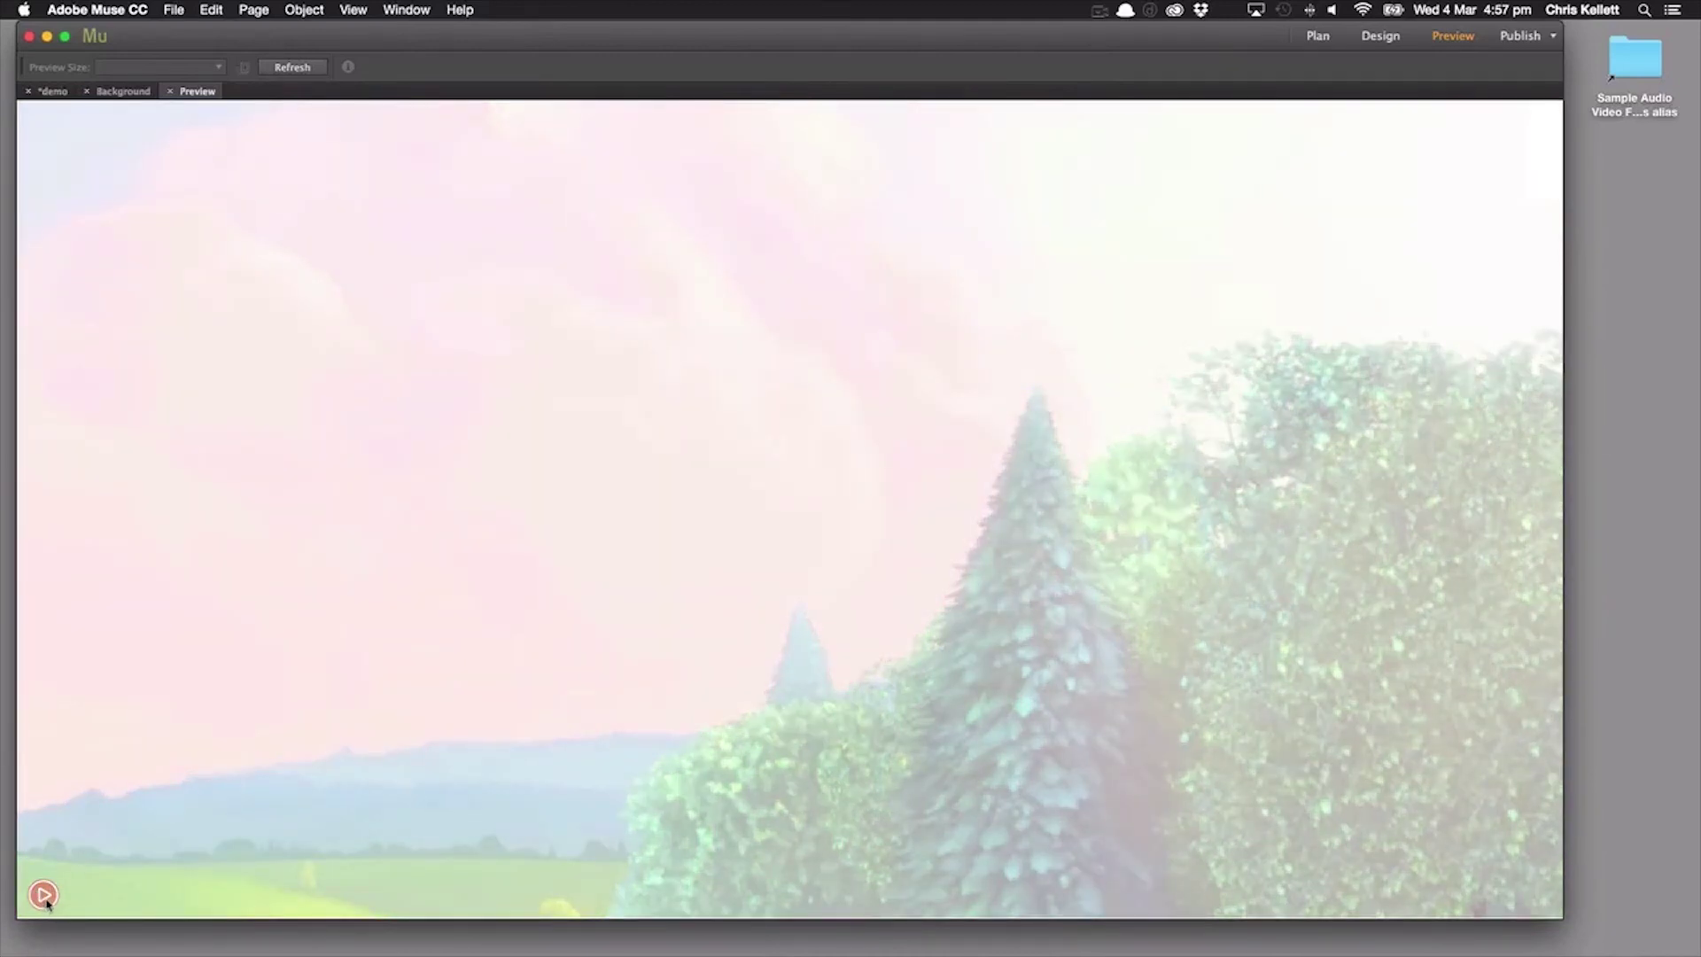
left_click(44, 896)
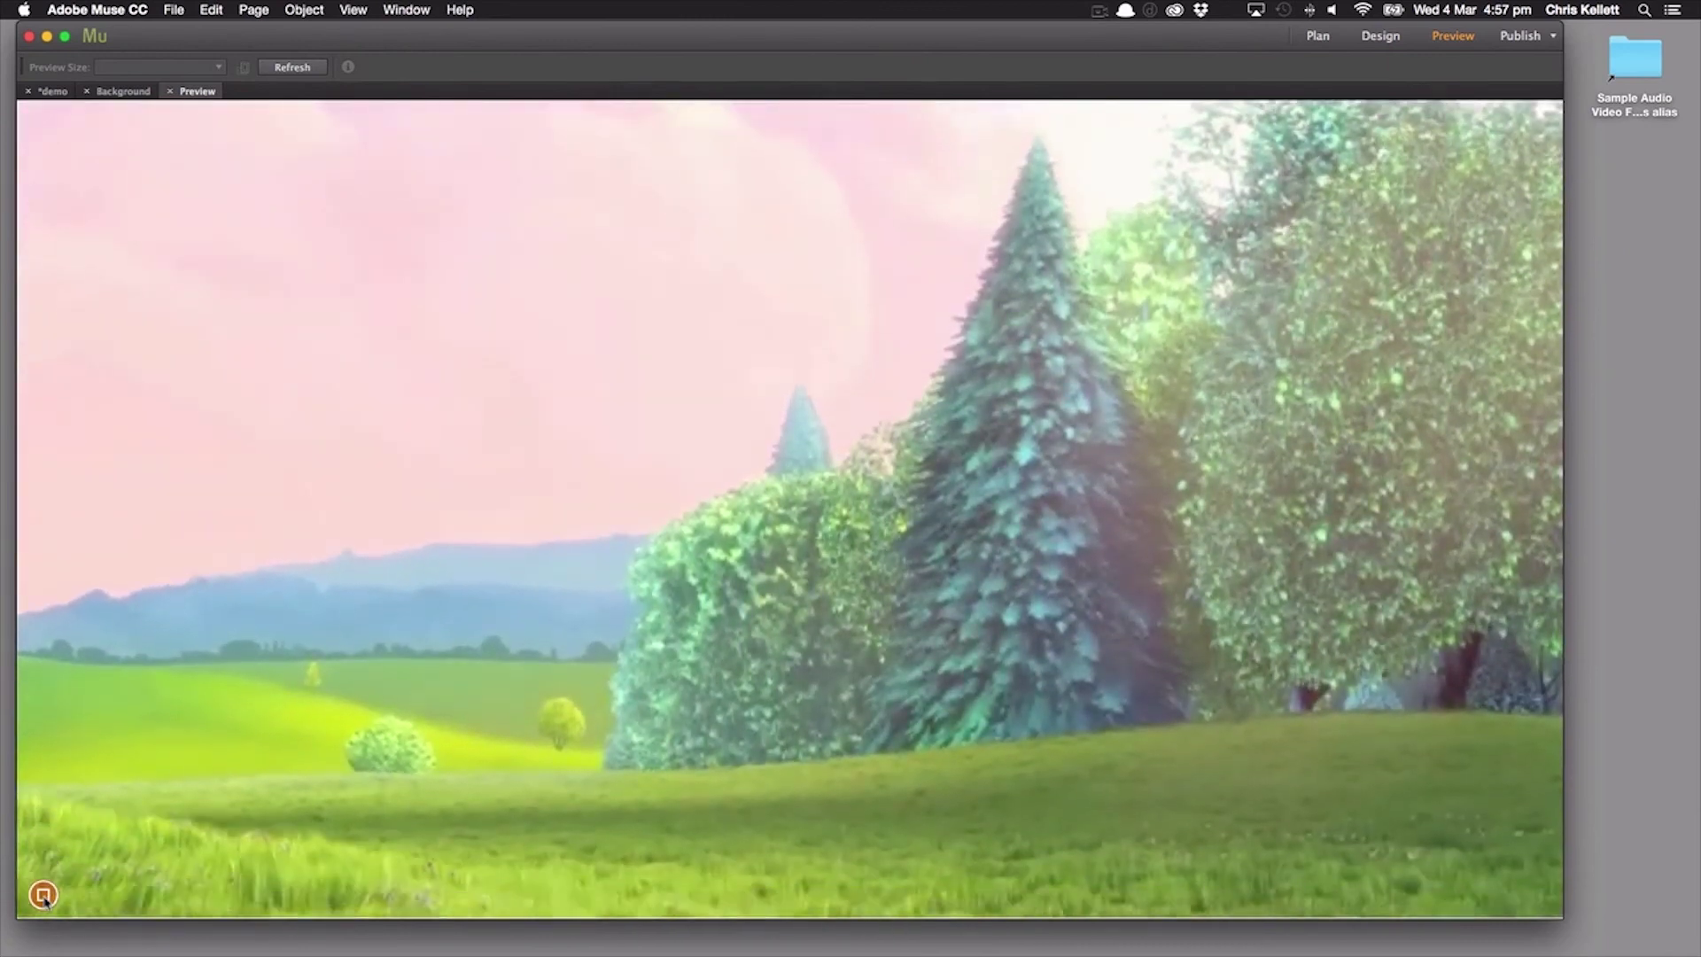
left_click(44, 897)
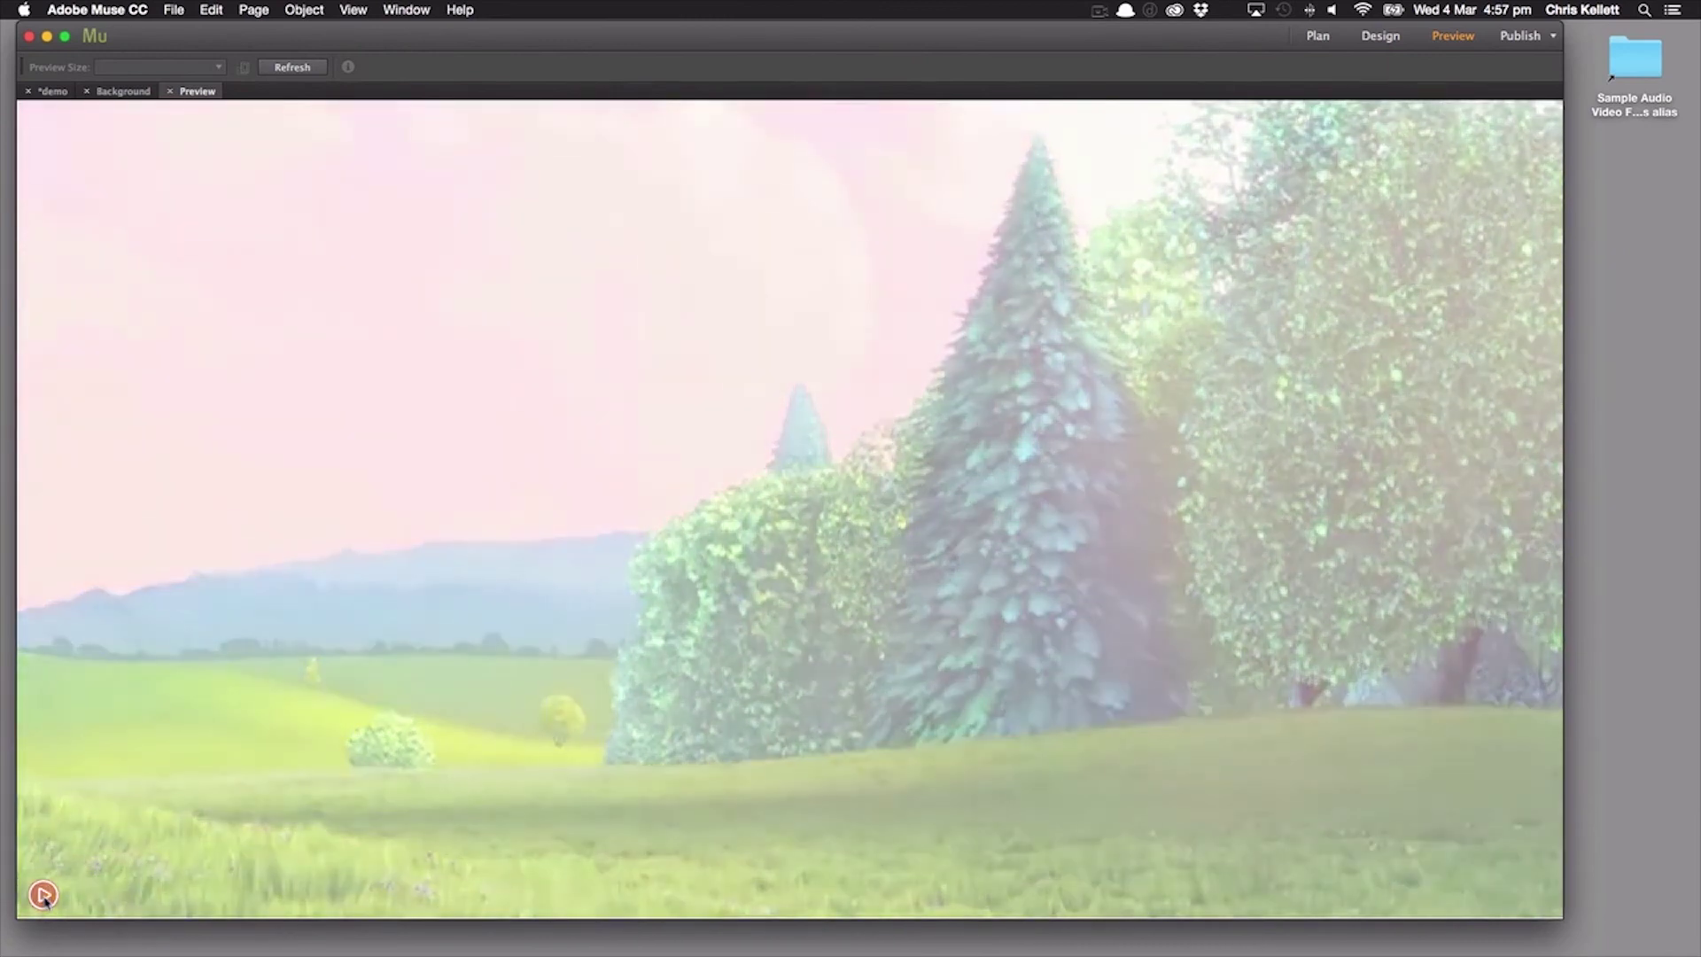
left_click(45, 896)
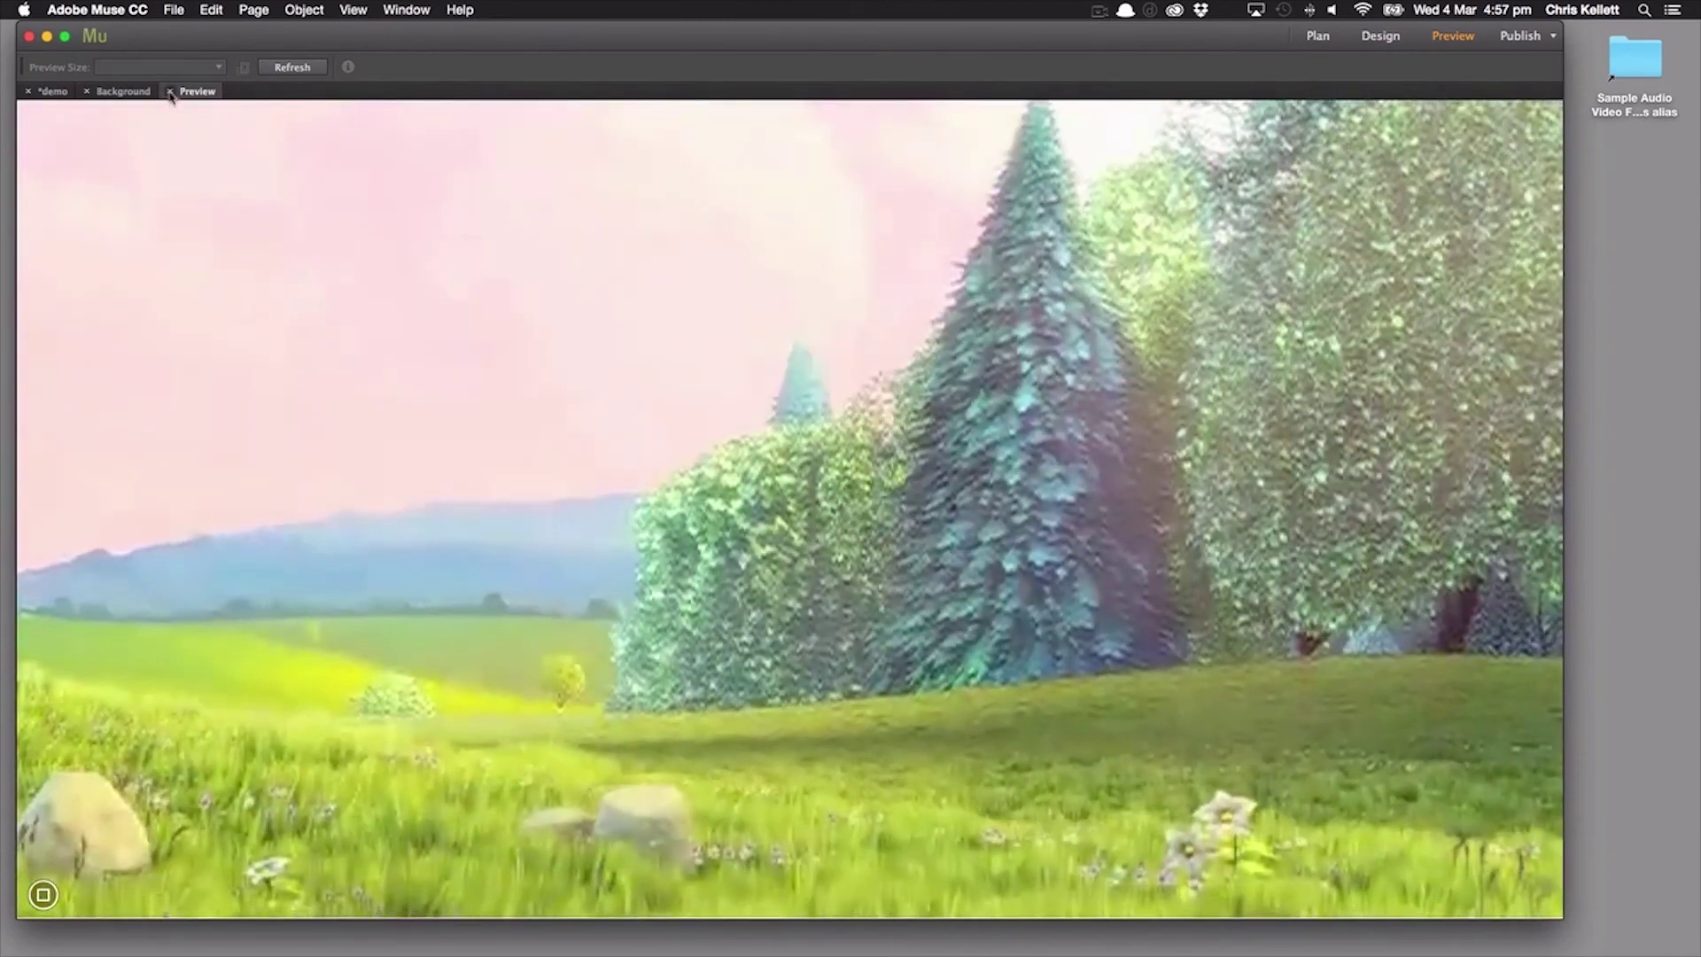
left_click(170, 91)
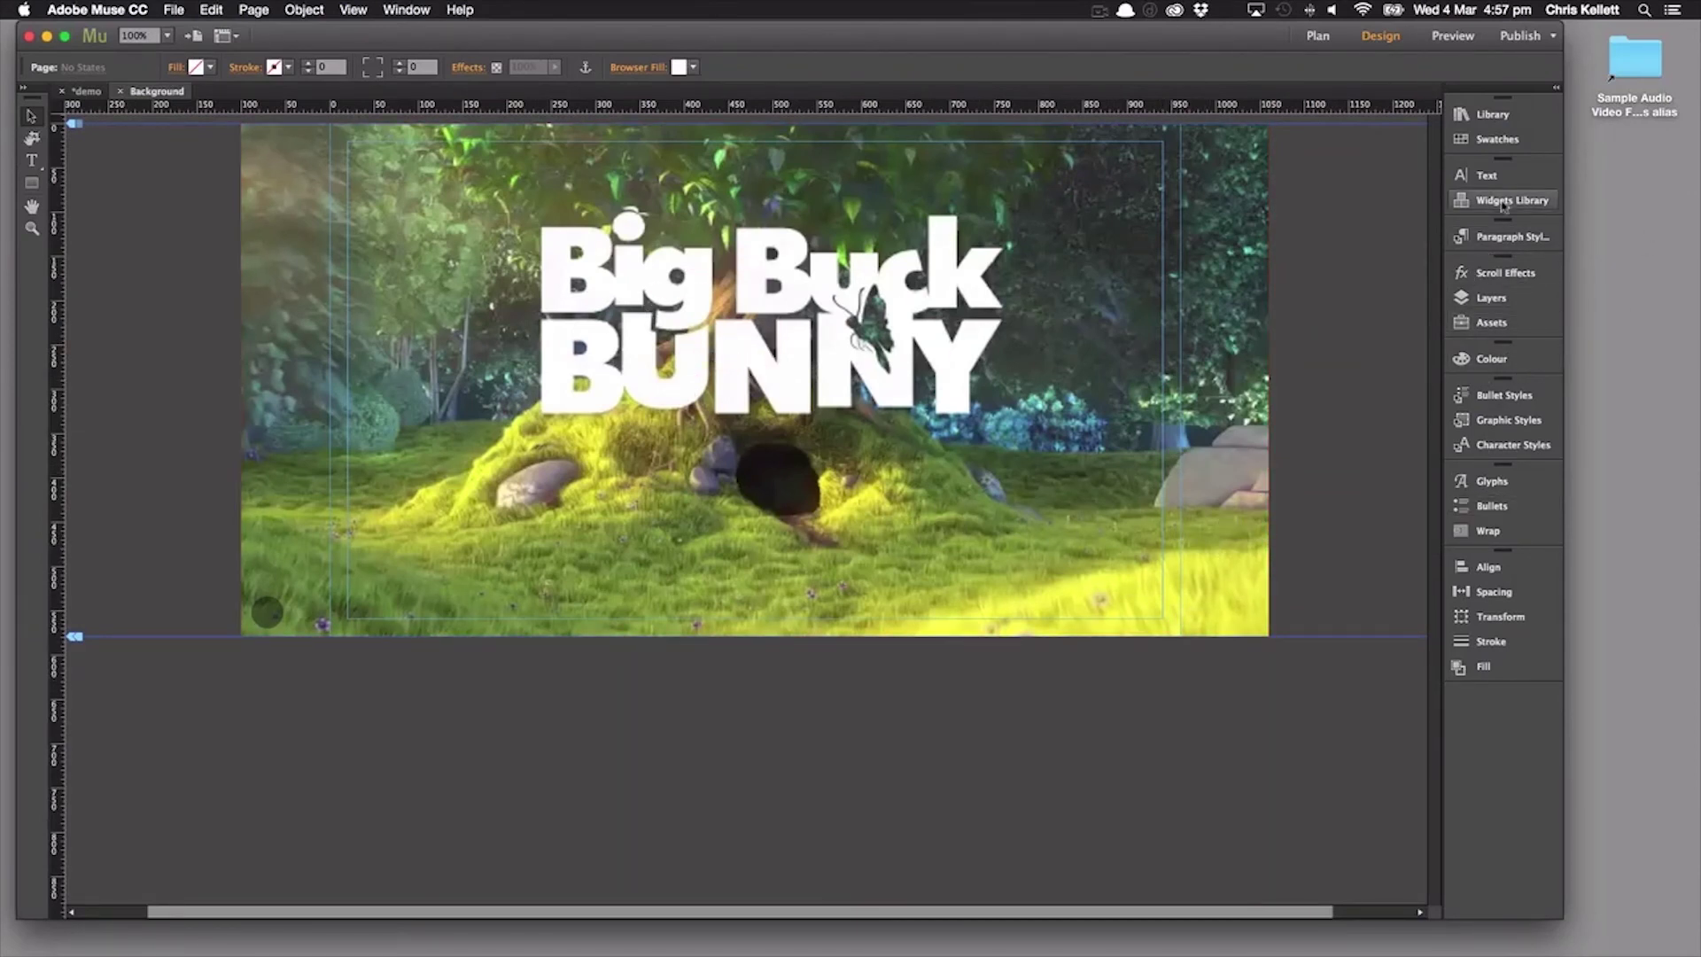
Drag the 'content' item from the Library's Players folder onto the page over the video.
left_click(1490, 114)
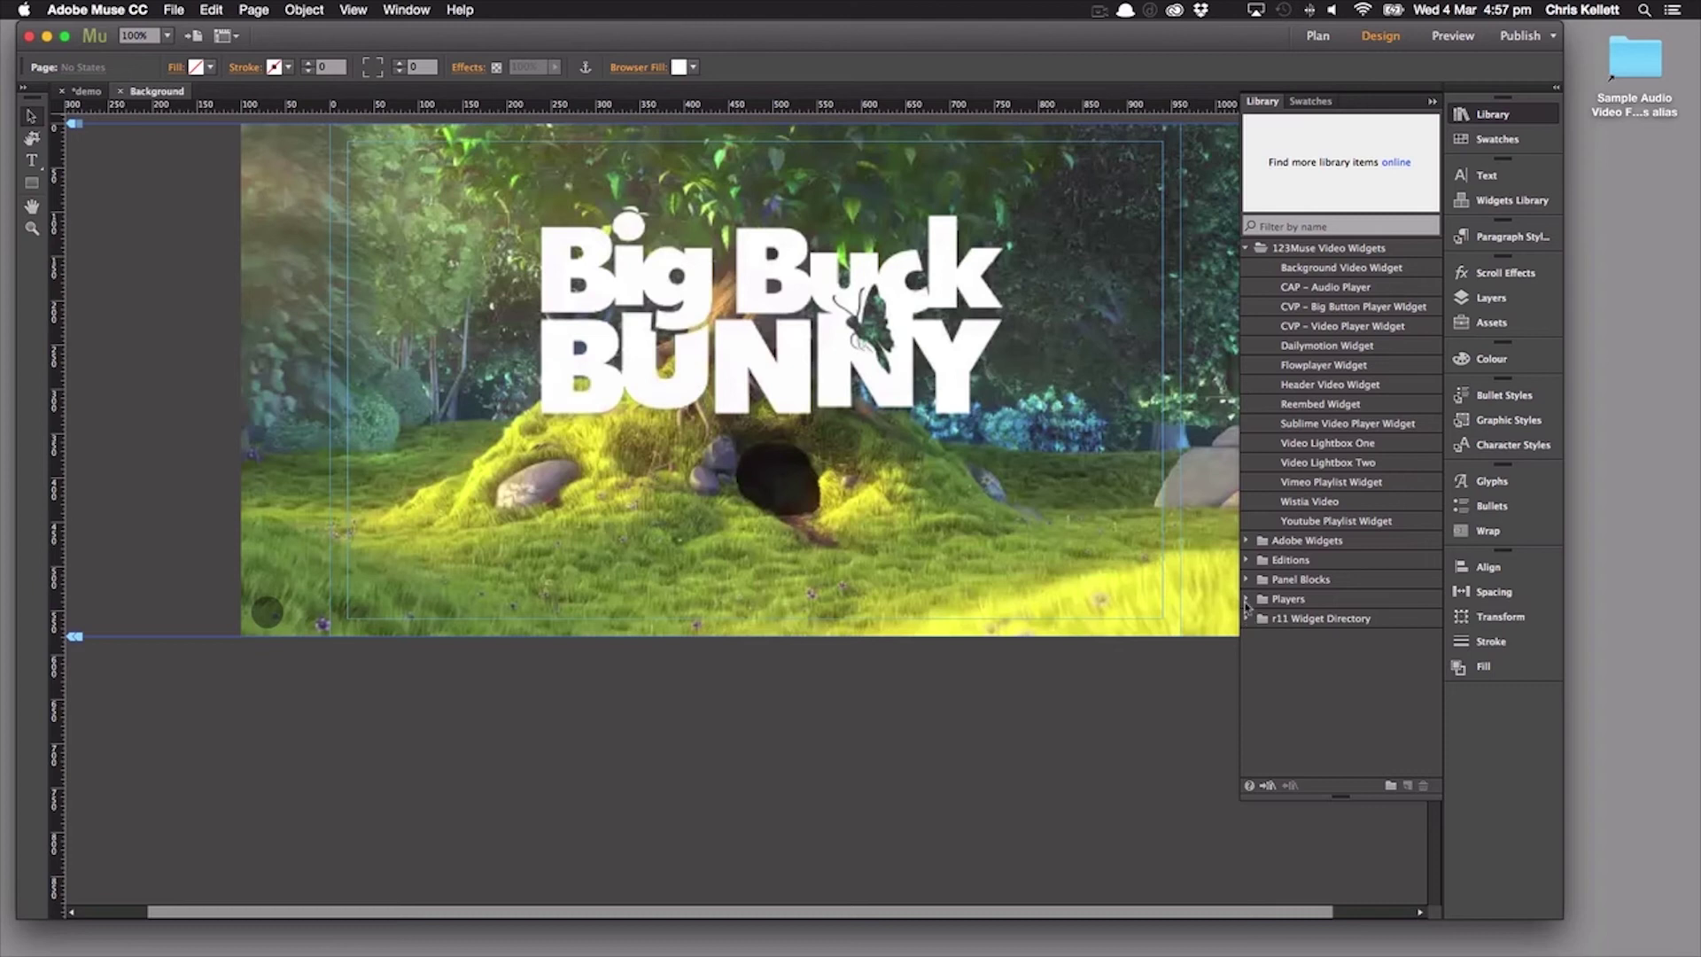
left_click(1245, 598)
left_click(1299, 698)
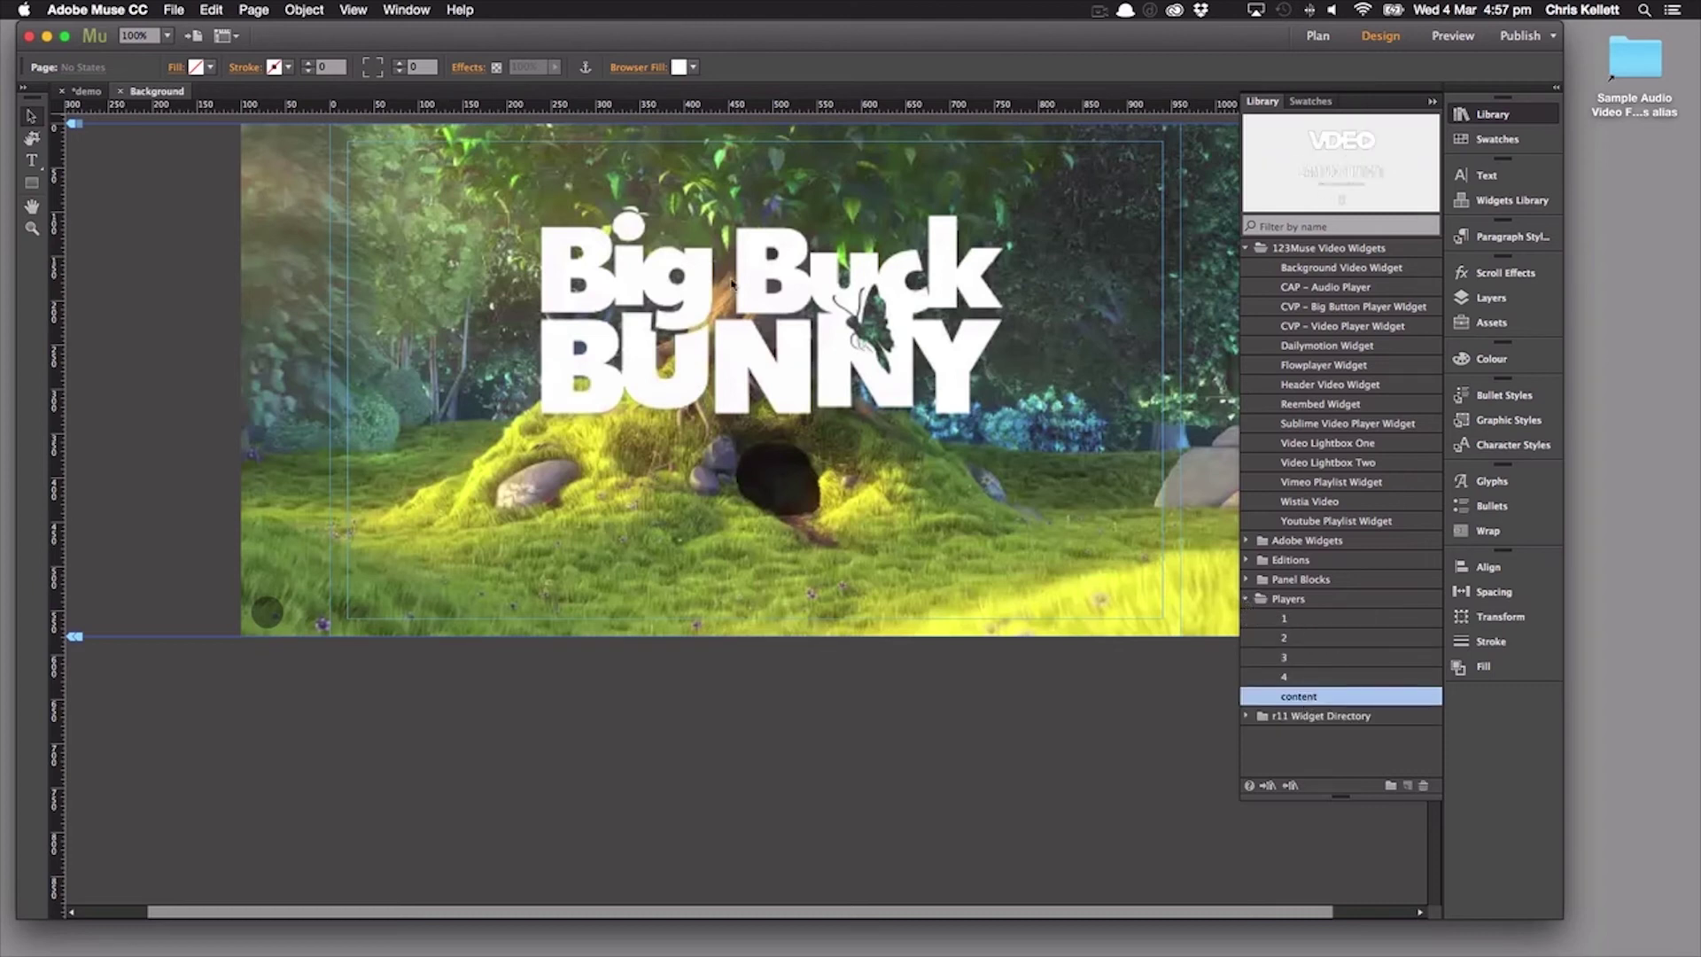
left_click_drag(706, 362, 708, 365)
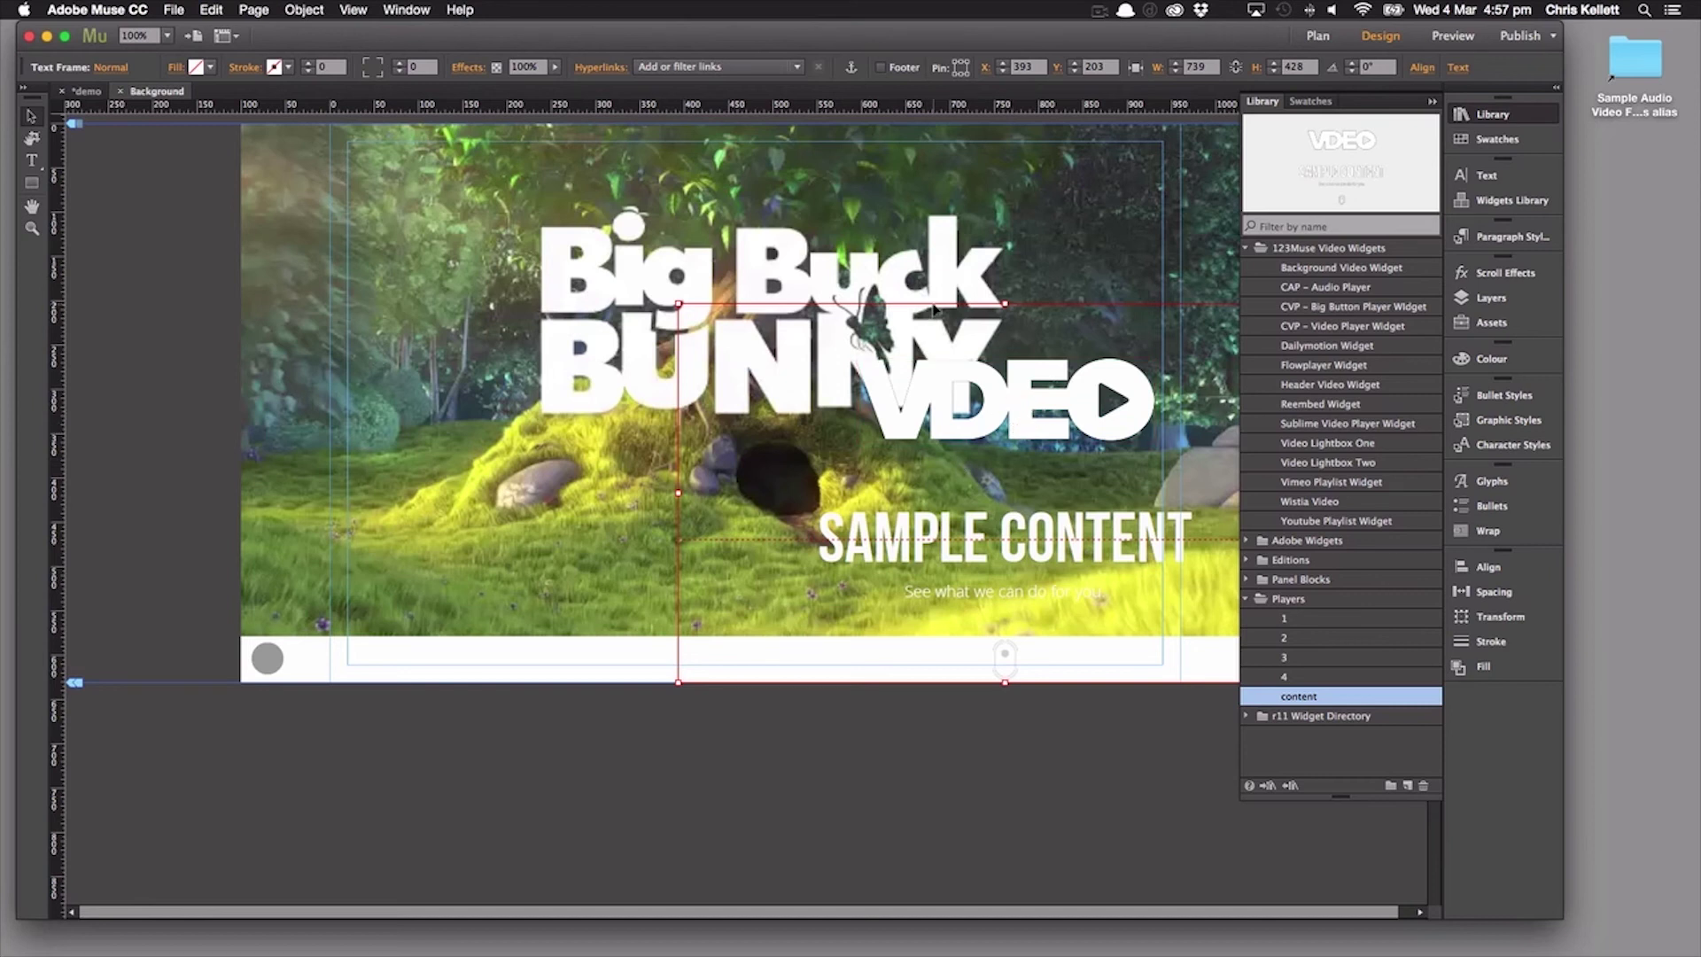
left_click_drag(934, 309, 671, 194)
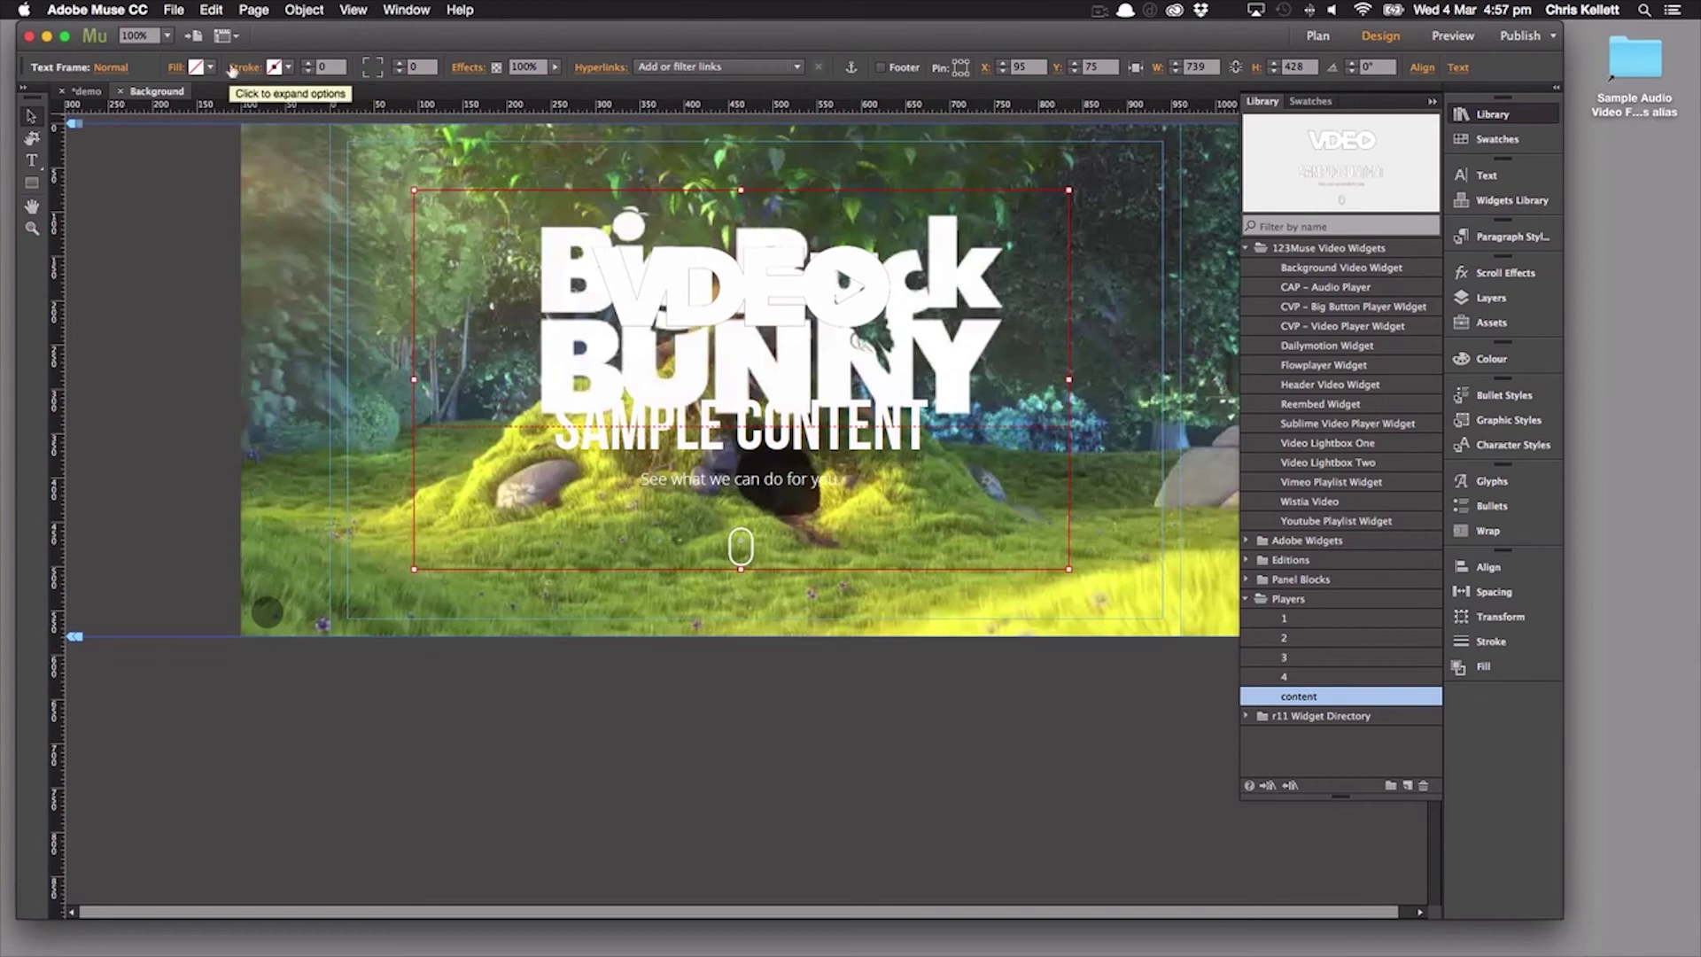
Fill the content box black at 64% opacity and nudge it slightly right.
left_click(198, 68)
left_click(447, 92)
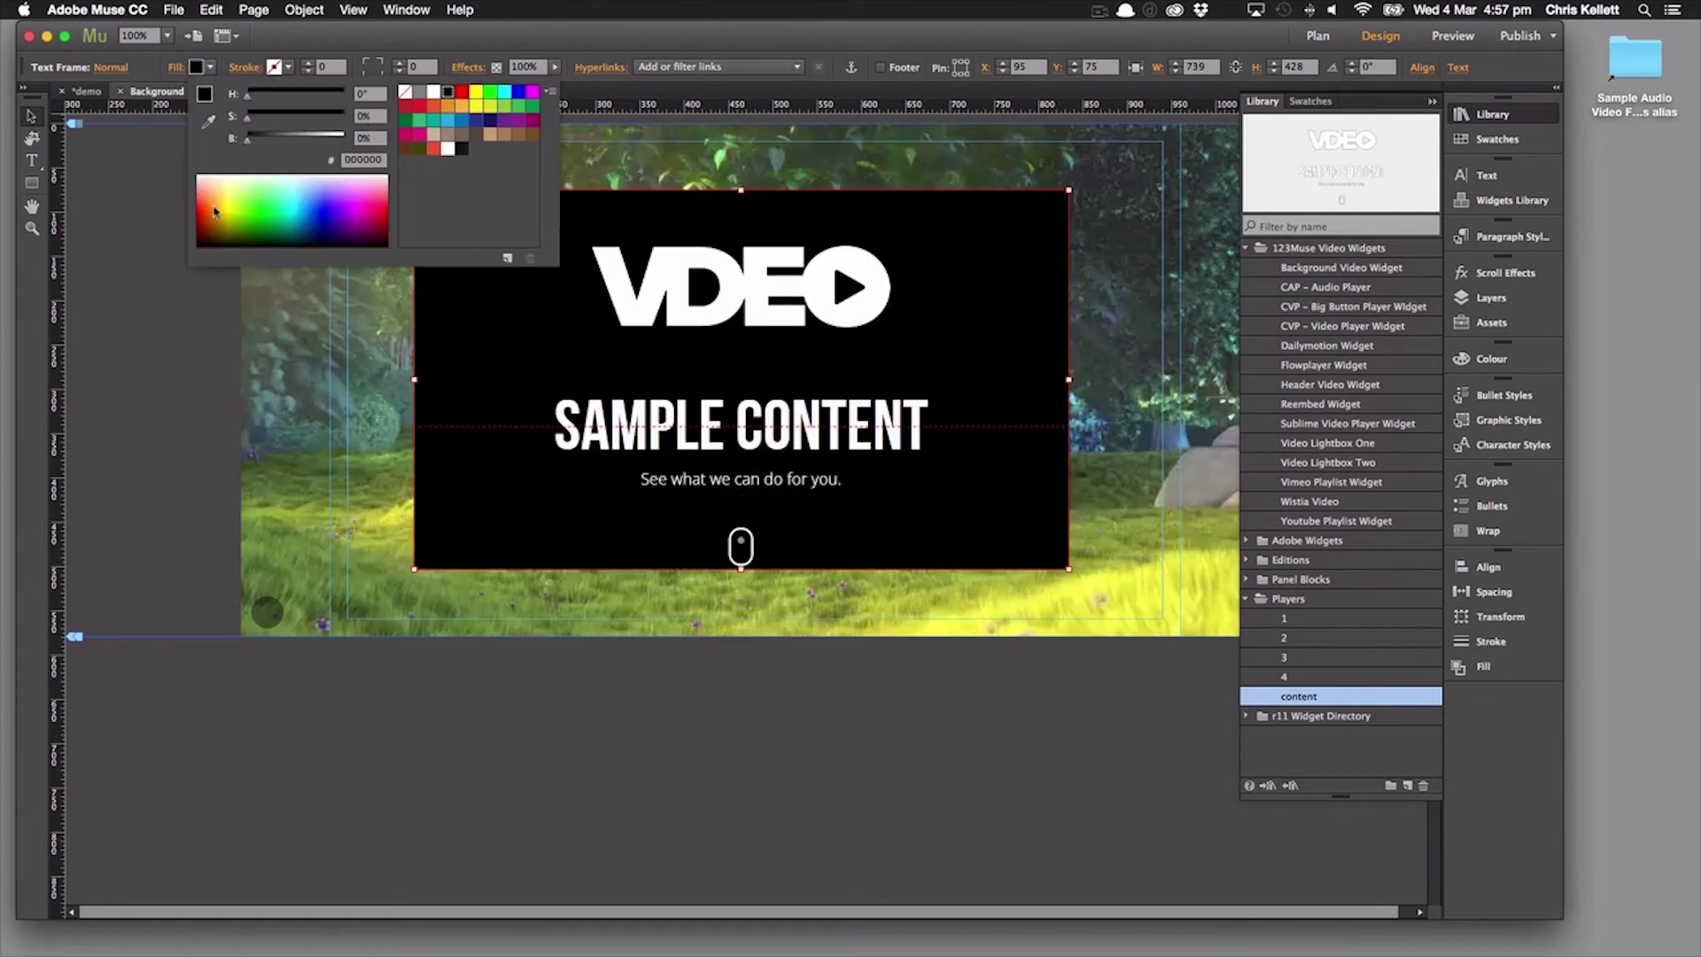
left_click(177, 67)
left_click(289, 180)
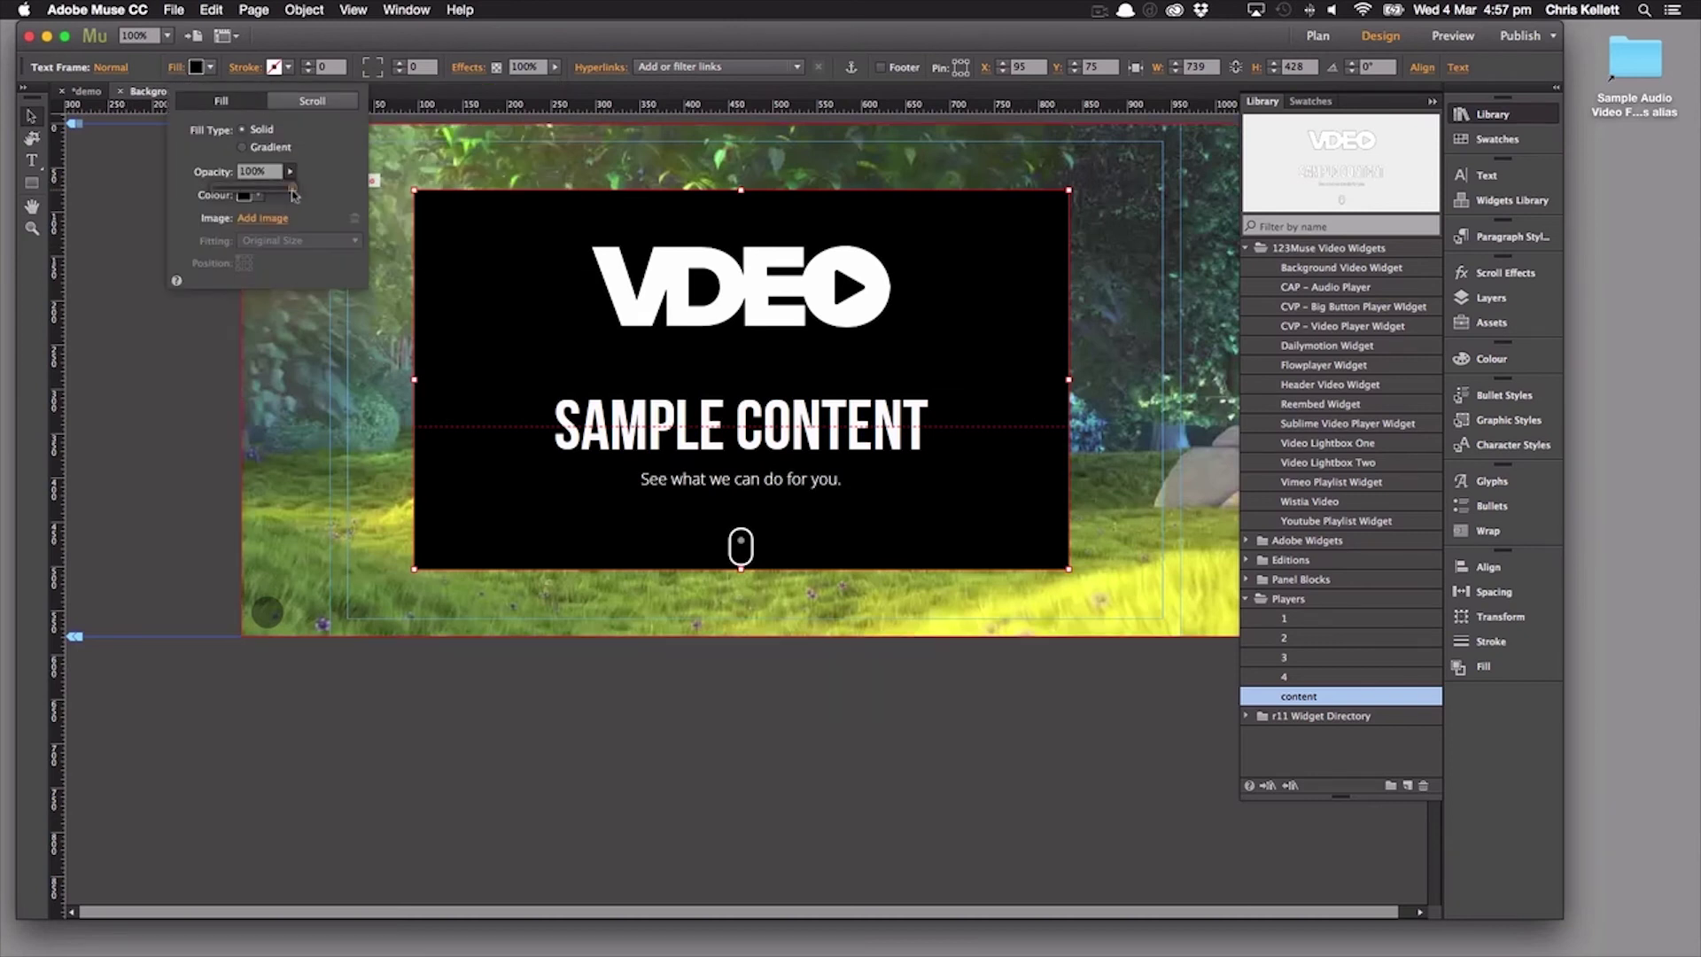
left_click_drag(293, 189, 265, 194)
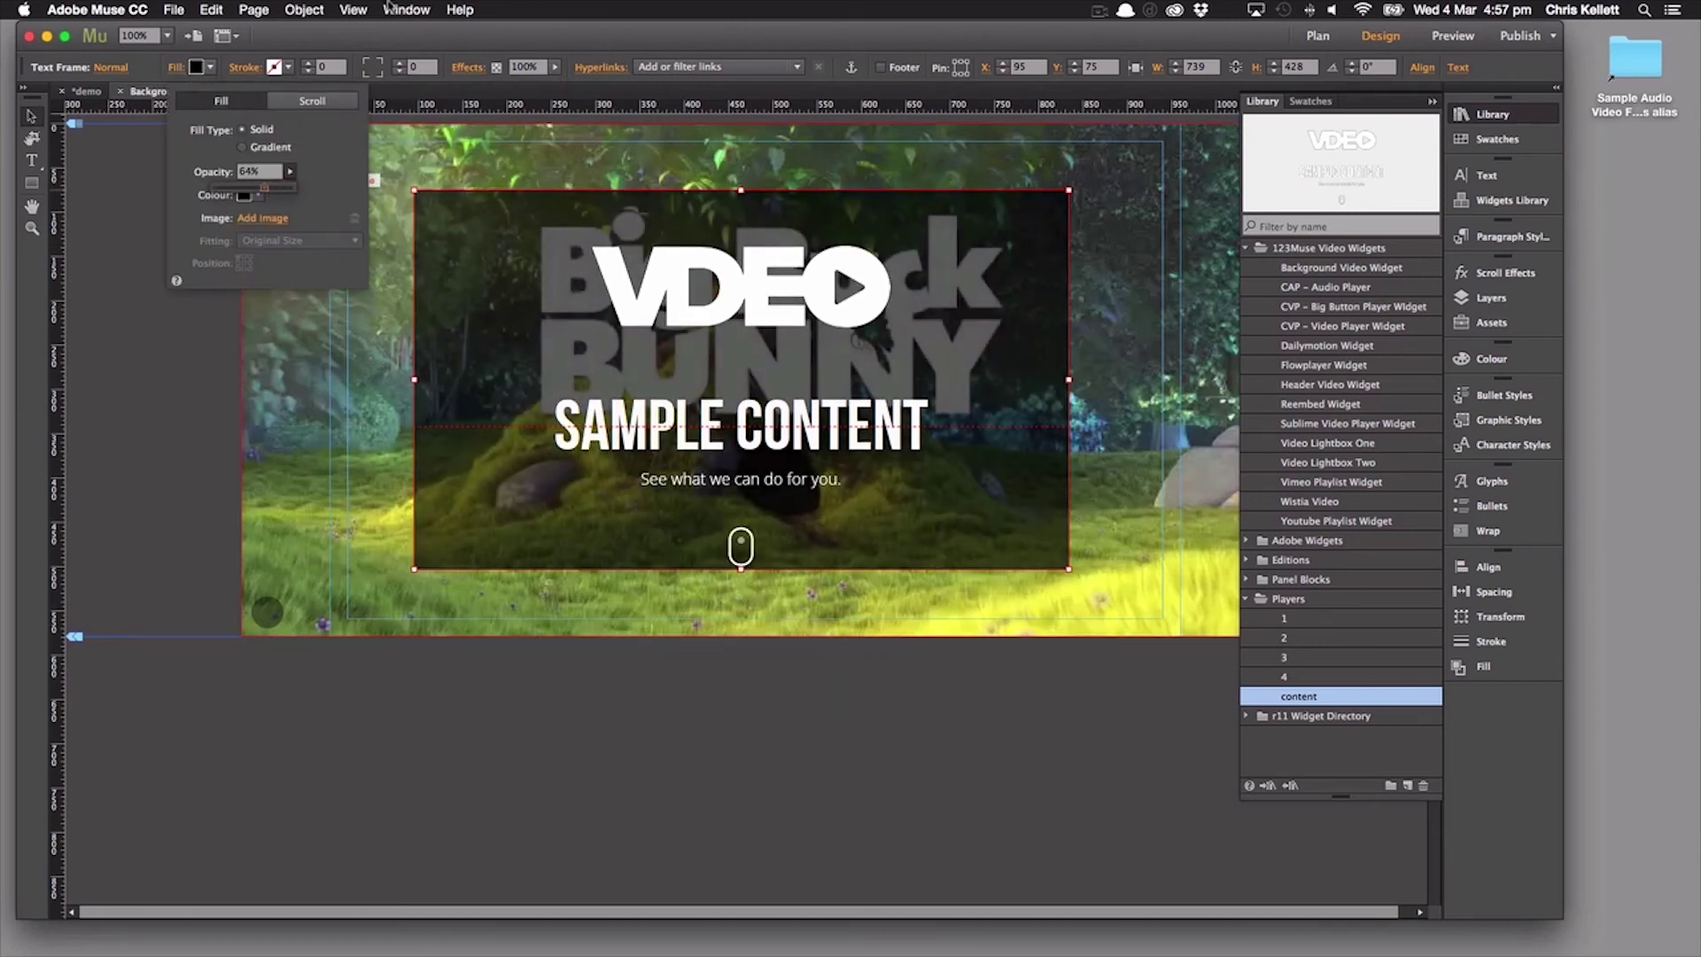
left_click(379, 67)
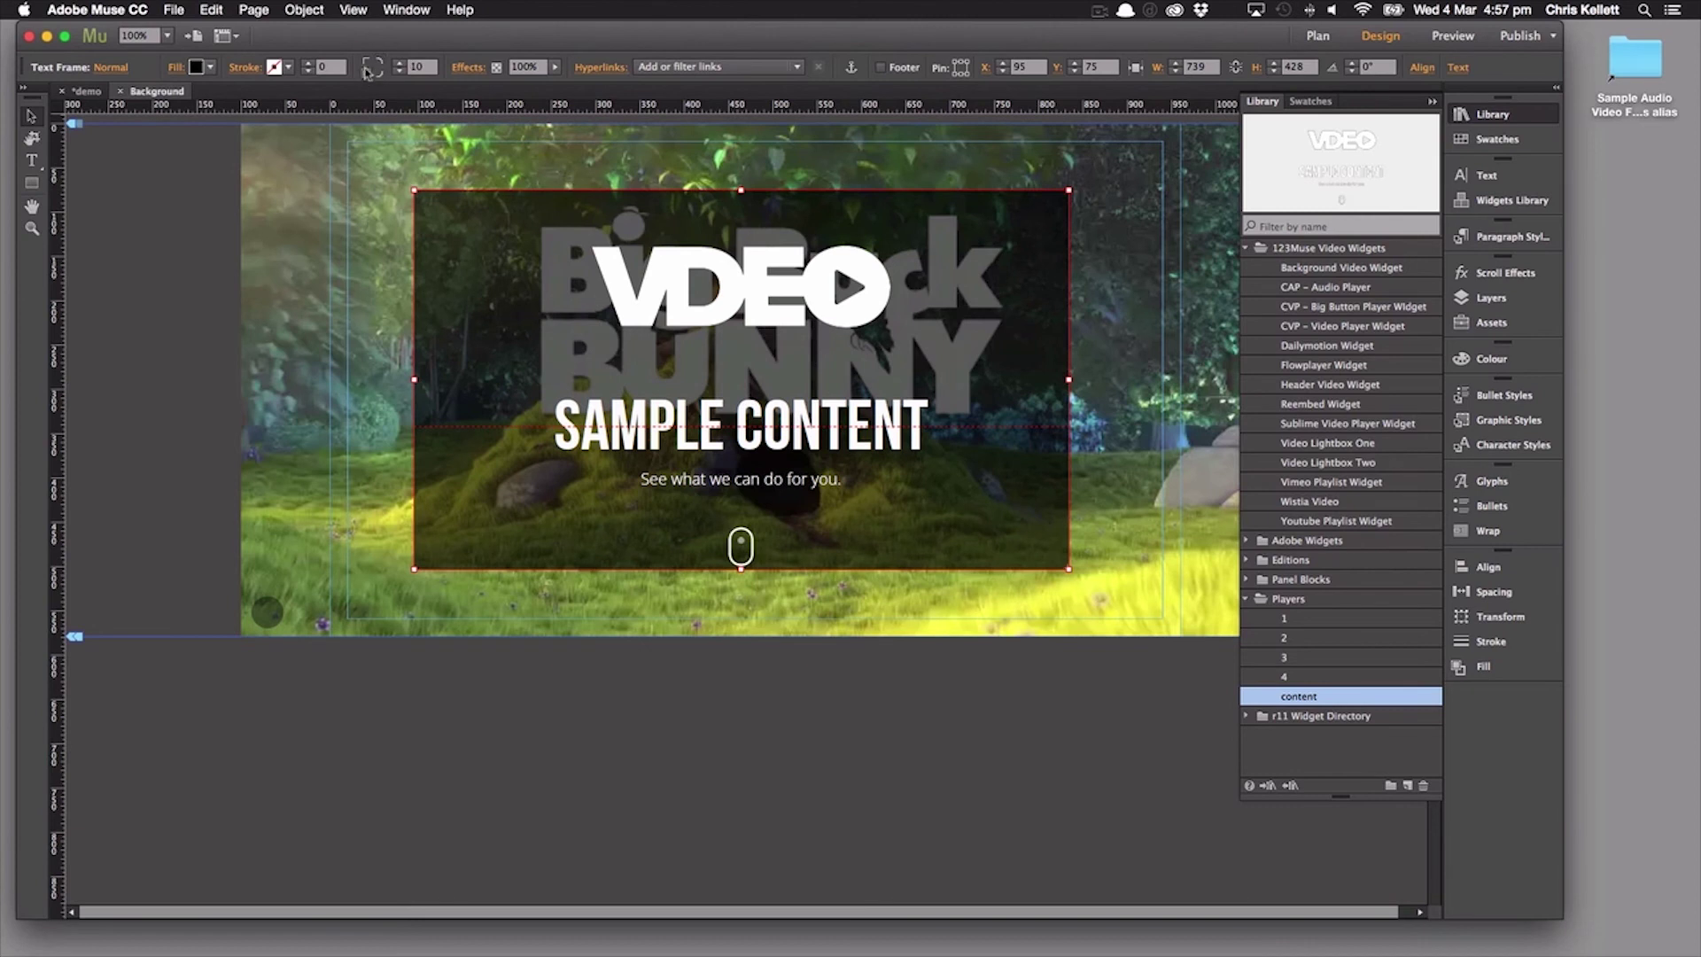
left_click(177, 200)
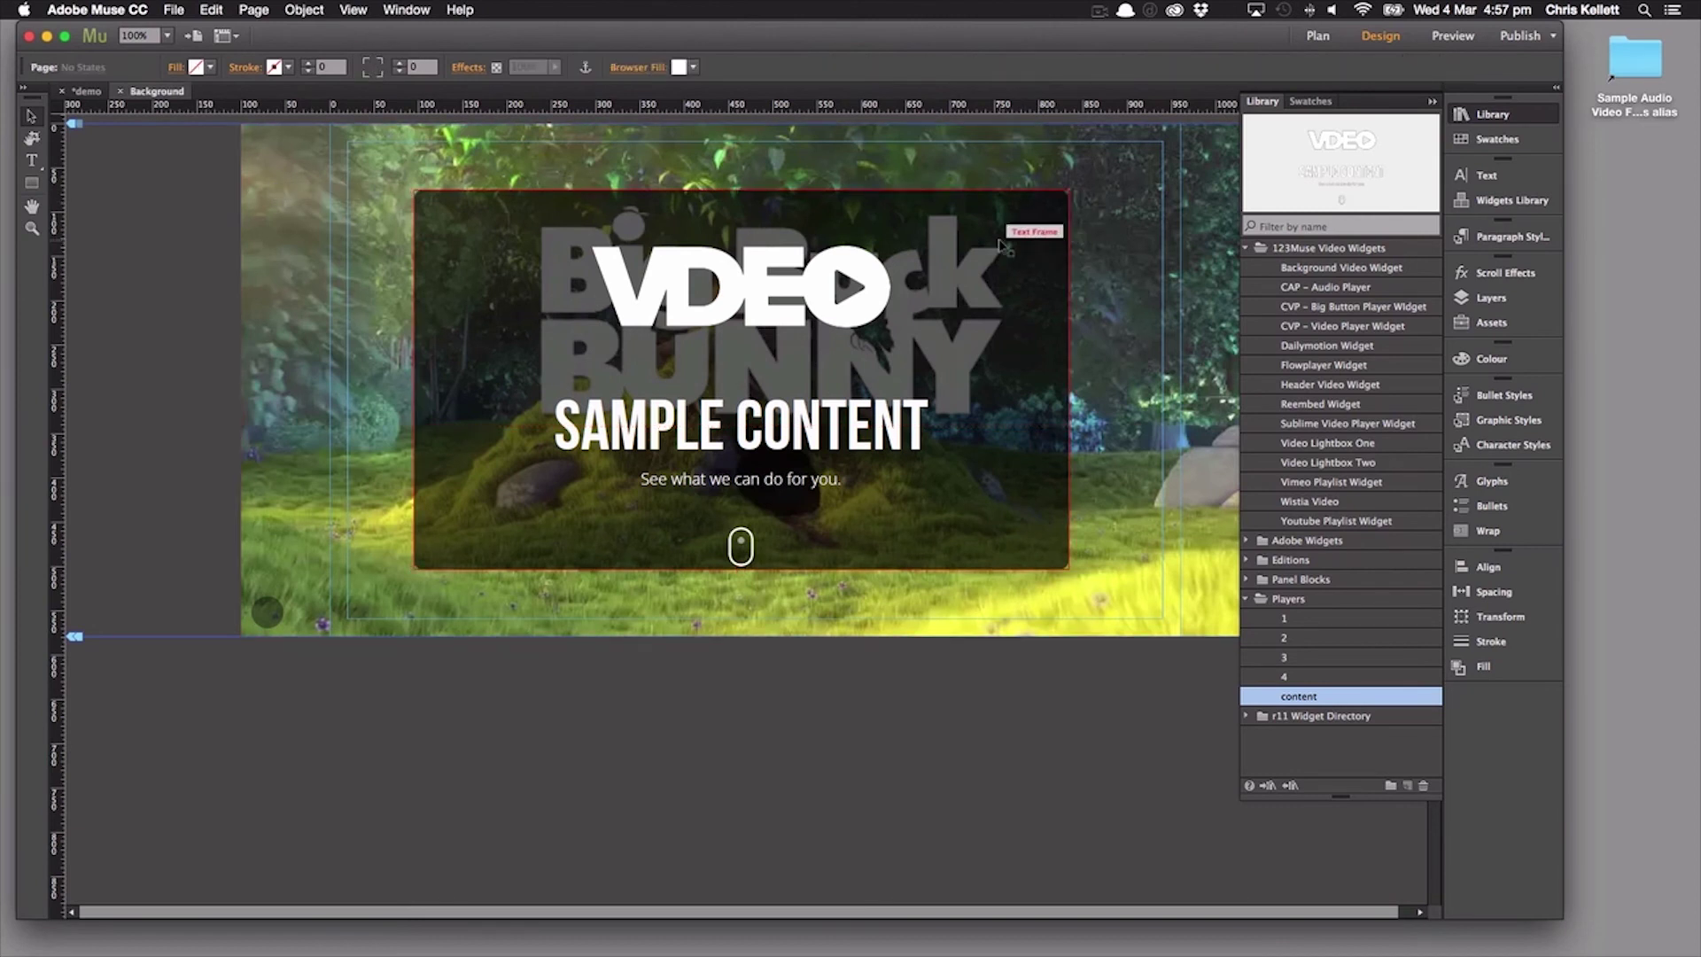
left_click_drag(879, 223, 892, 221)
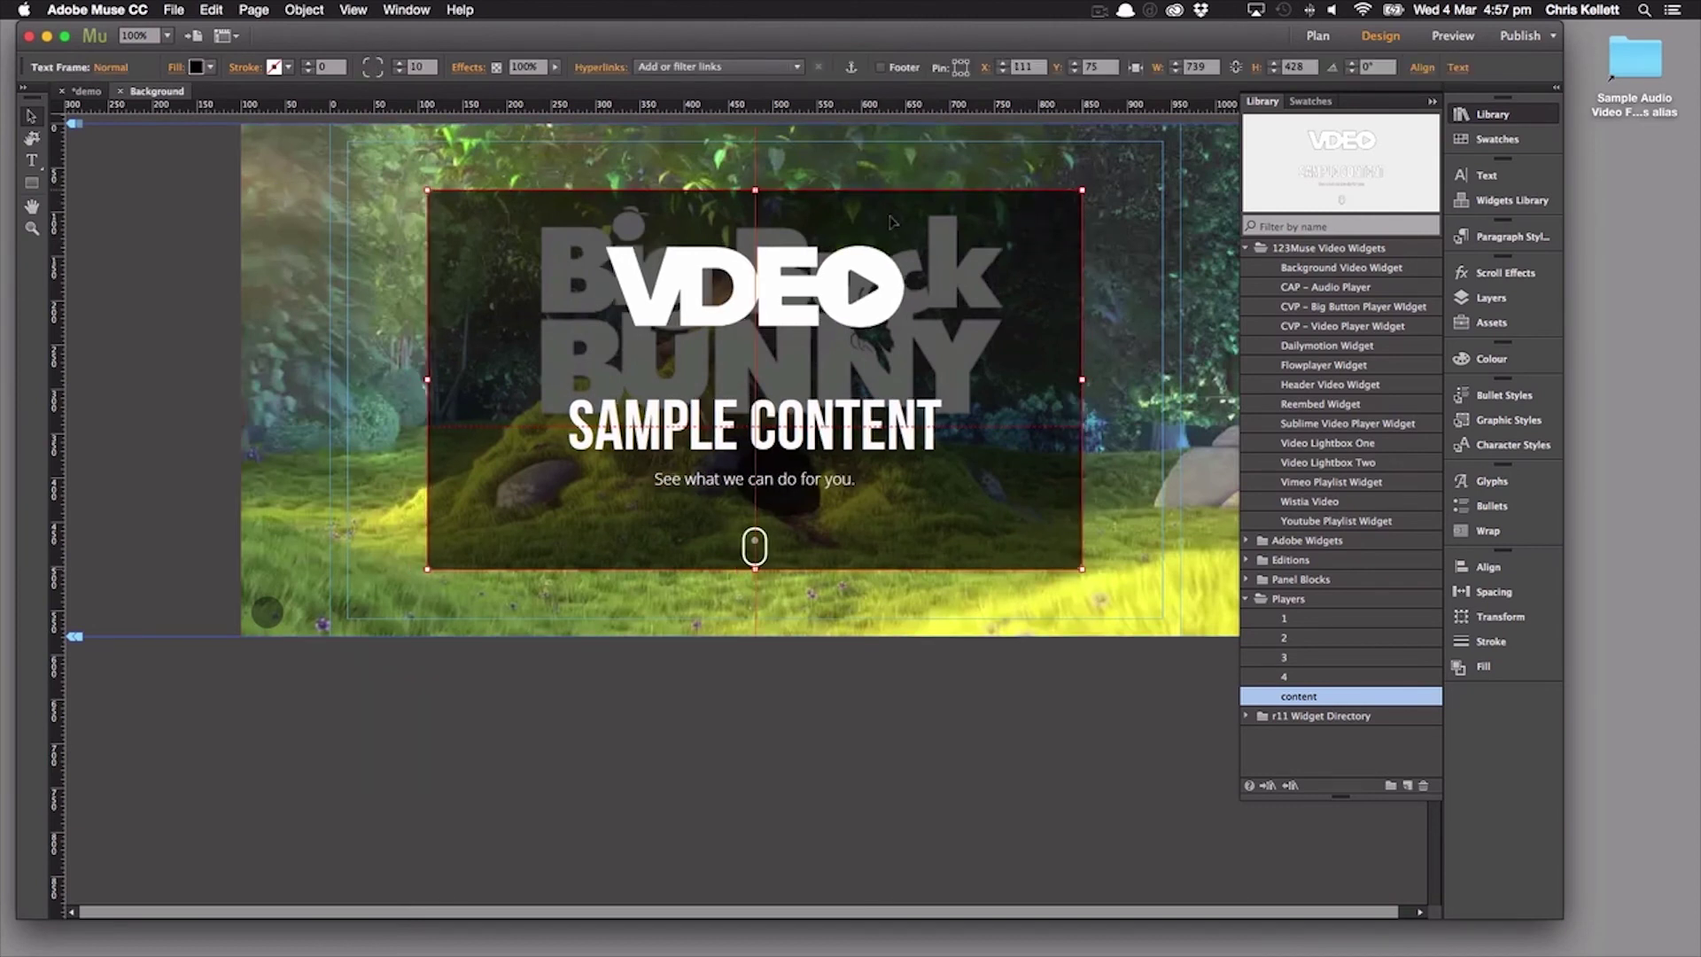
Preview the translucent content box over the video, return to Design, and select the scroll icon.
left_click(1437, 37)
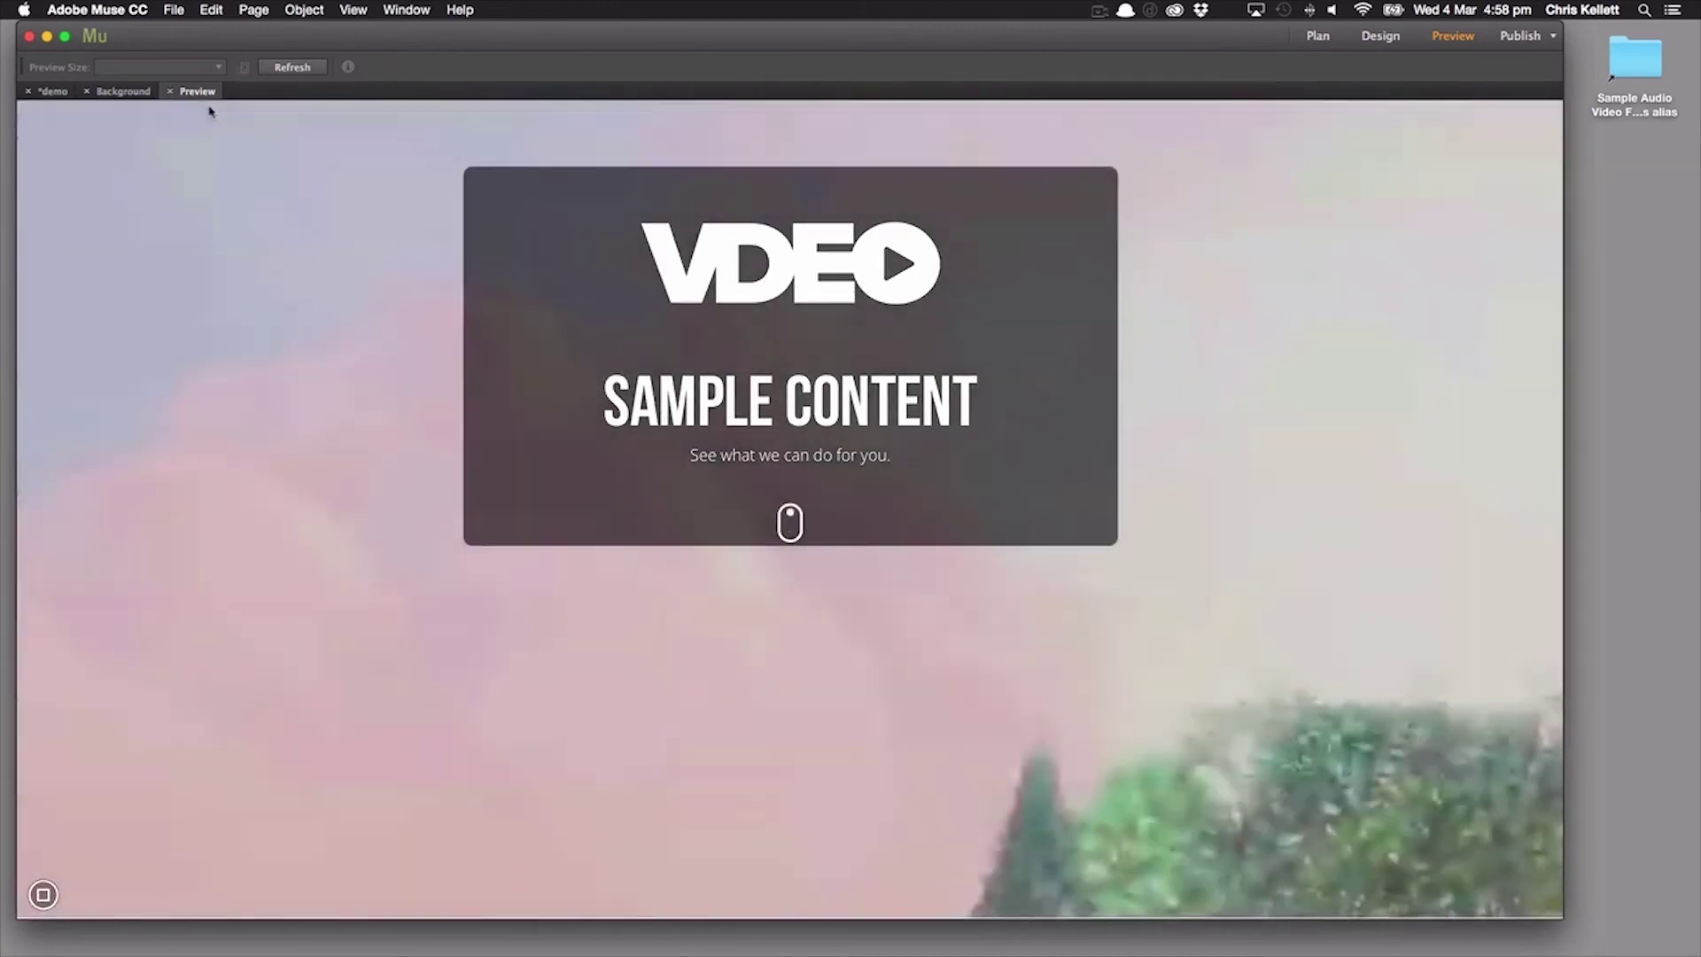
left_click(170, 91)
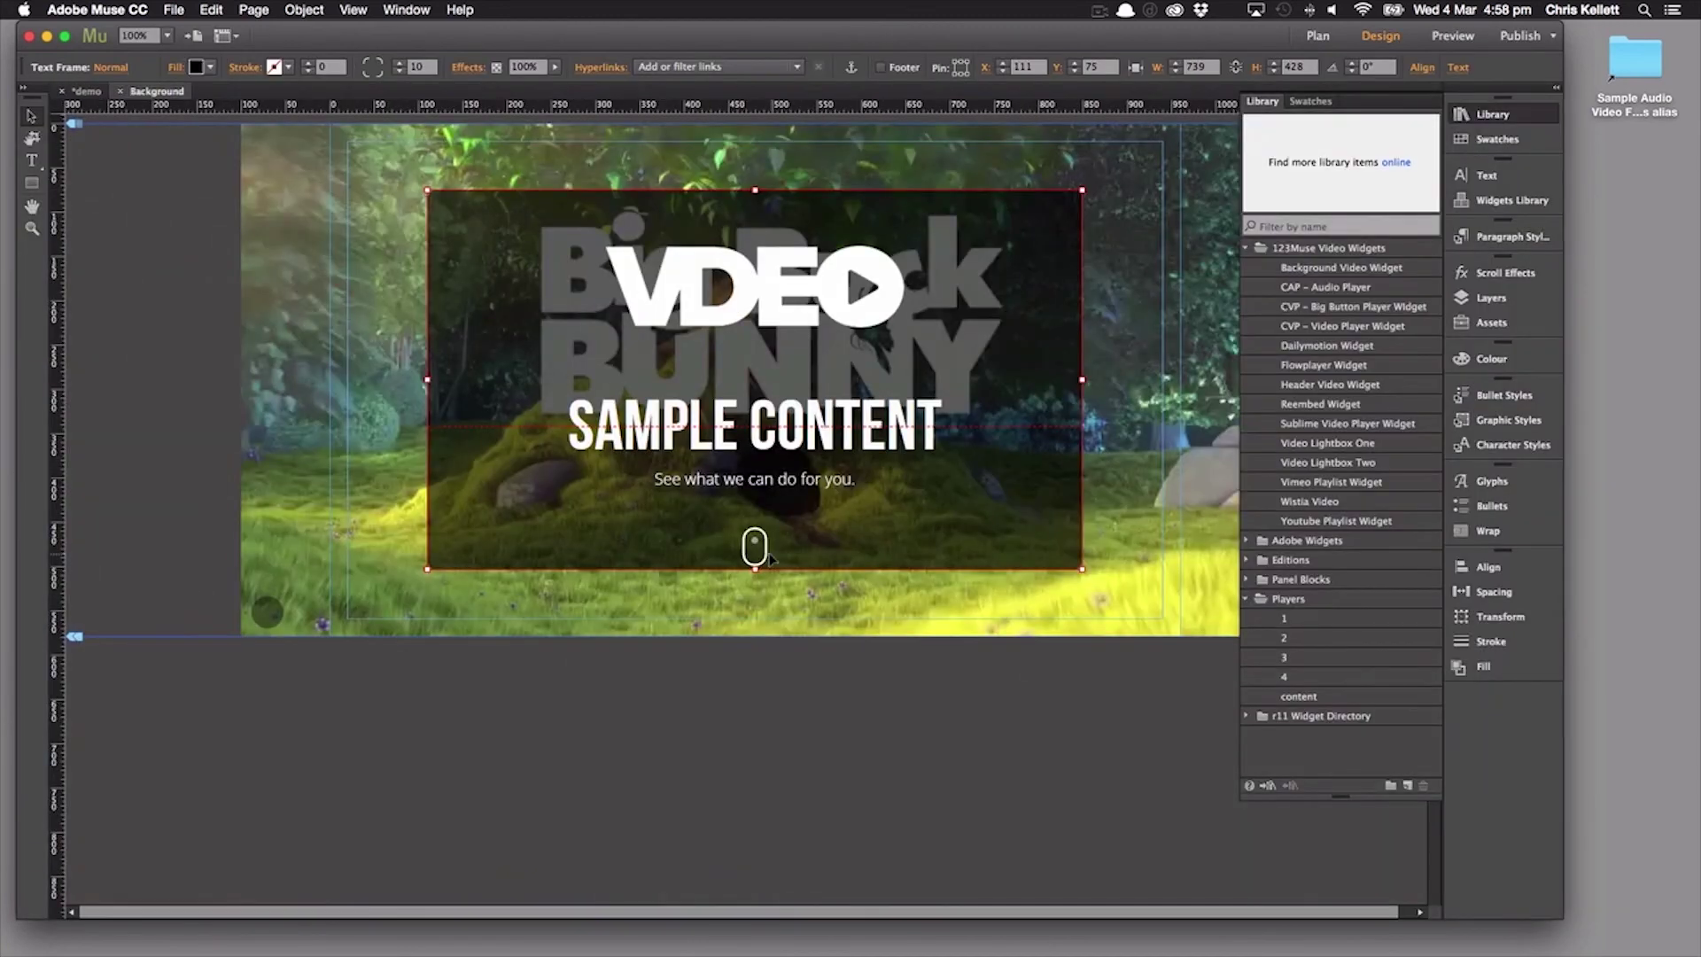
left_click(762, 554)
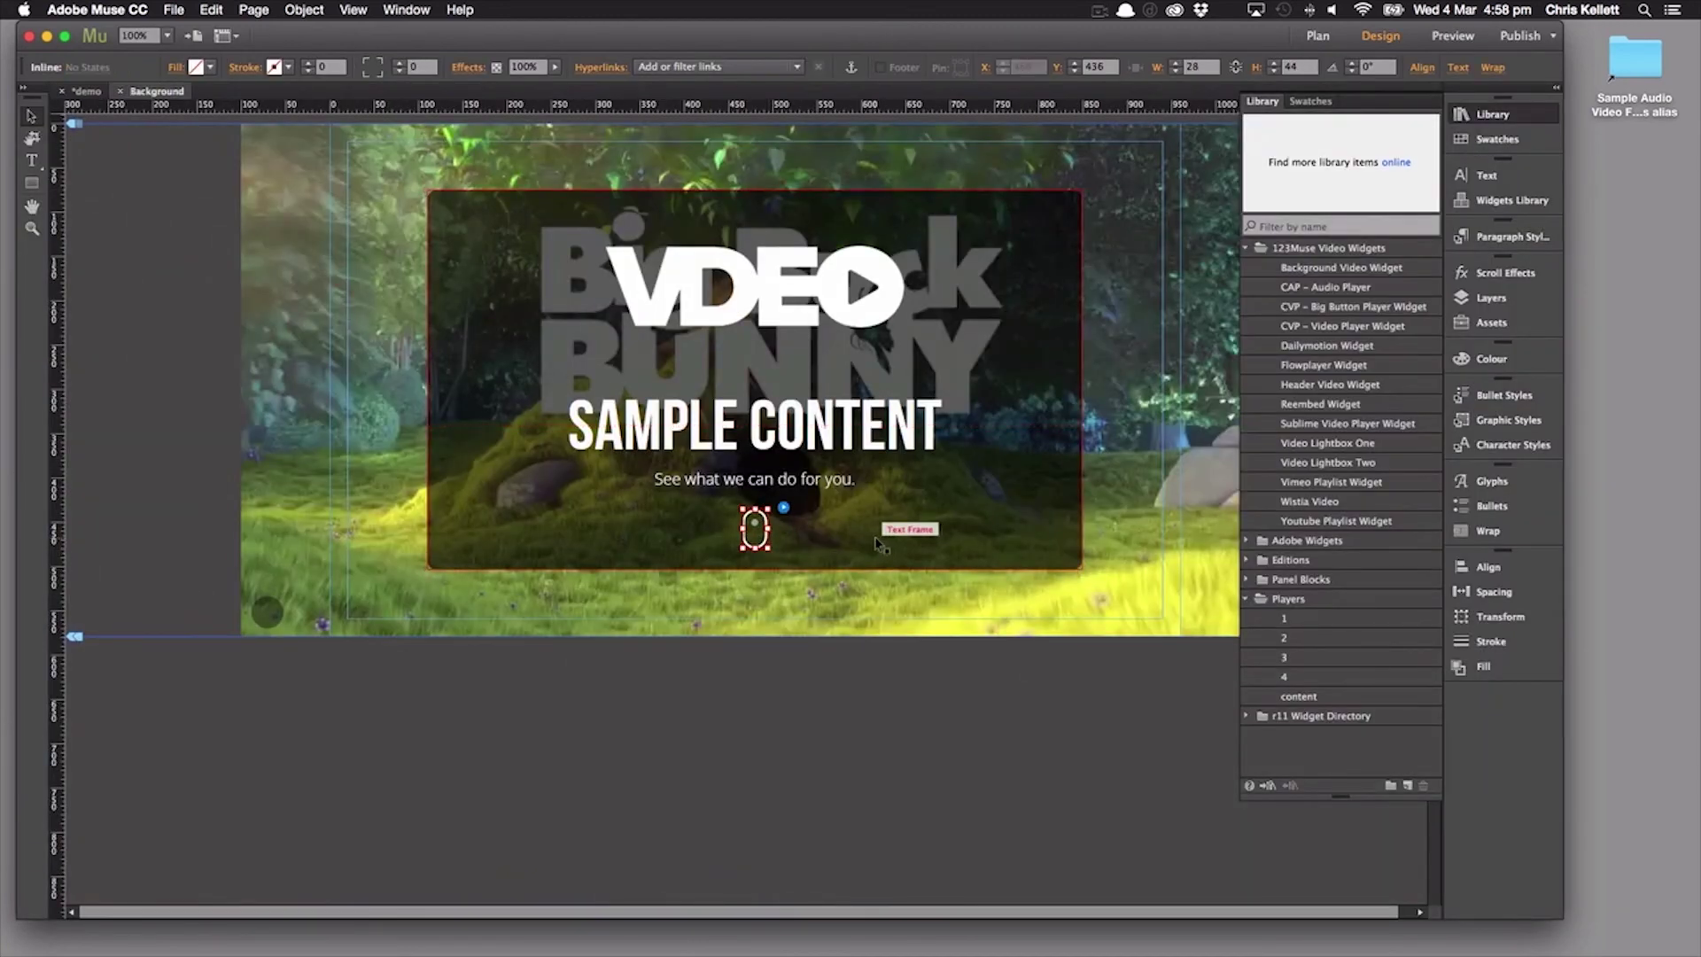
Preview the page in Chrome via File > Preview Page in Browser and shrink the browser window.
left_click(173, 11)
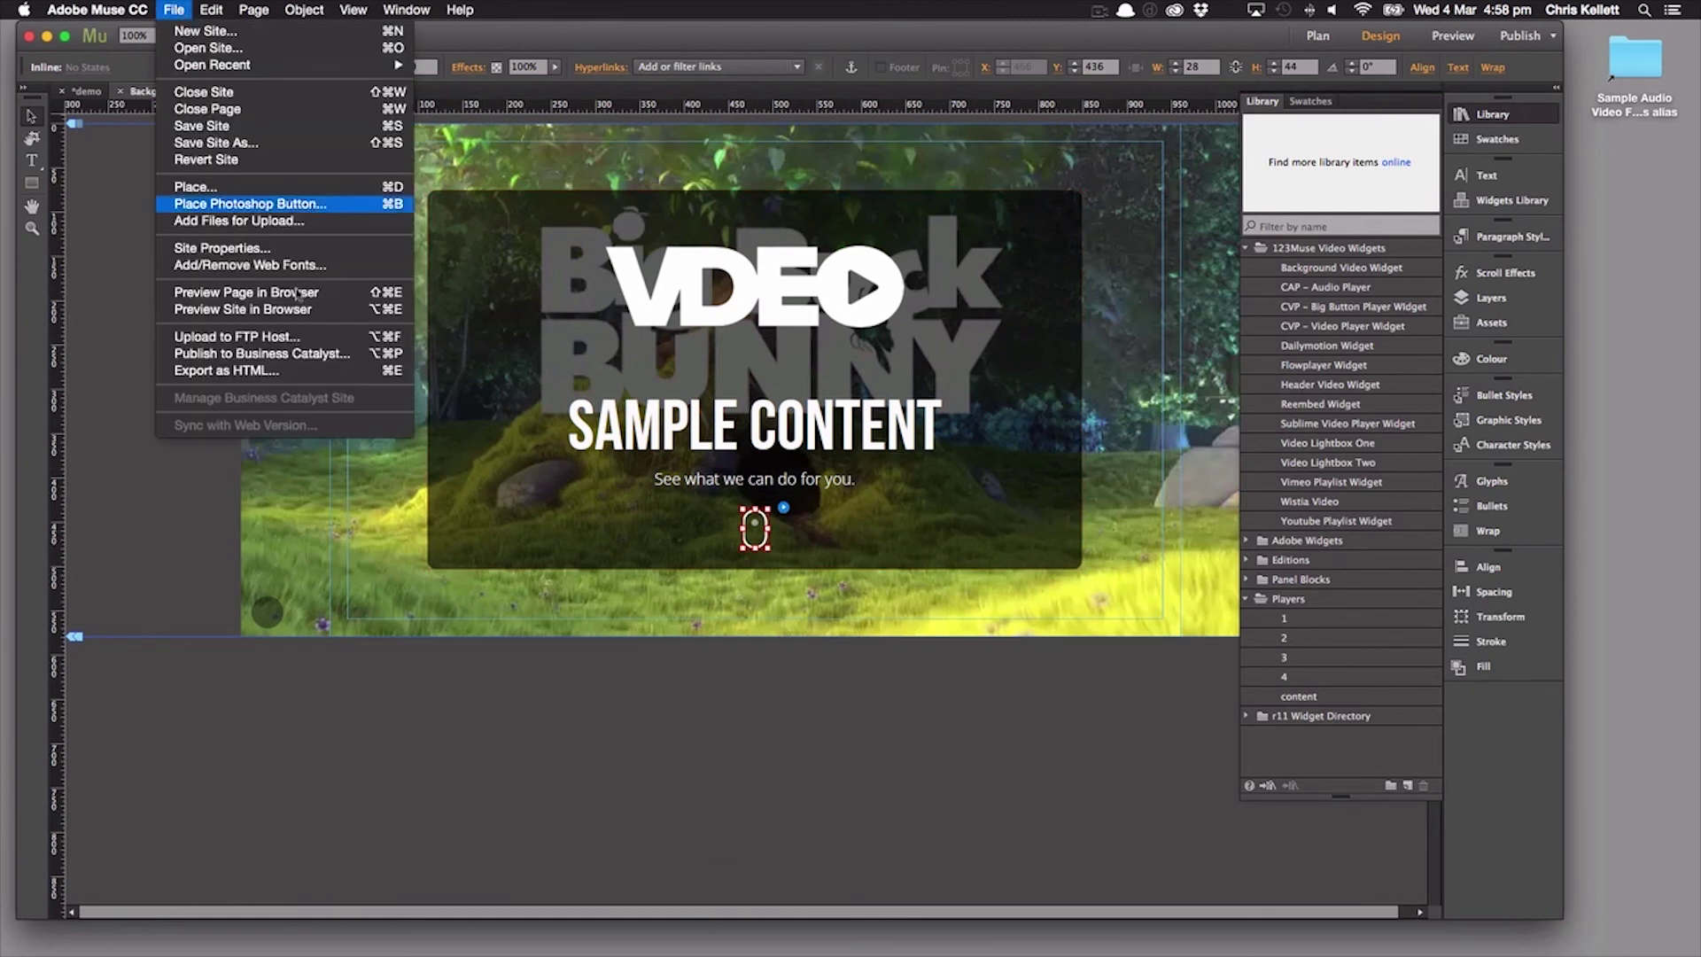
left_click(300, 291)
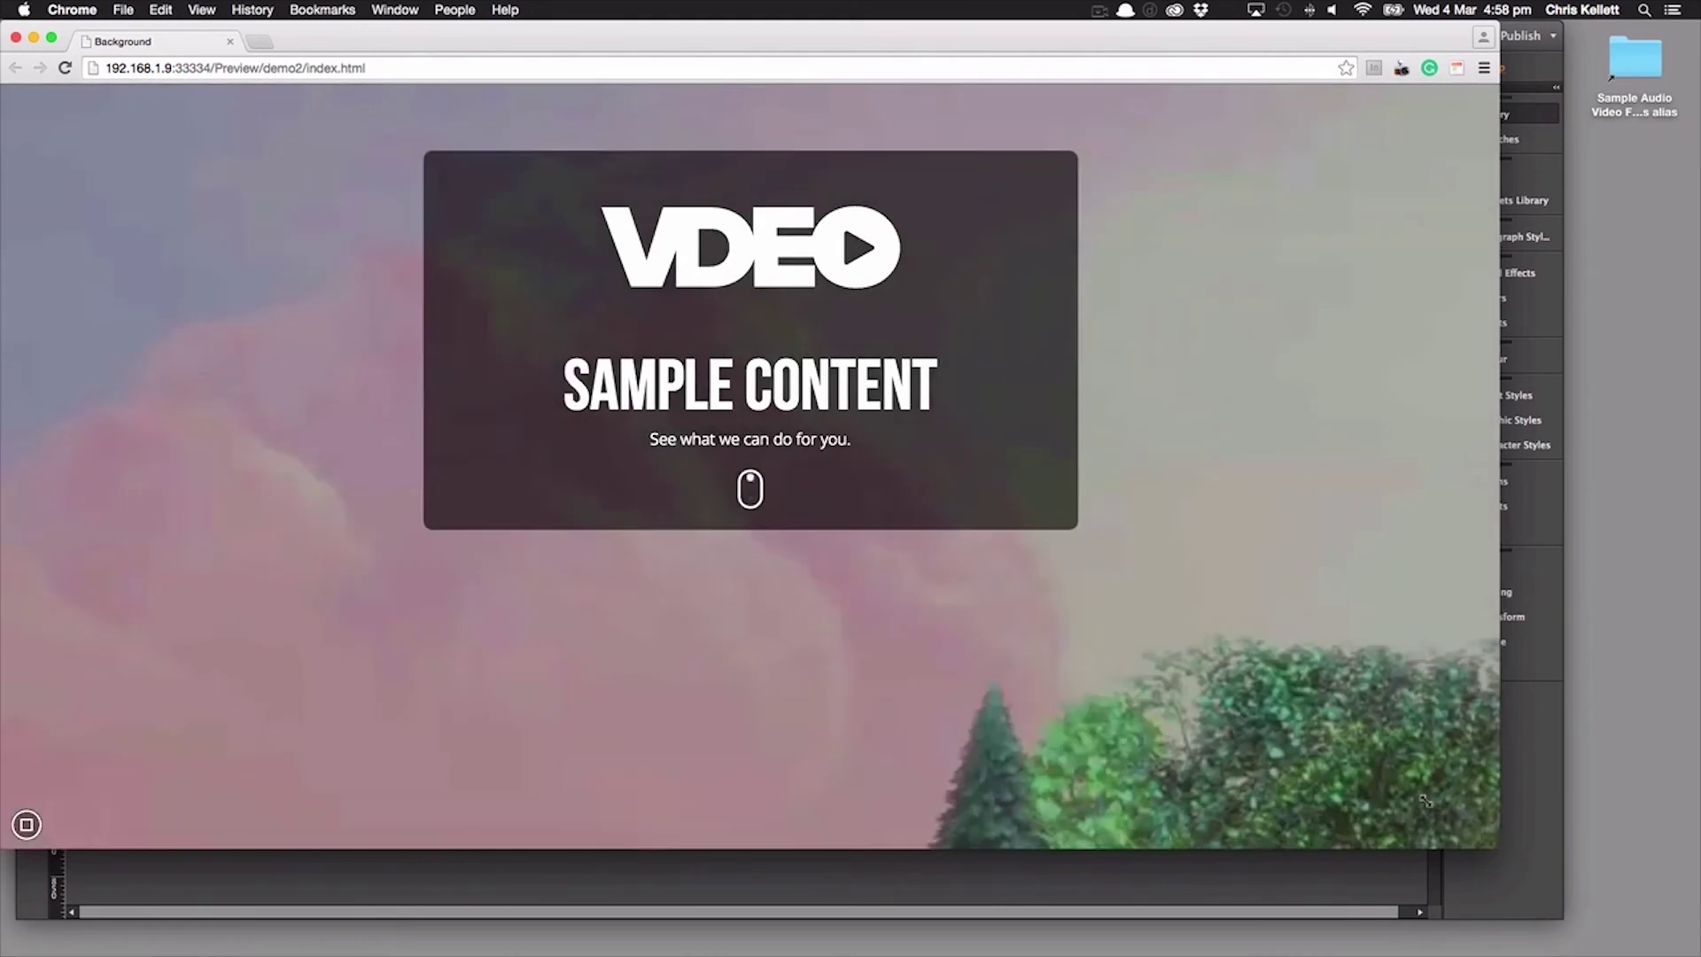
left_click_drag(1499, 848, 1449, 838)
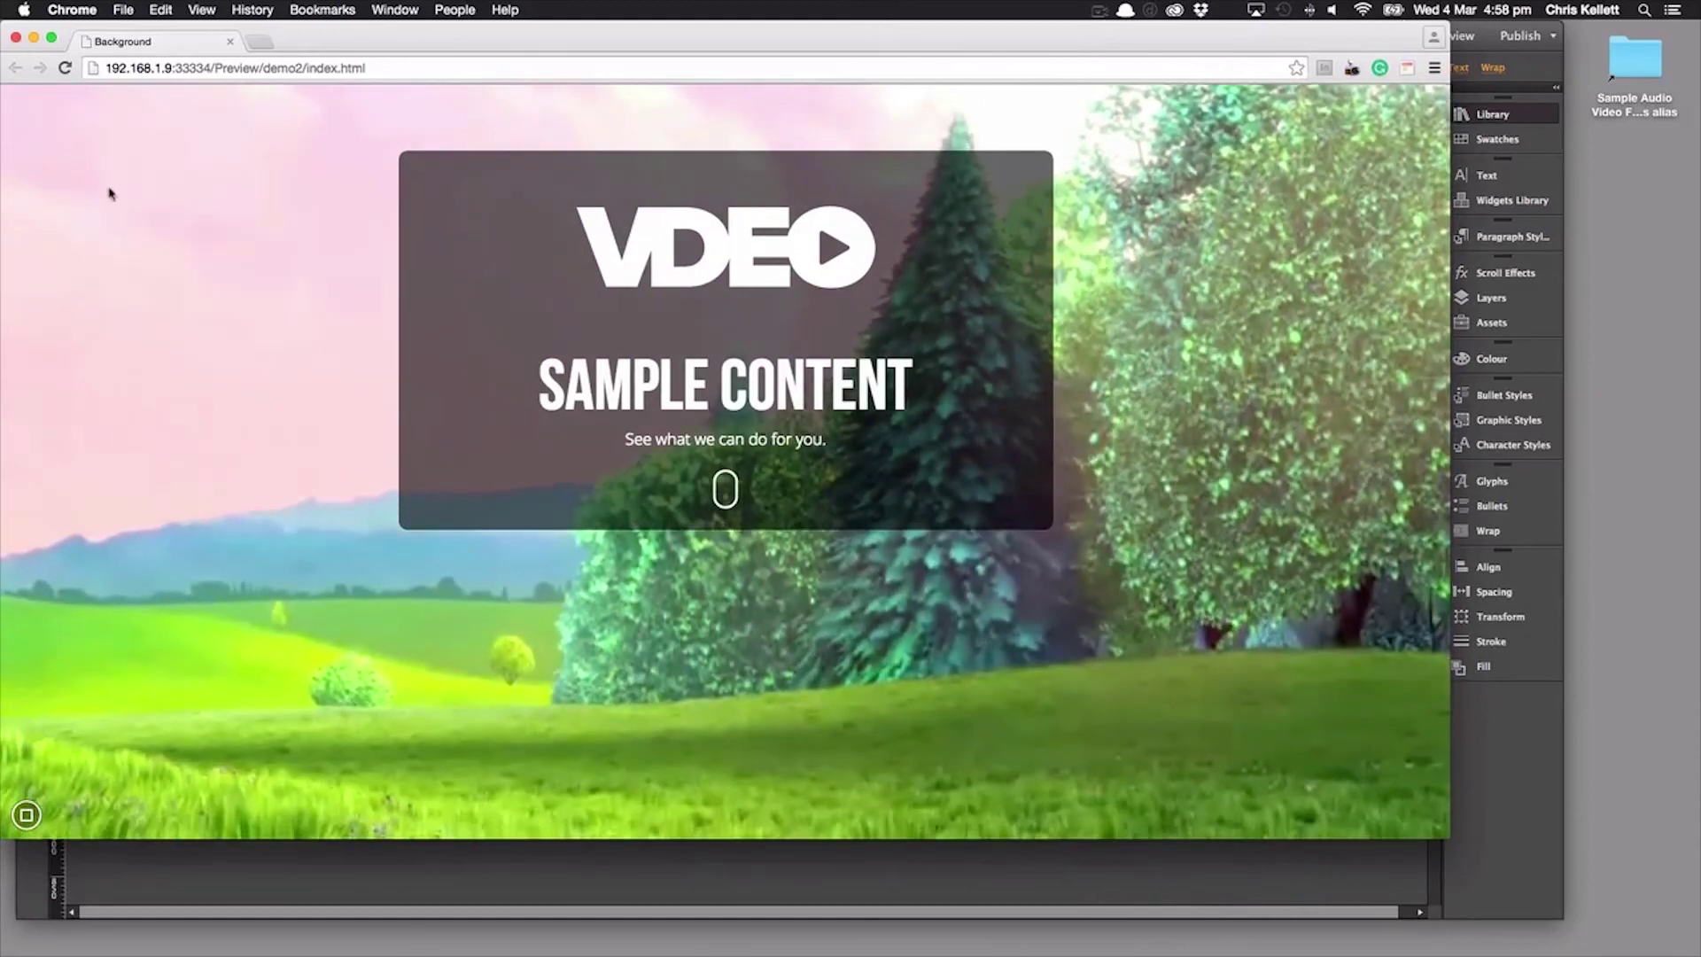
Close the Chrome preview and select the background video widget behind the SAMPLE CONTENT box in Muse.
left_click(229, 41)
left_click(509, 592)
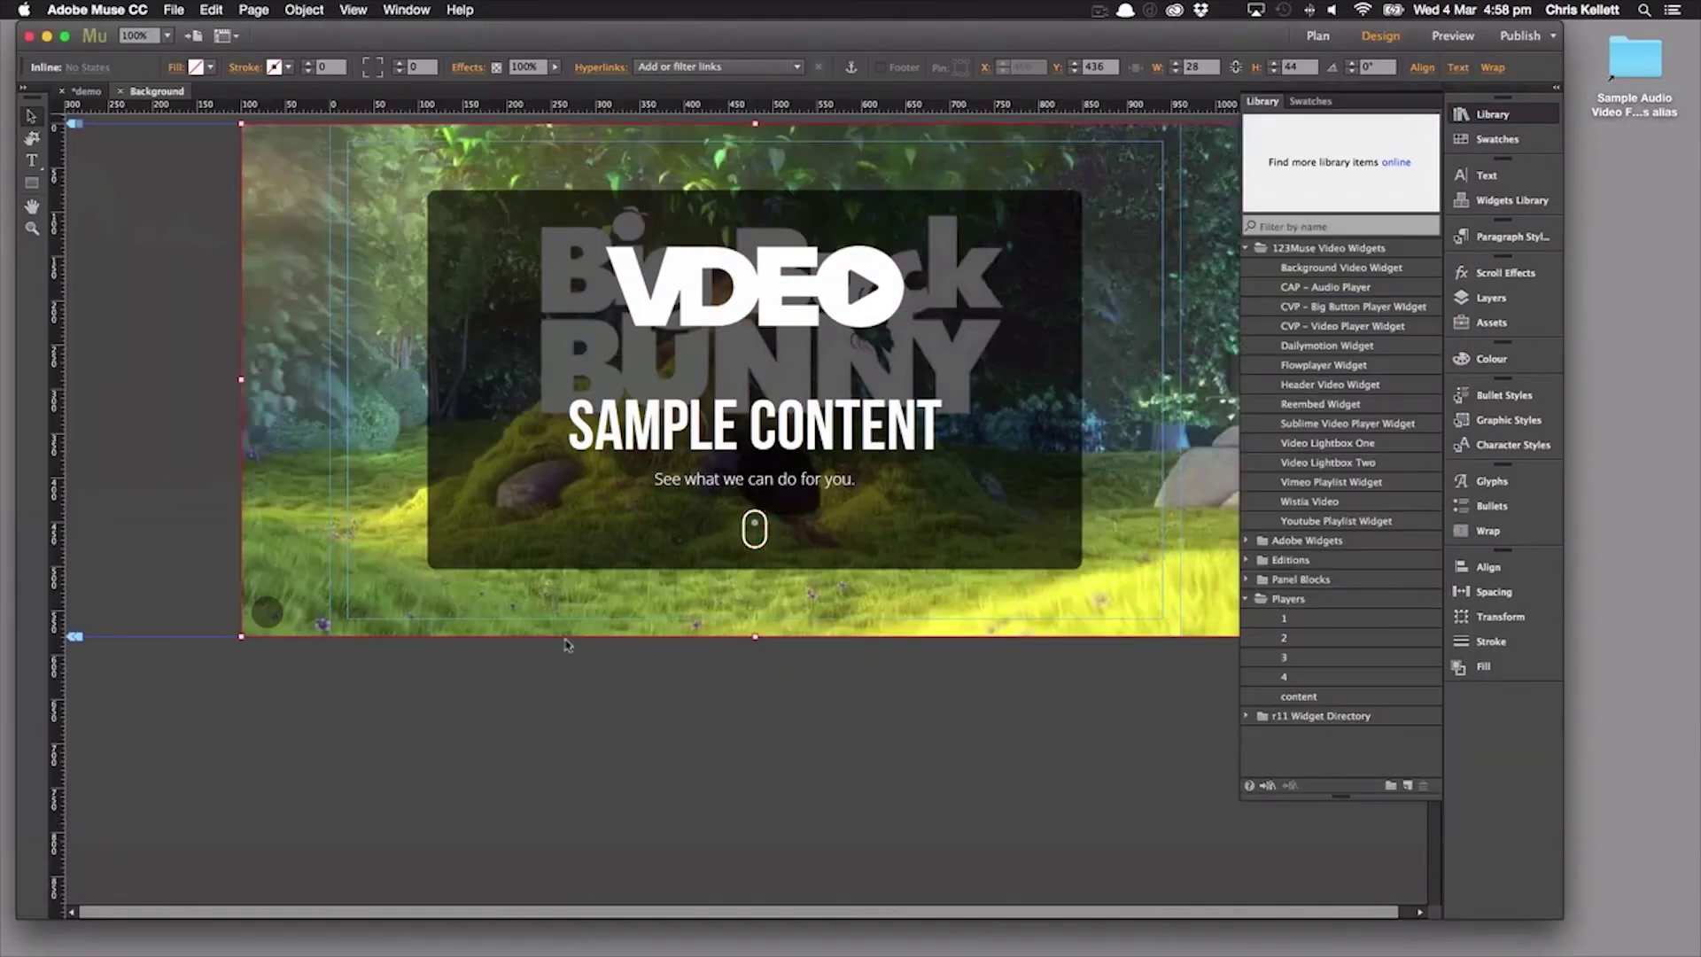
left_click(276, 244)
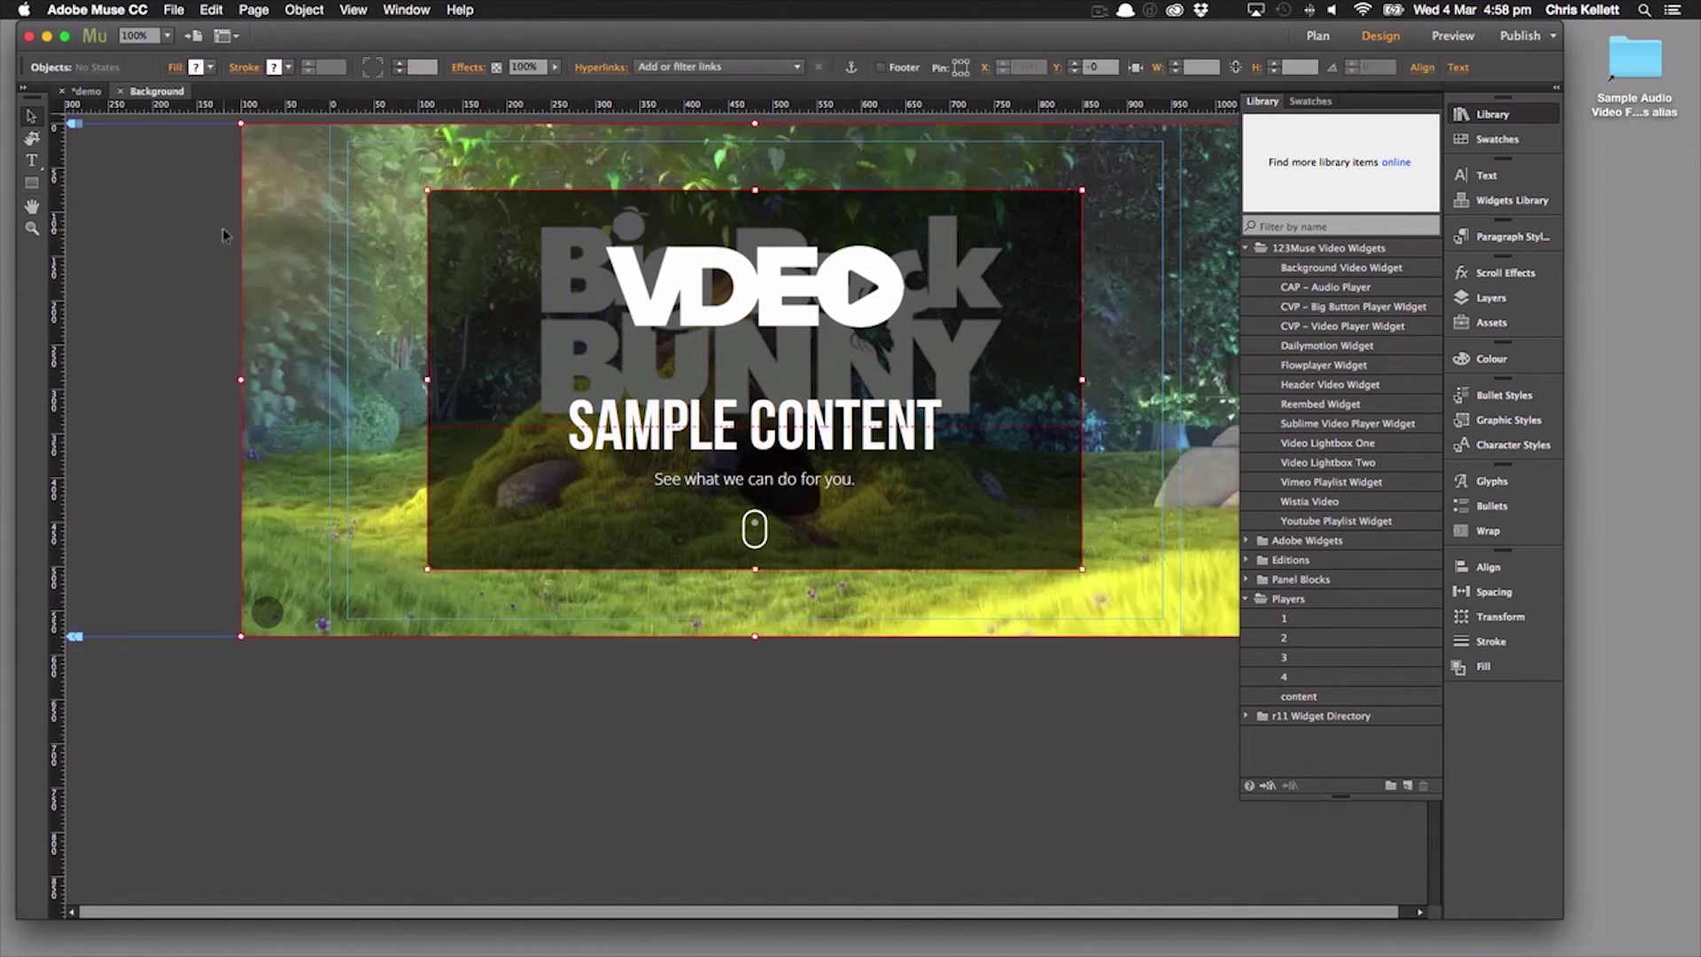